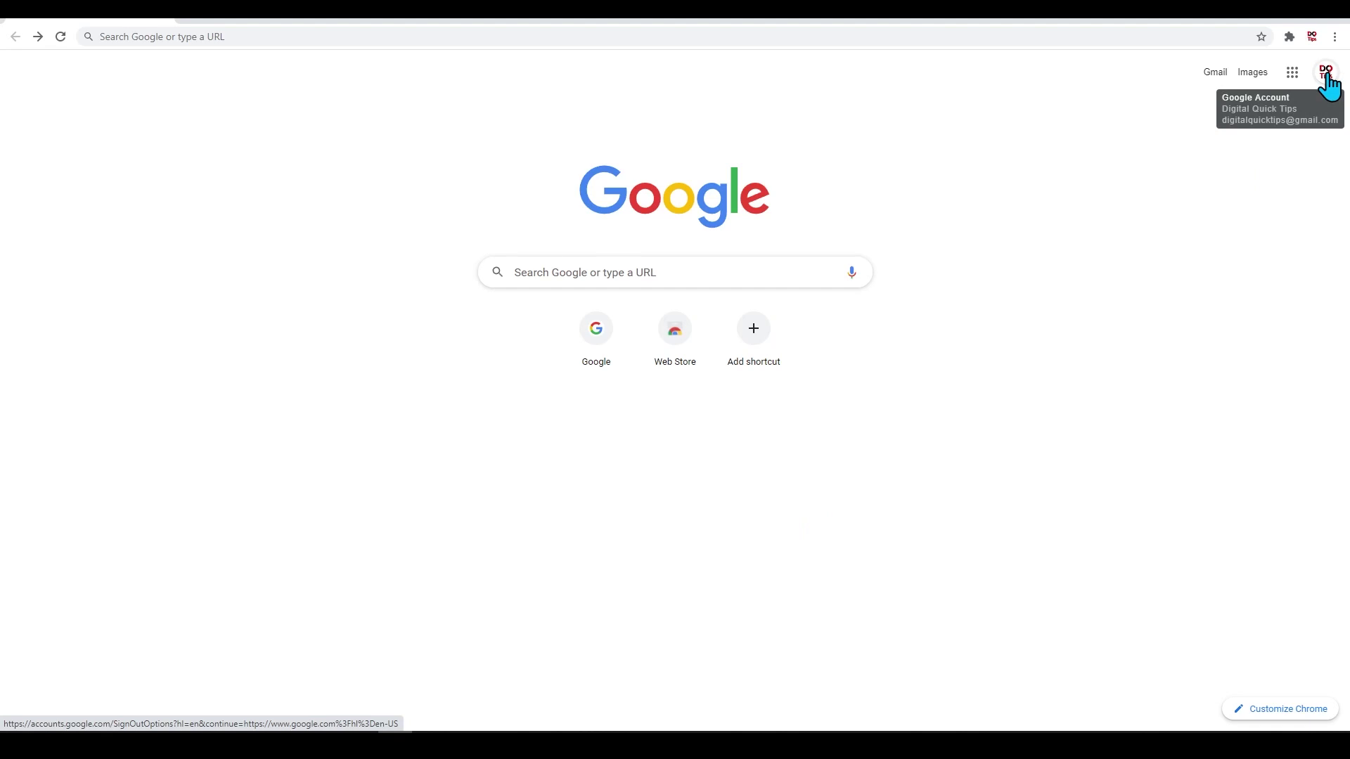
Step: Open Google Forms from the Google apps grid
left_click(1290, 73)
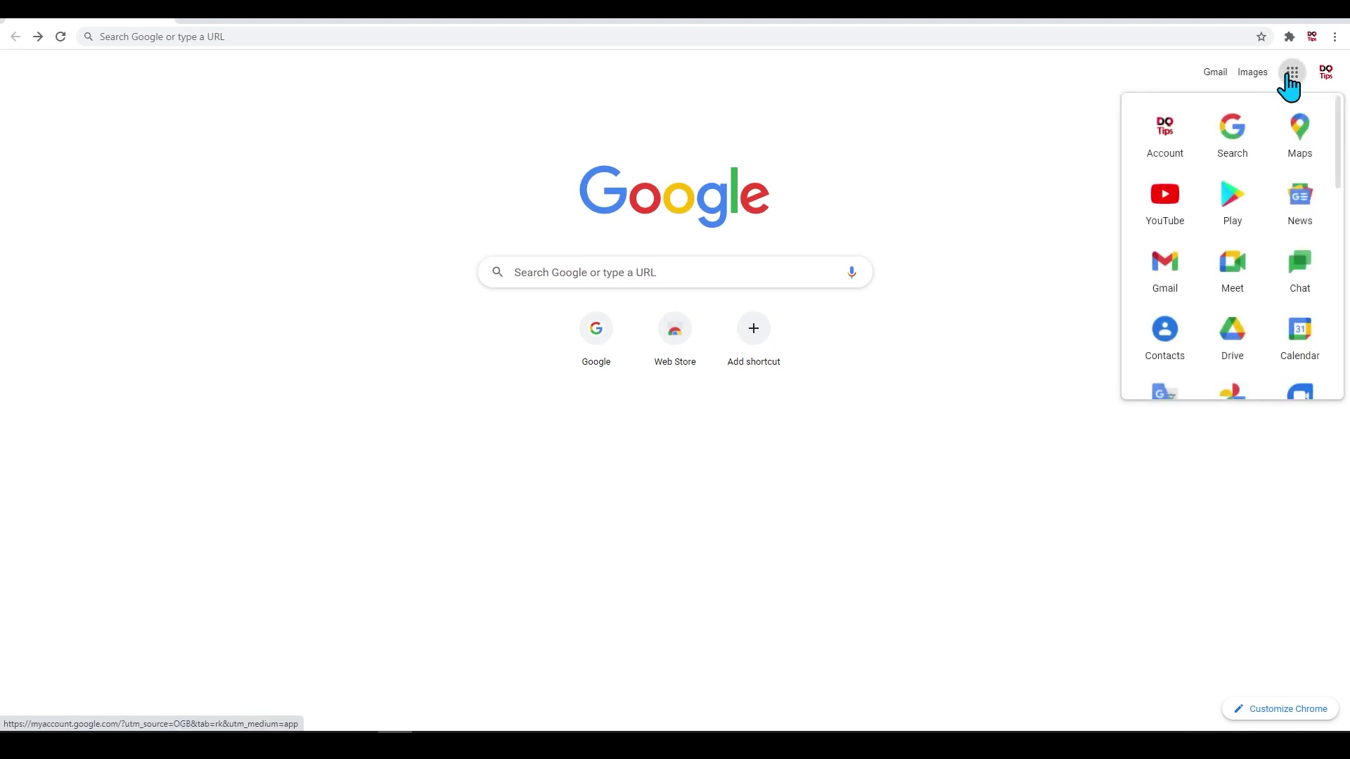
scroll(1205, 315, "down", 5)
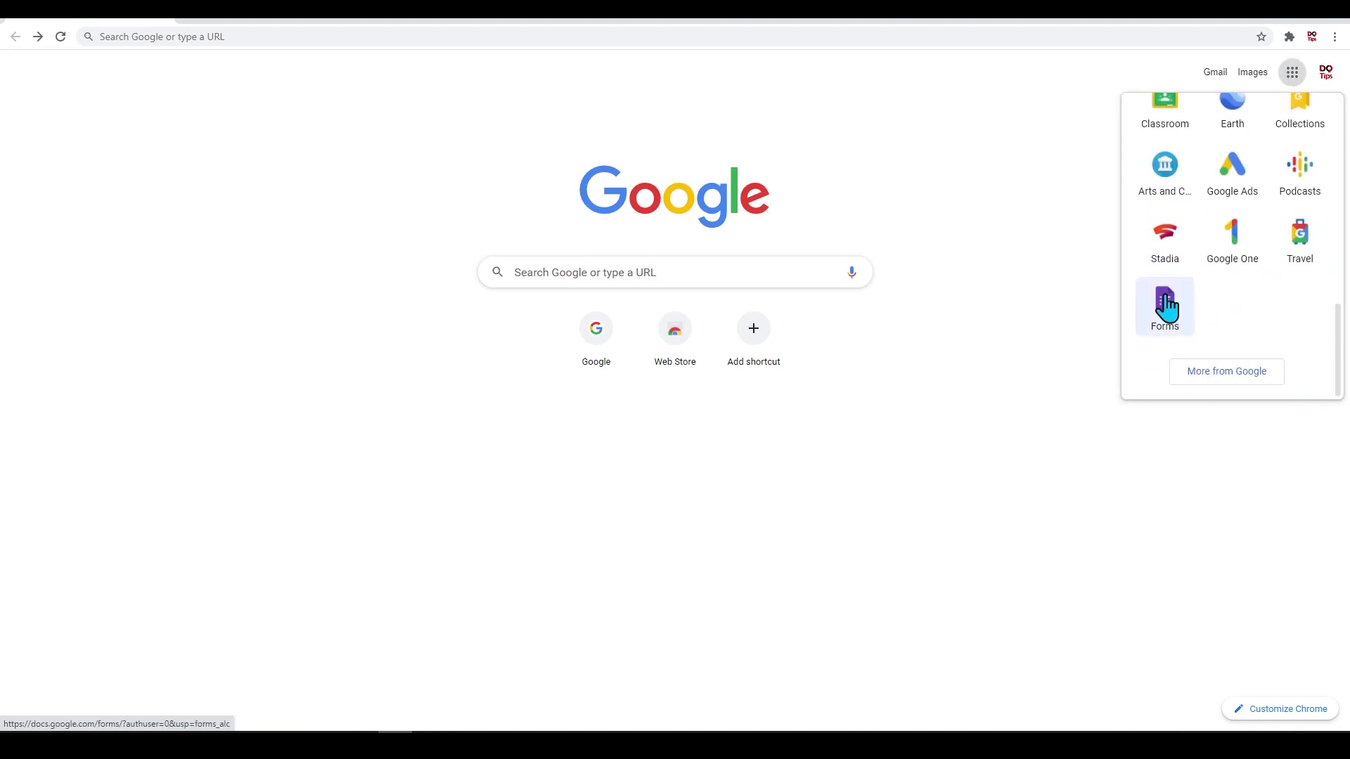
left_click(1165, 302)
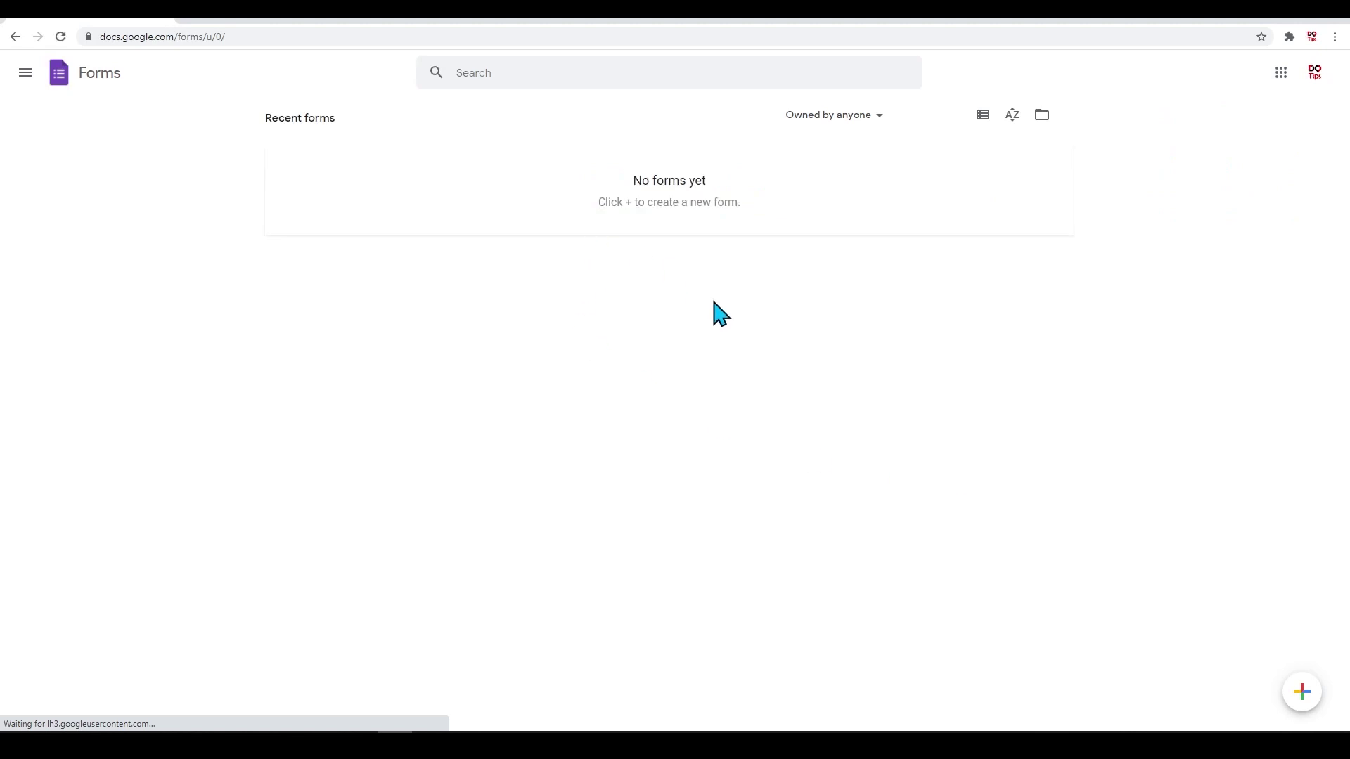
Step: Search Google for 'google forms' and open the Google Forms about page
left_click(11, 41)
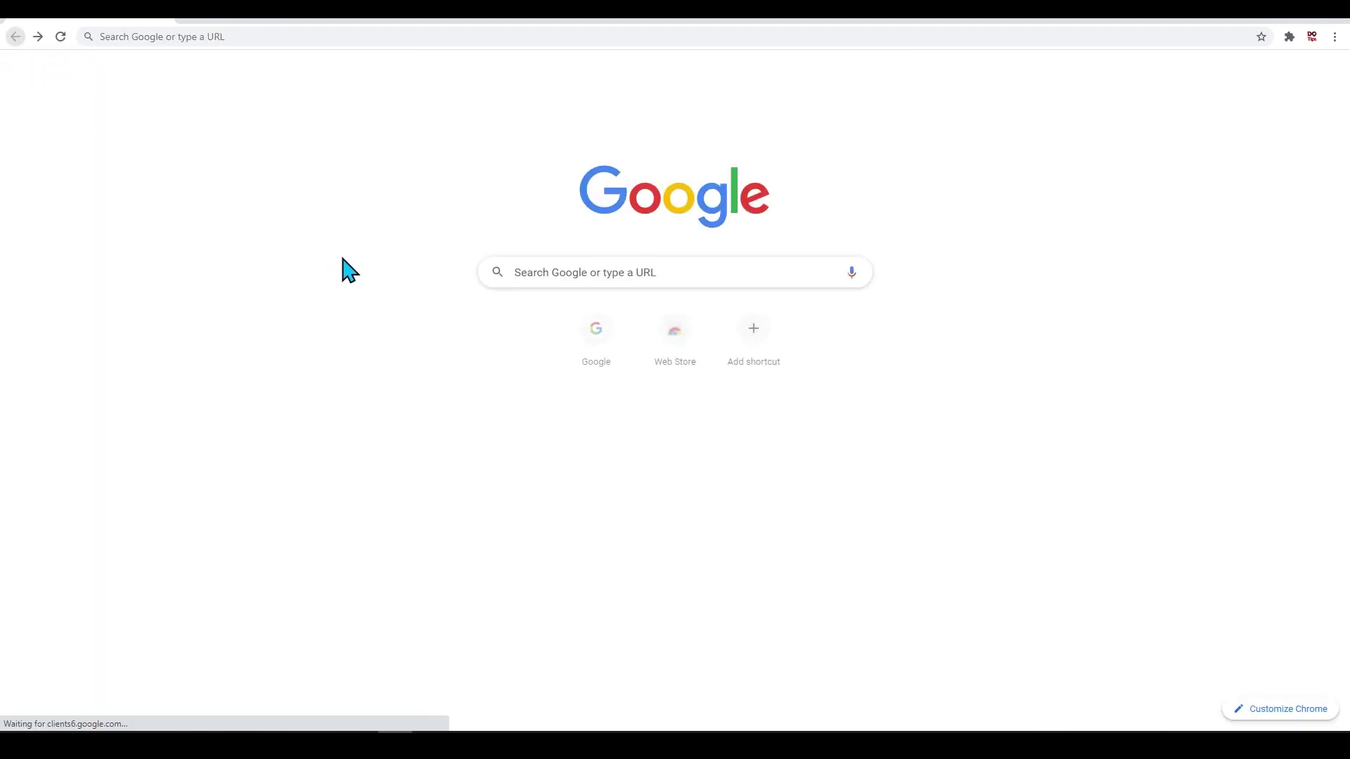
left_click(541, 279)
type("google forms")
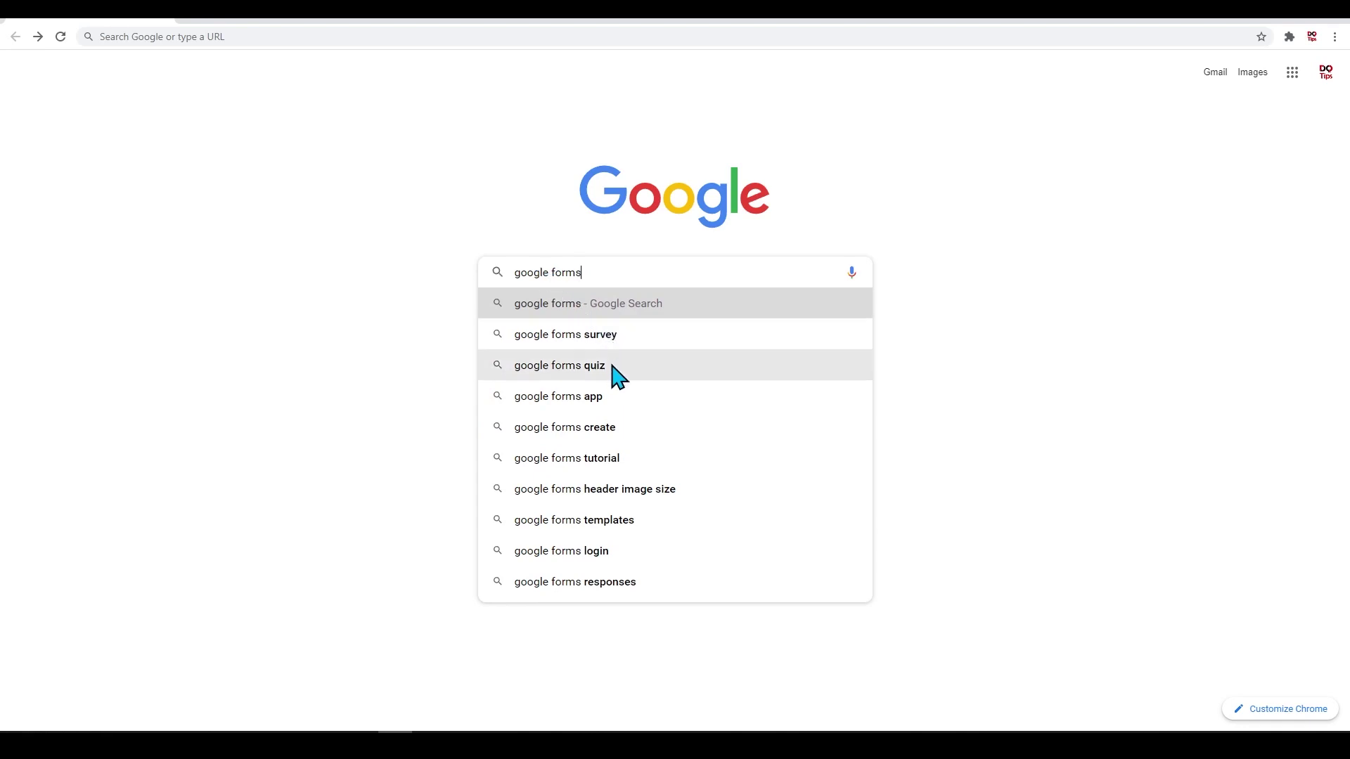
key("Return")
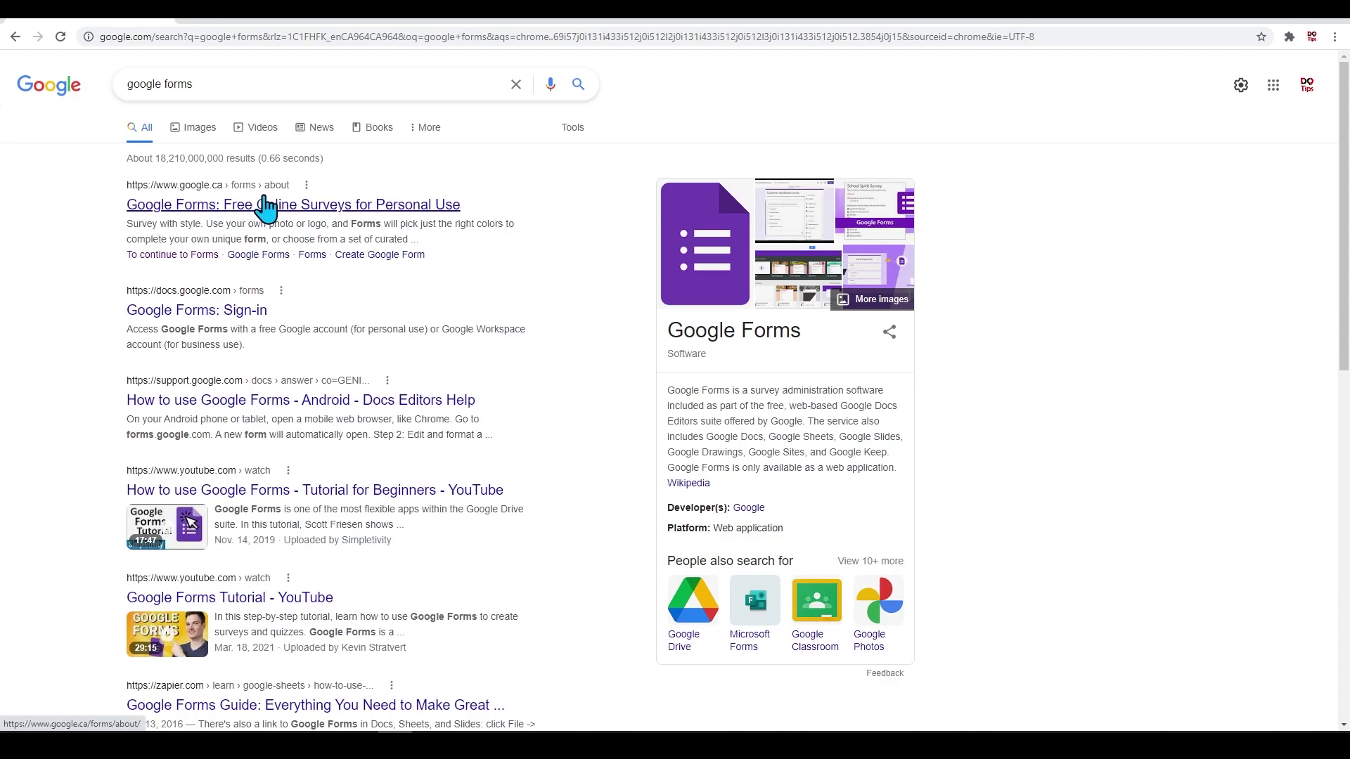
left_click(266, 206)
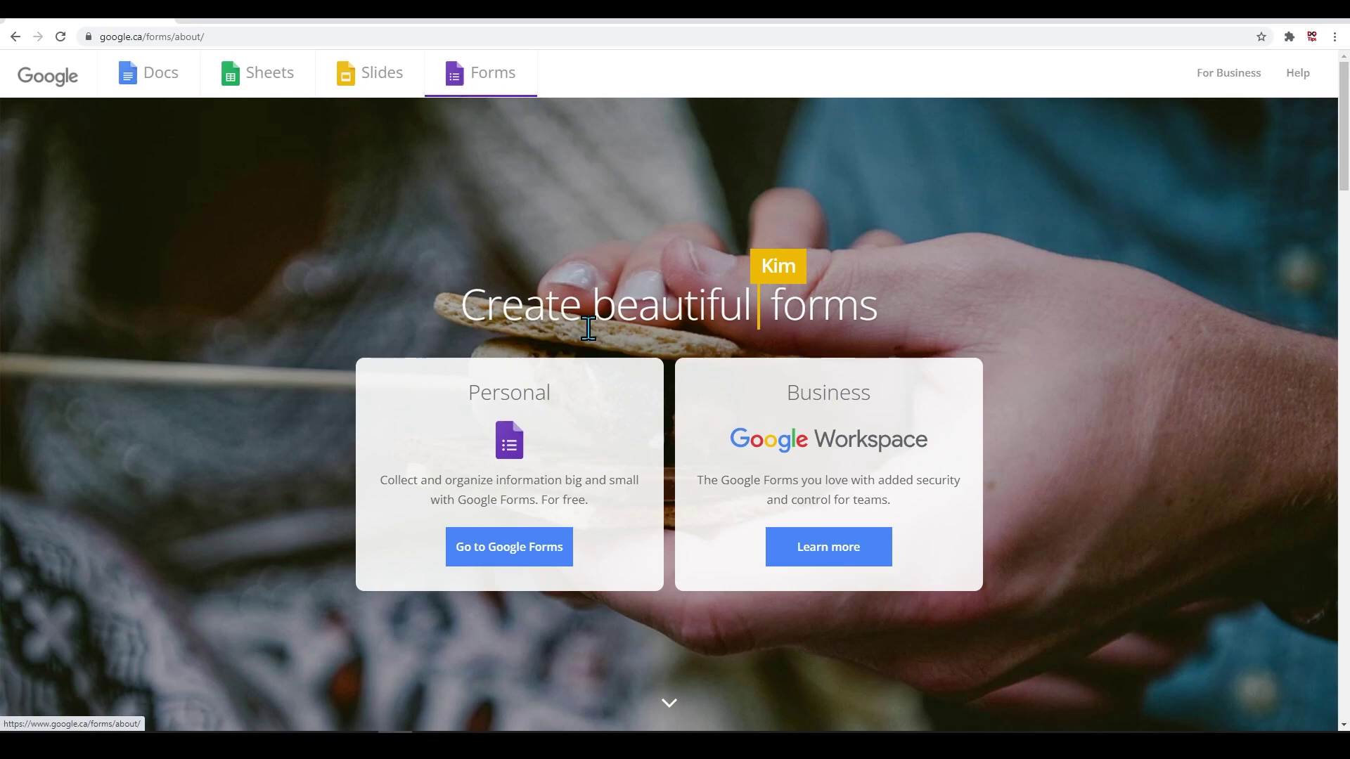
left_click(506, 562)
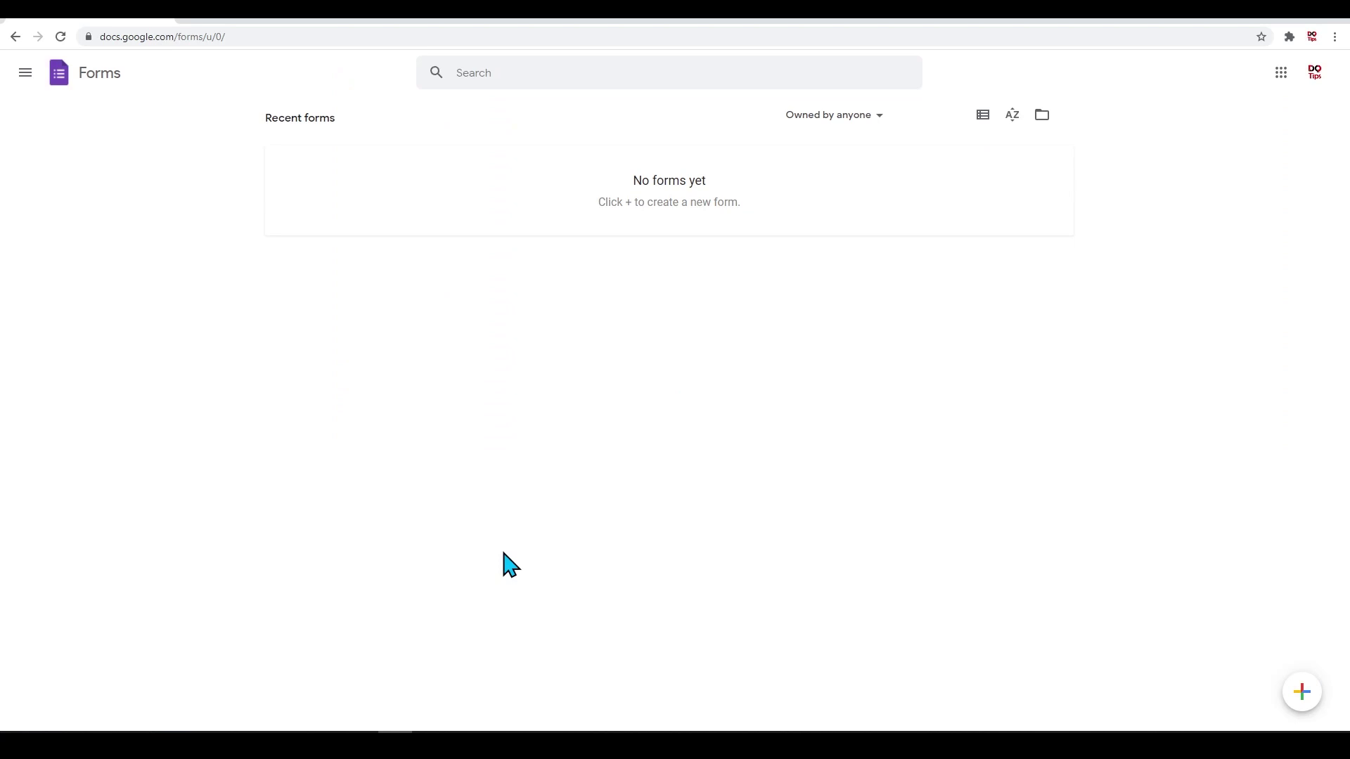
left_click(154, 38)
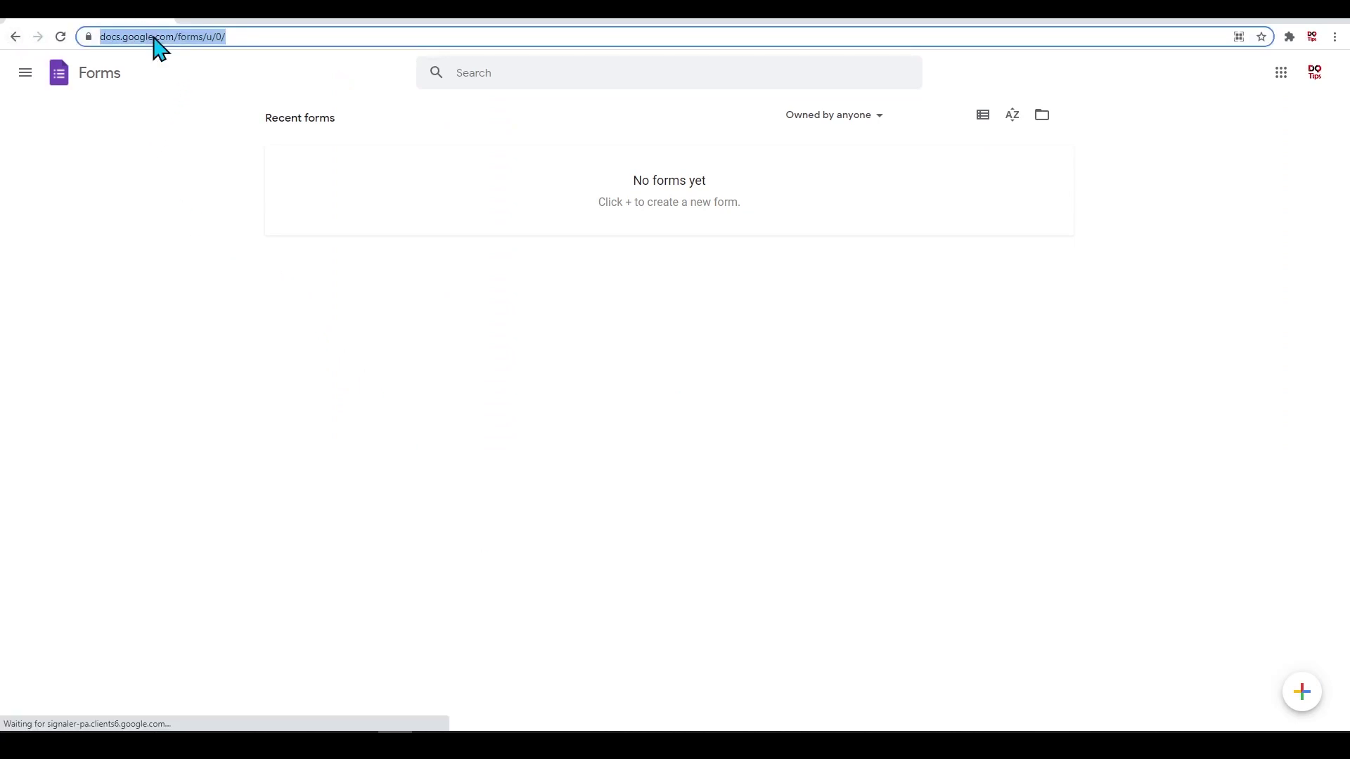
type("forms.")
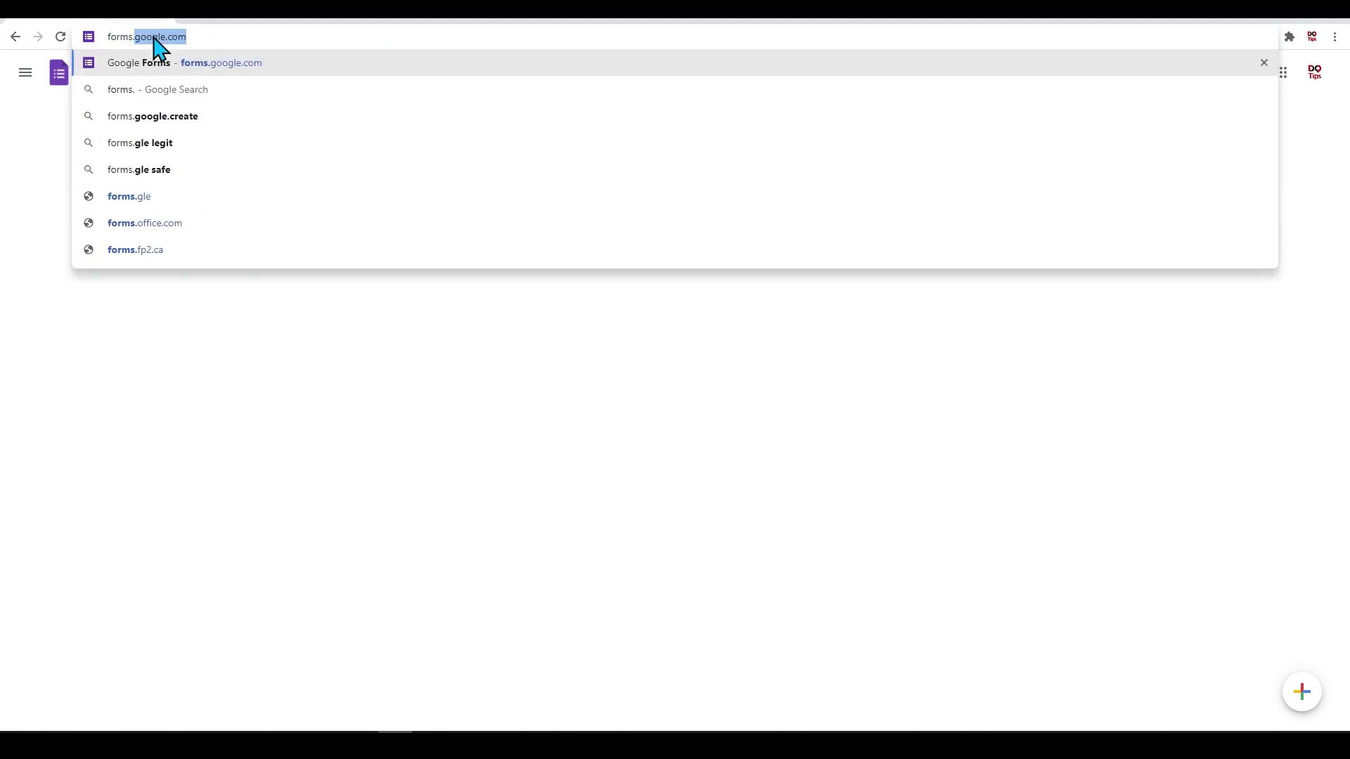
key("Return")
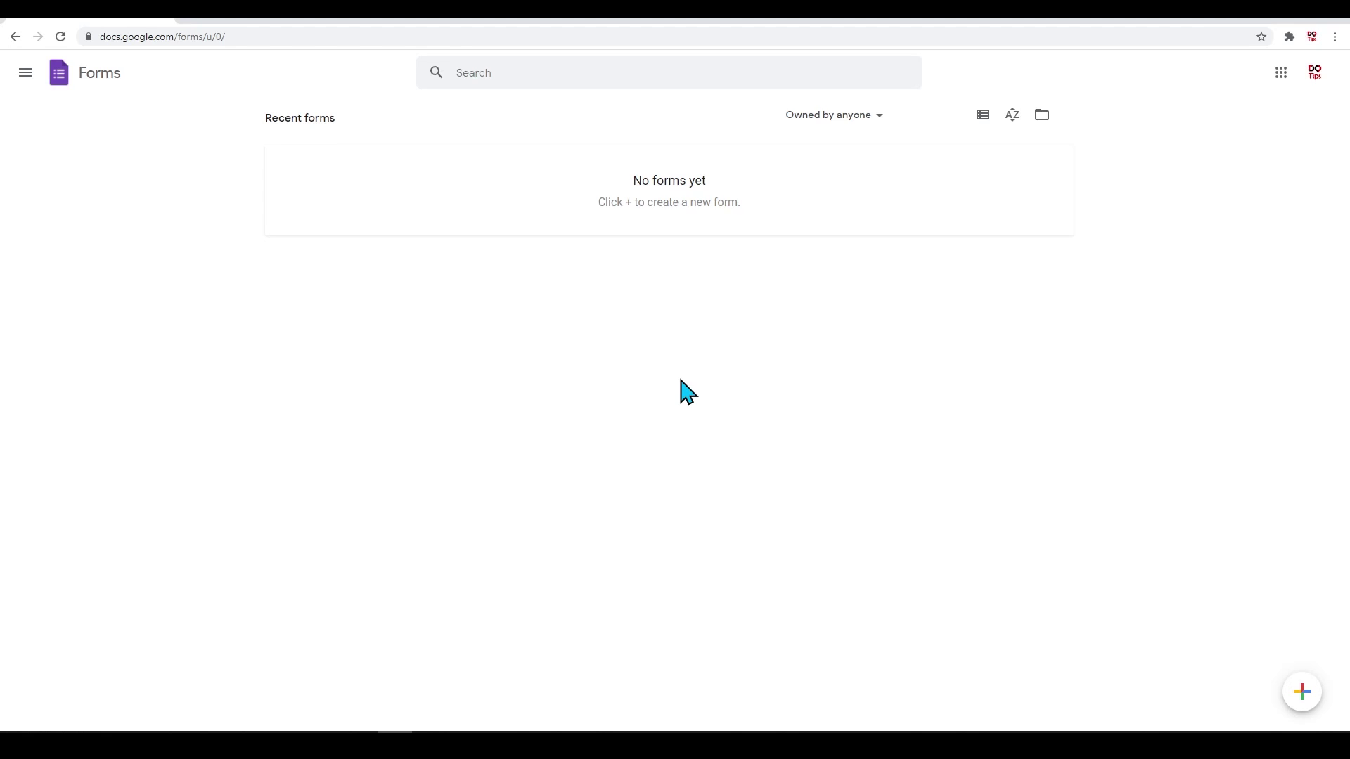
mouse_move(1310, 703)
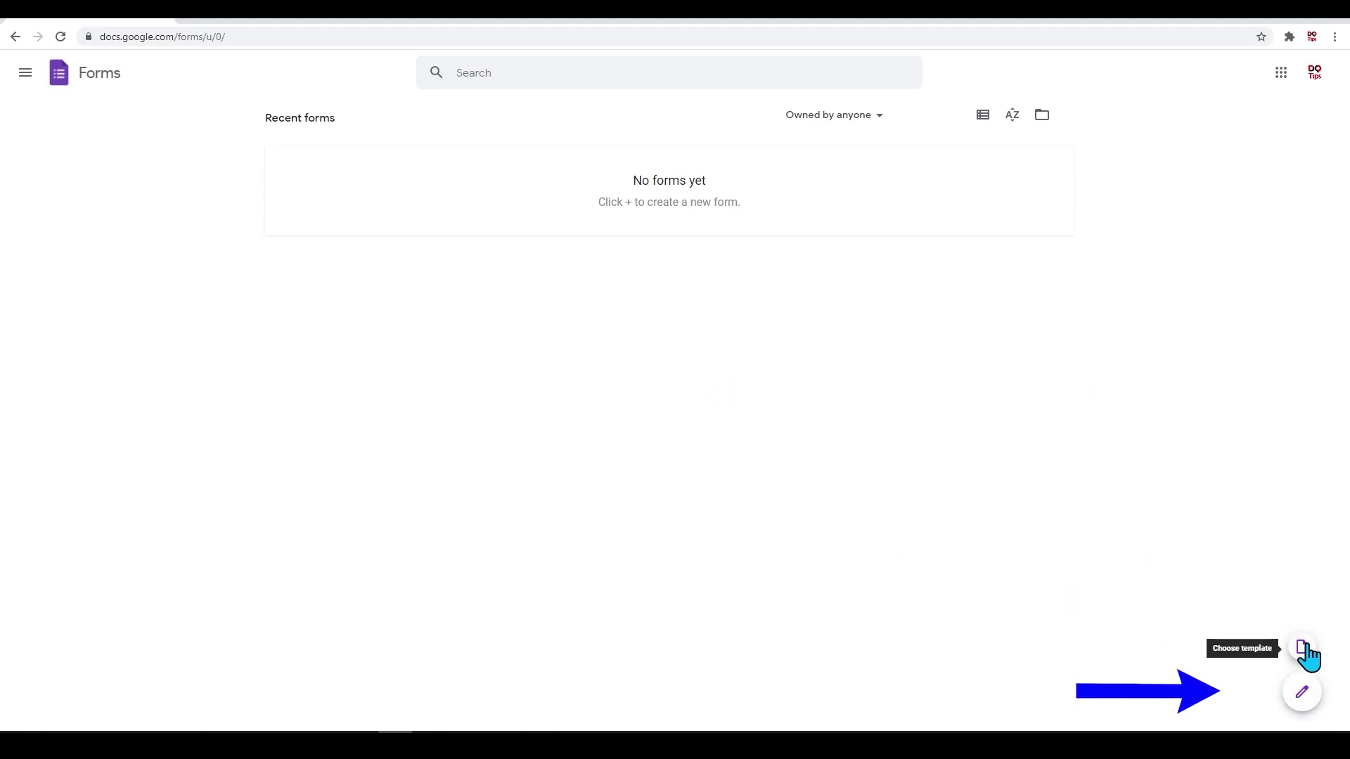
Step: Browse the Template gallery, then create a Blank form named 'Untitled form'
left_click(1302, 648)
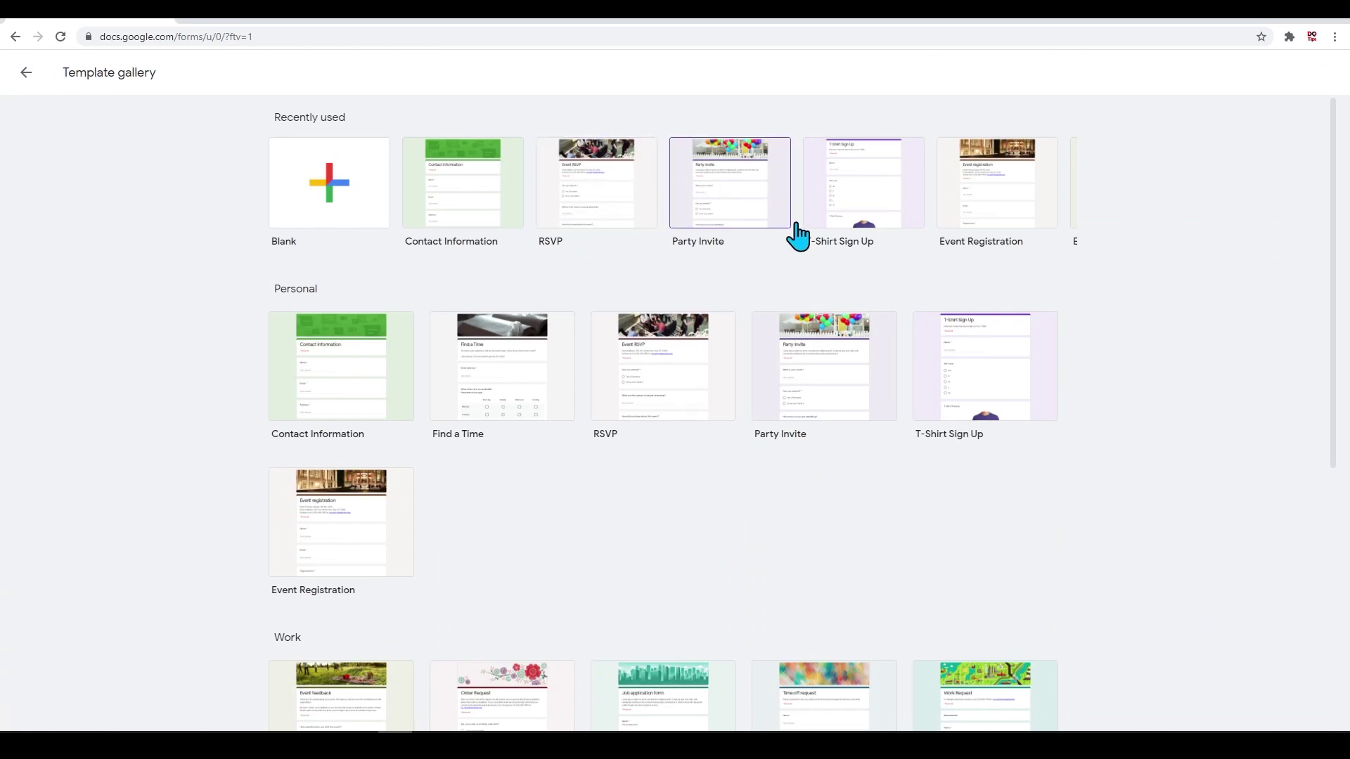
scroll(711, 365, "down", 6)
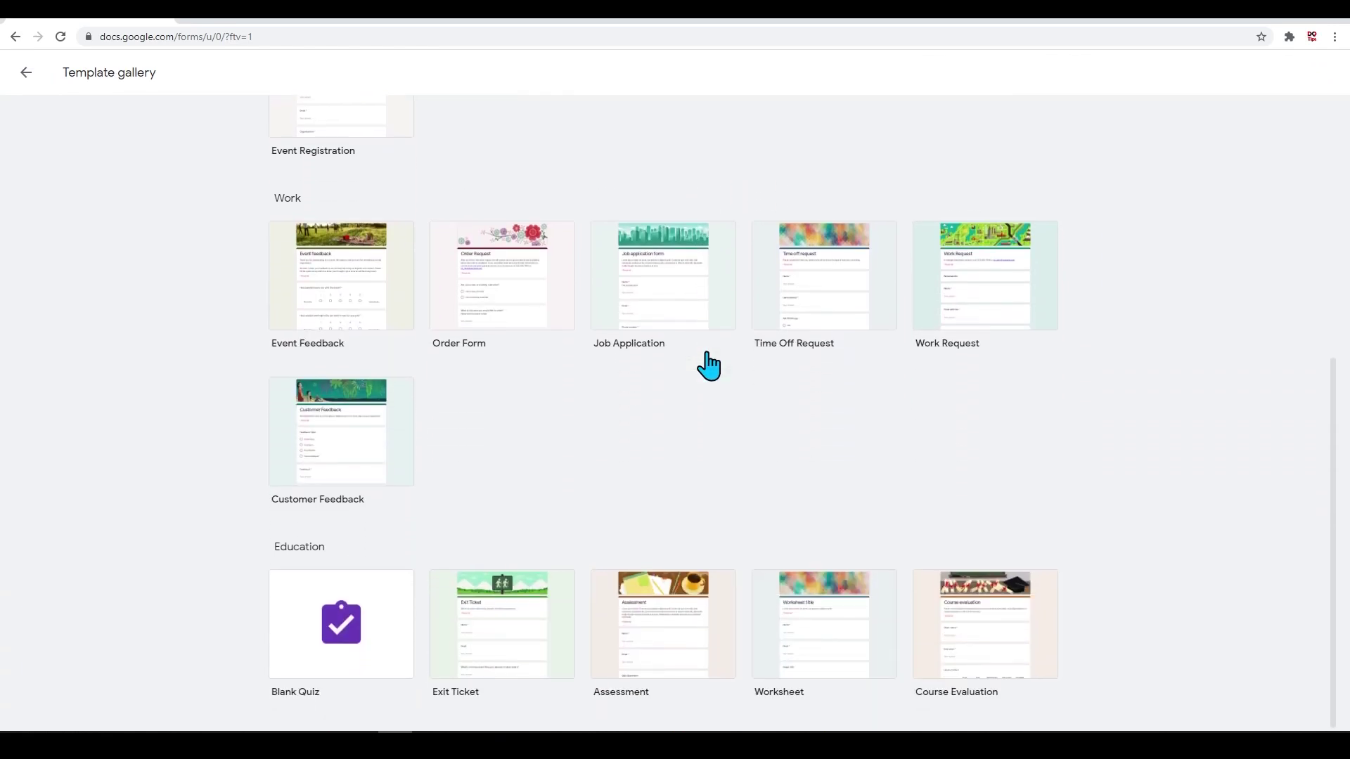
scroll(696, 431, "up", 6)
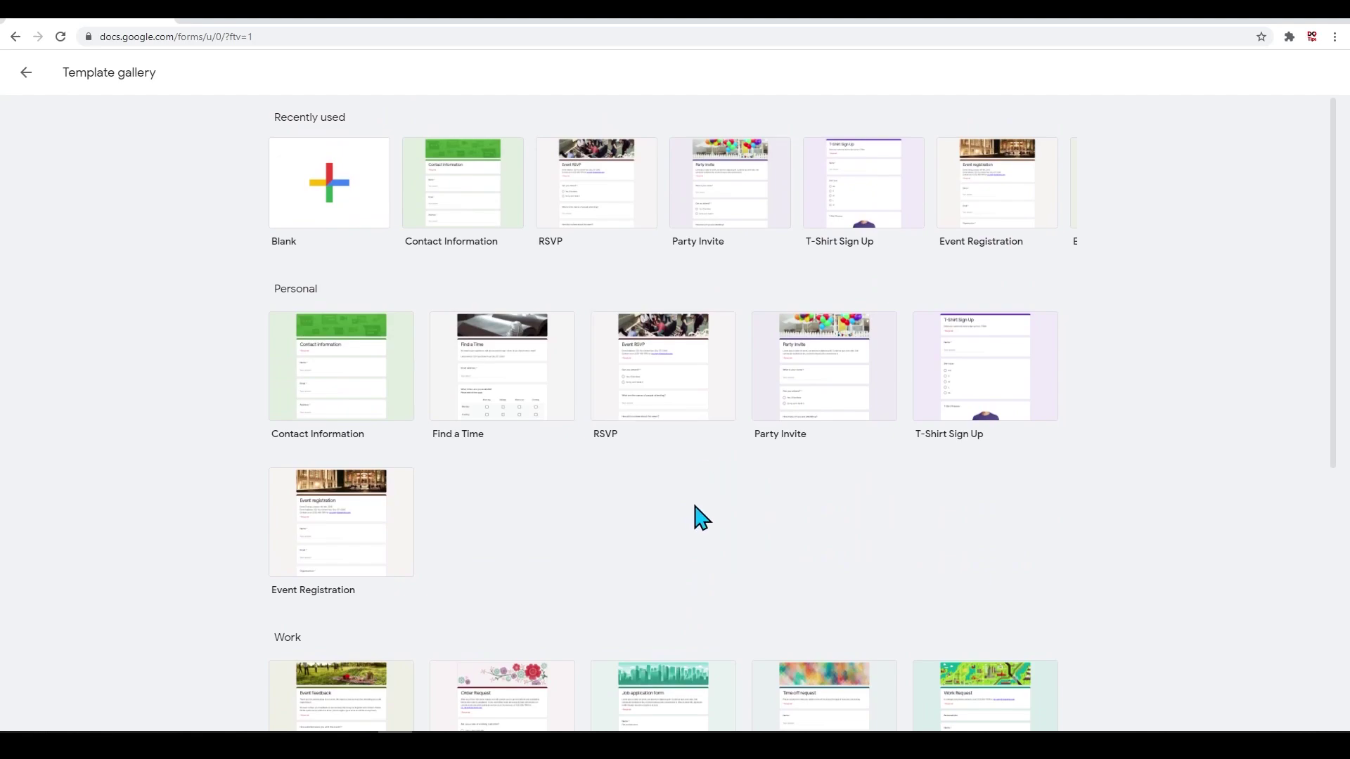
scroll(774, 560, "down", 3)
scroll(774, 552, "up", 3)
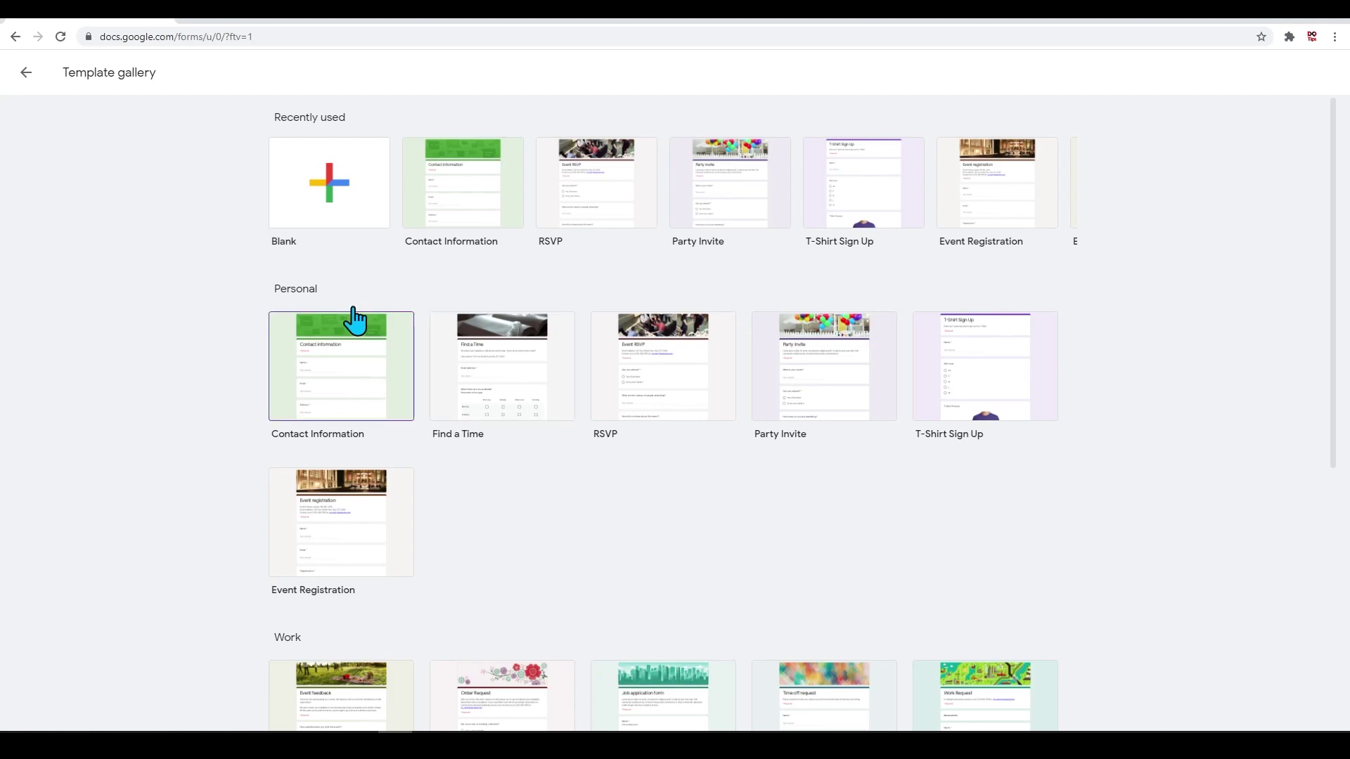
left_click(313, 204)
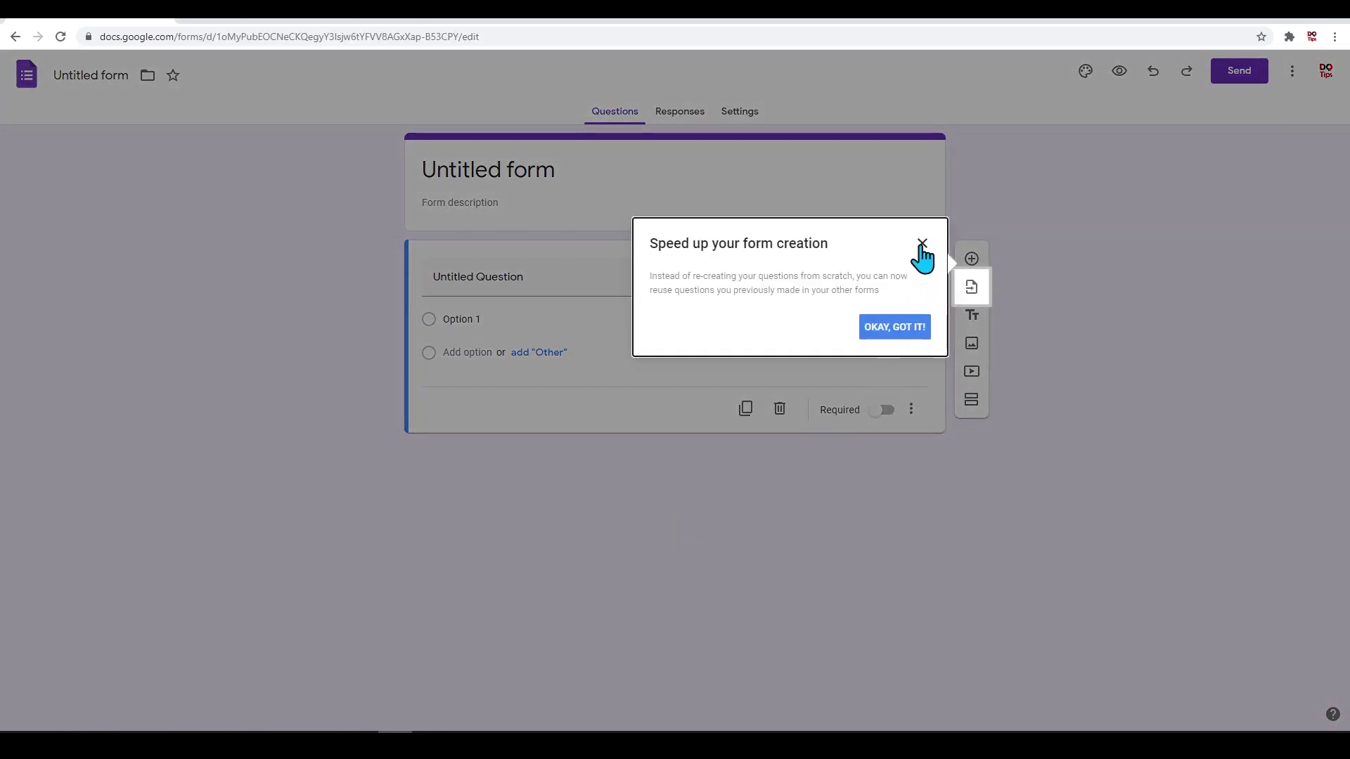
Step: Dismiss the tip and retitle the form 'Adding and Multiplication Quiz'
left_click(922, 244)
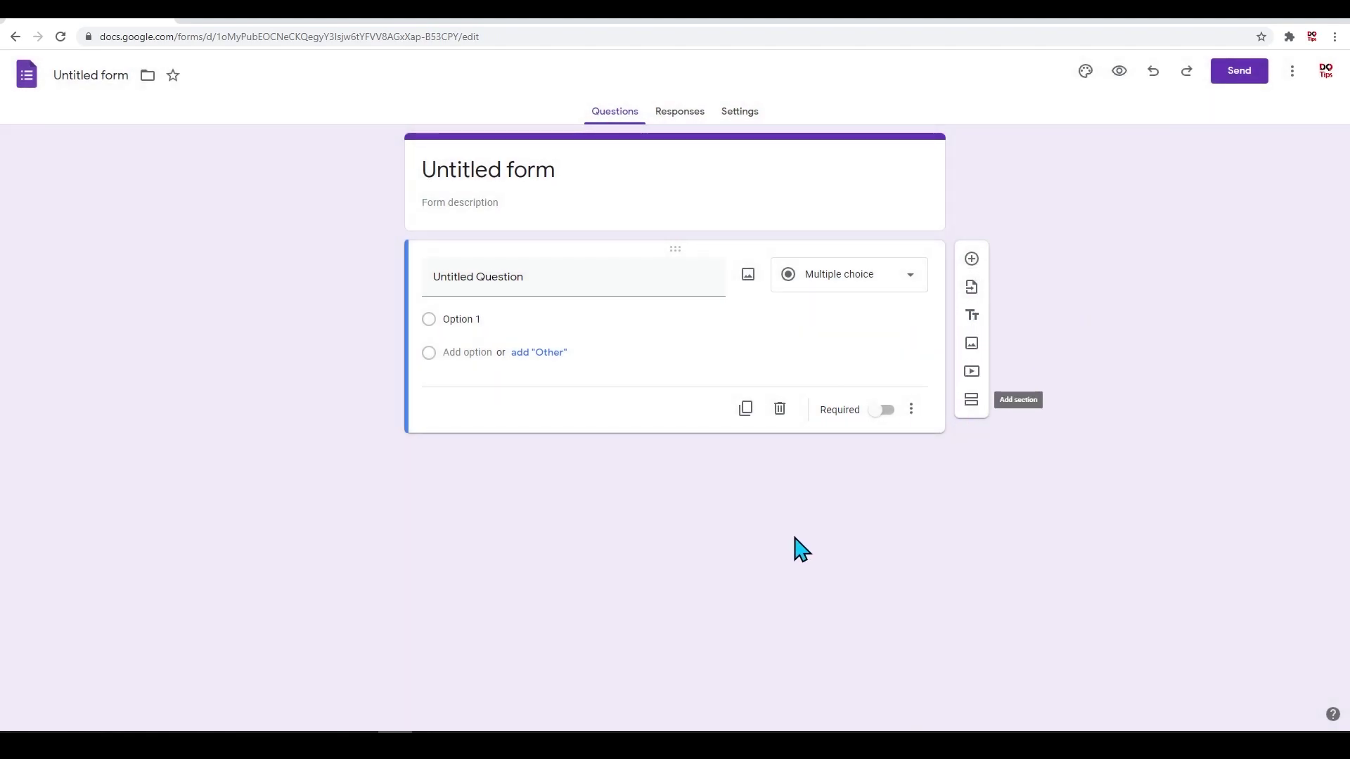
left_click(571, 172)
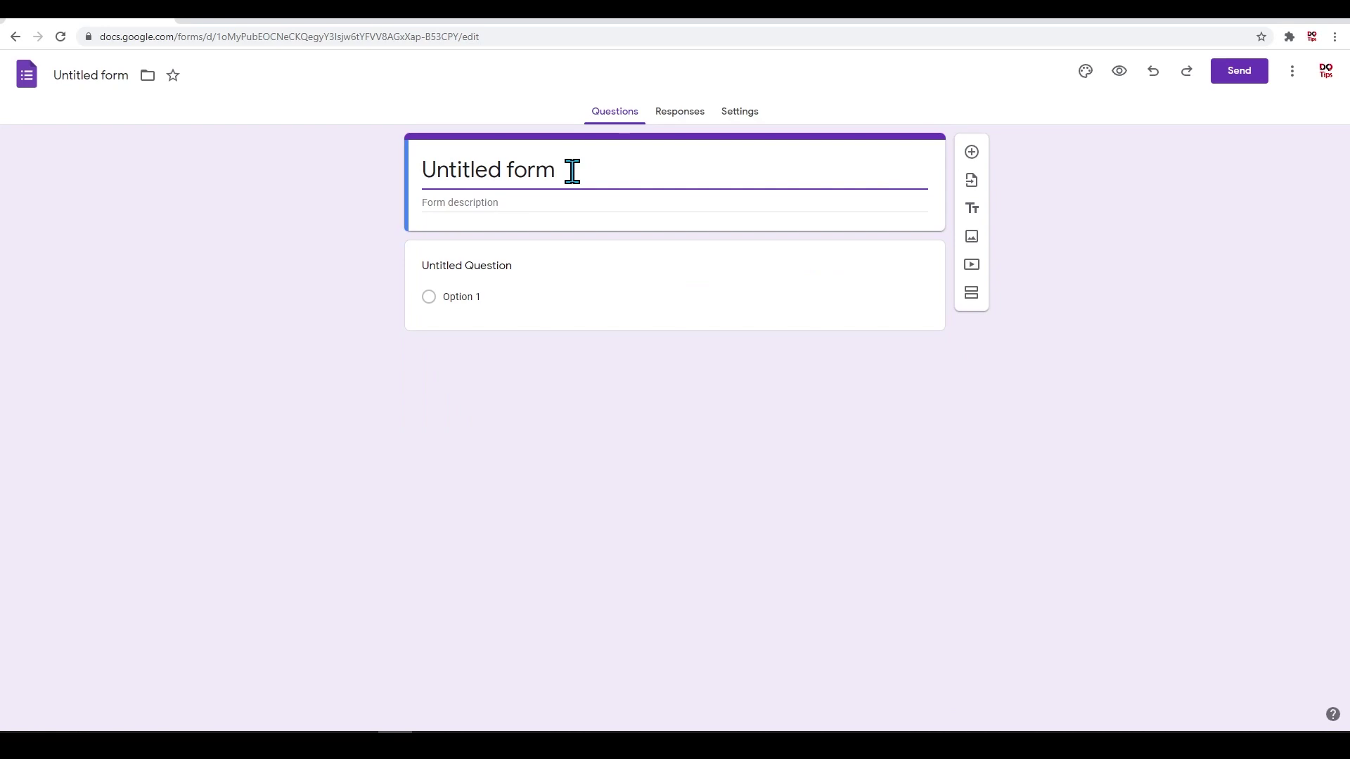
left_click_drag(570, 172, 414, 196)
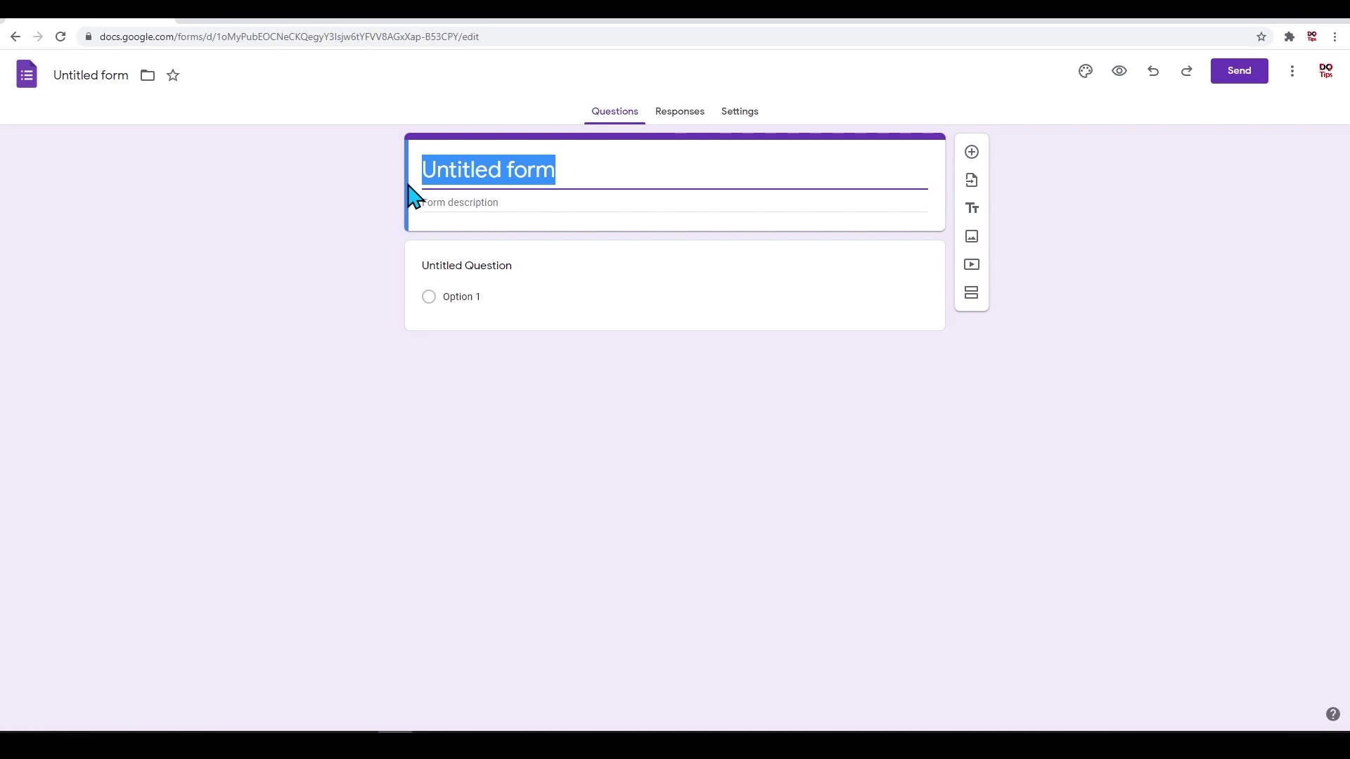
type("Adding a")
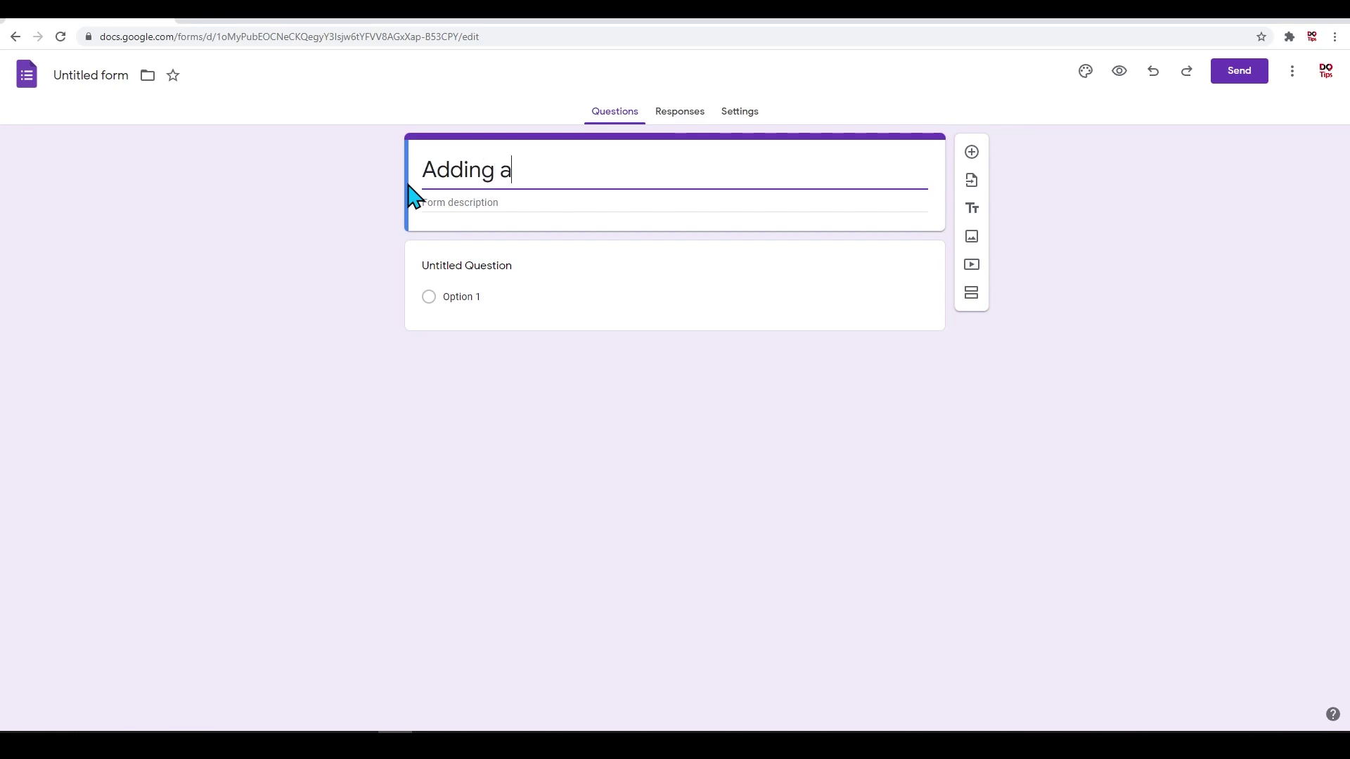
type("nd Multiplication Quiz")
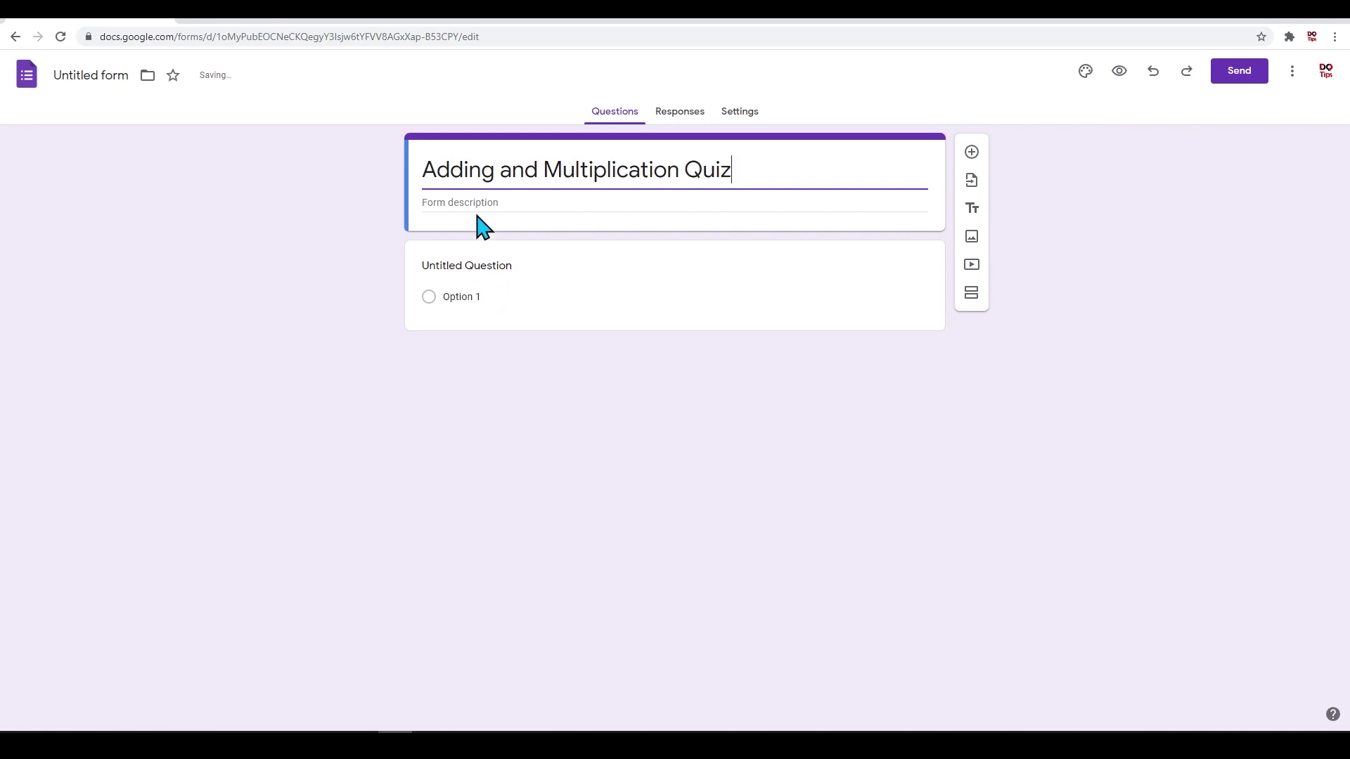
Step: Add the description 'Basic Multiplication and Addition quiz', correcting a typo
left_click(478, 201)
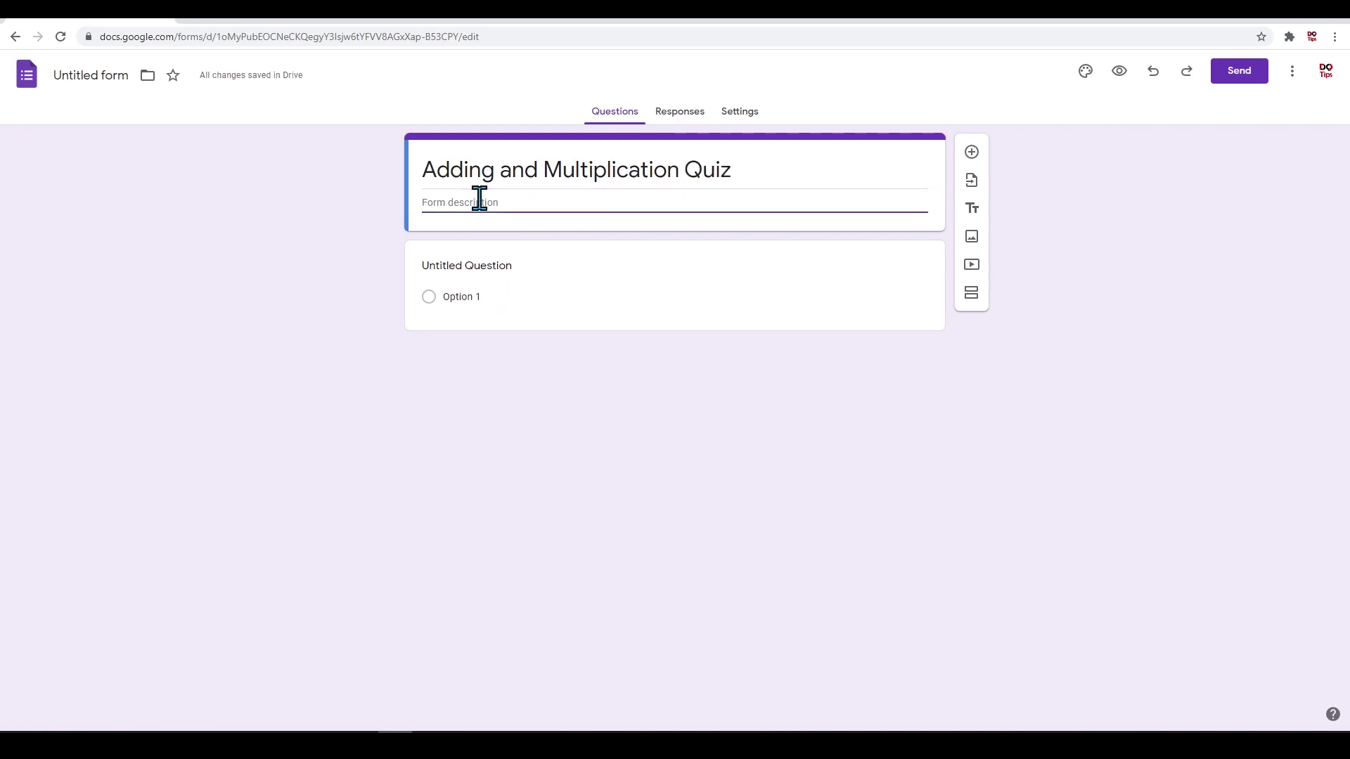
type("Basic Multiplication and Addition quiz")
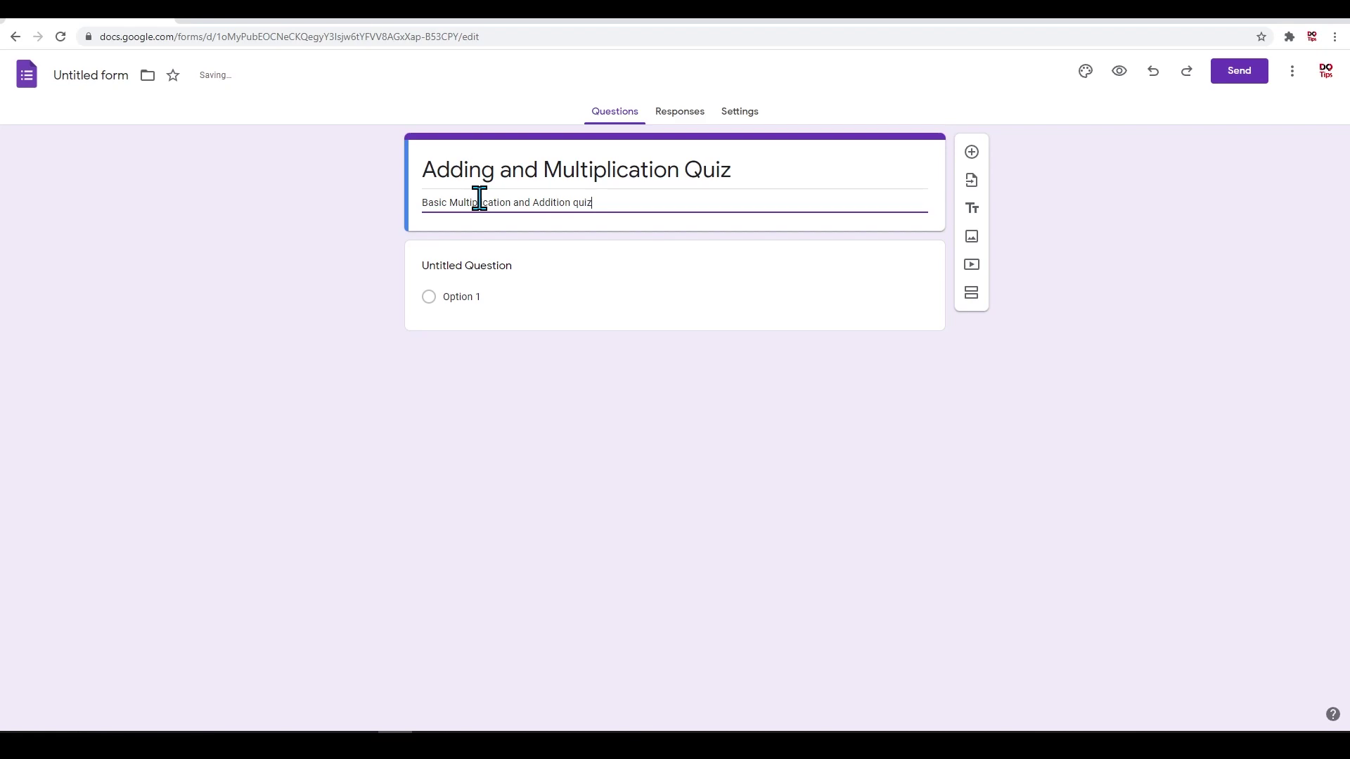
left_click(632, 407)
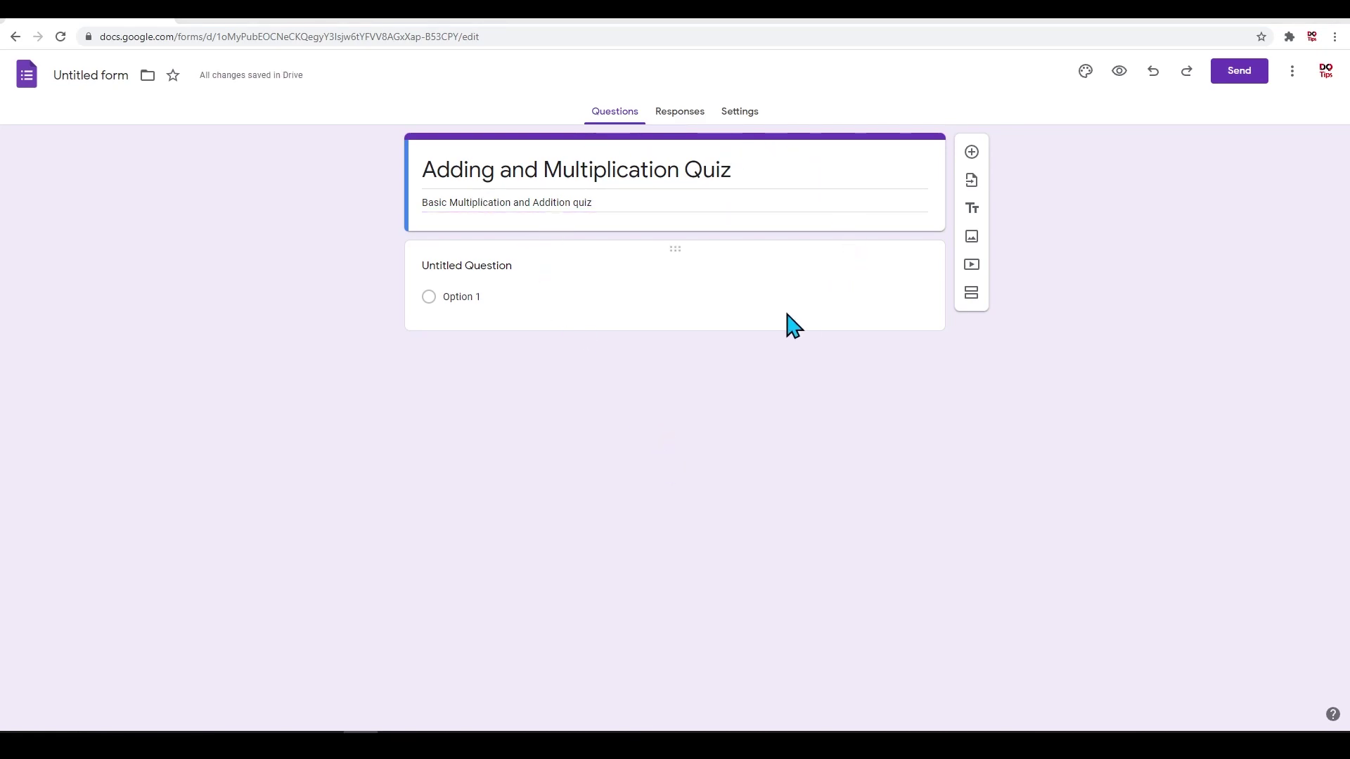
Step: Add a second question and title the first question 'What is 2 + 2?'
left_click(766, 282)
left_click(824, 171)
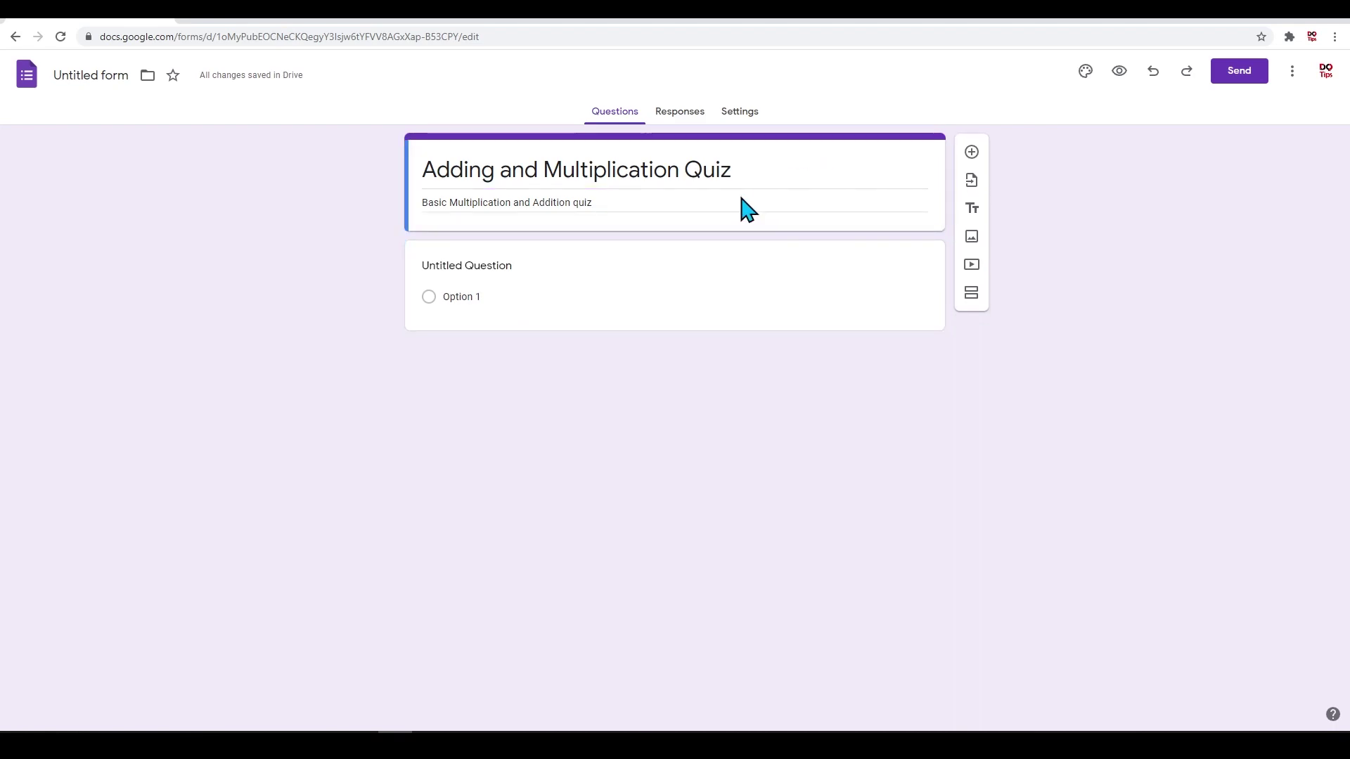
left_click_drag(735, 202, 771, 175)
left_click(773, 175)
triple_click(763, 211)
left_click(753, 254)
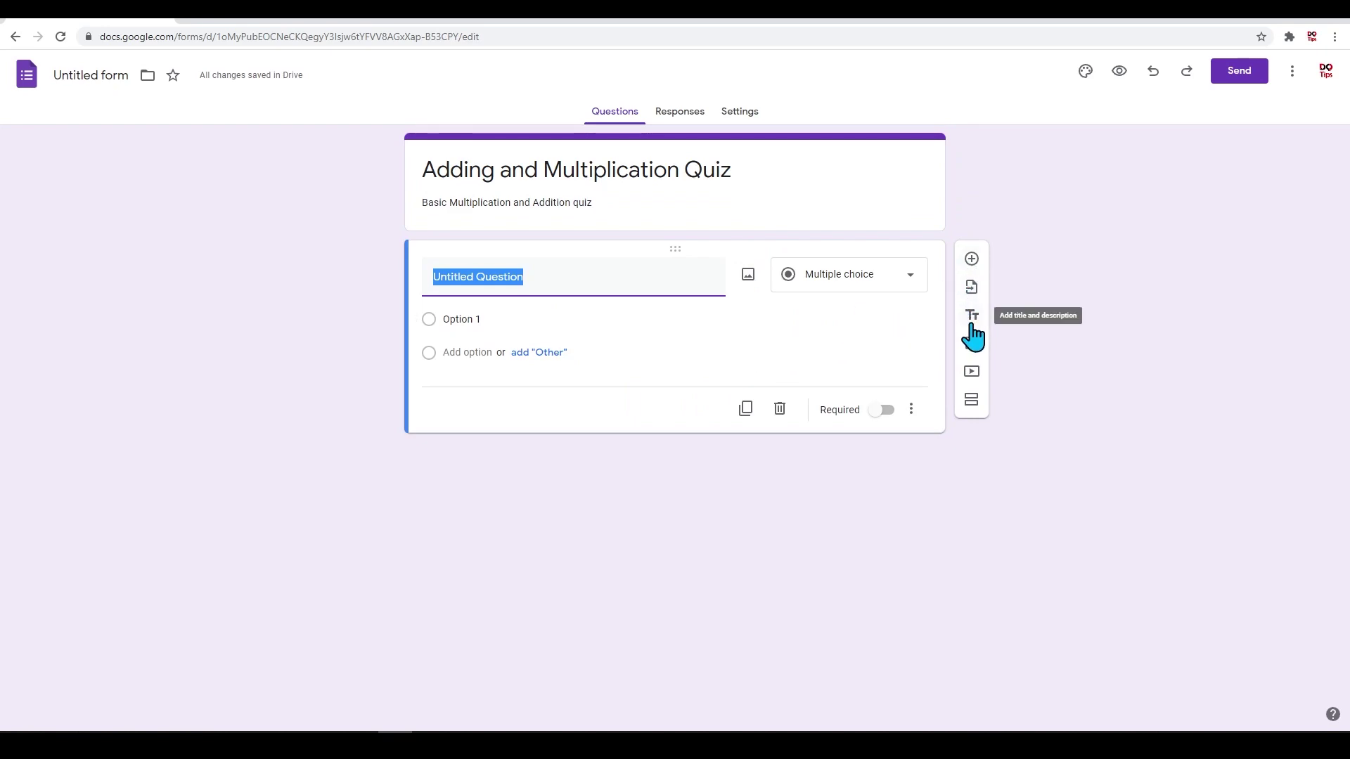
left_click(973, 260)
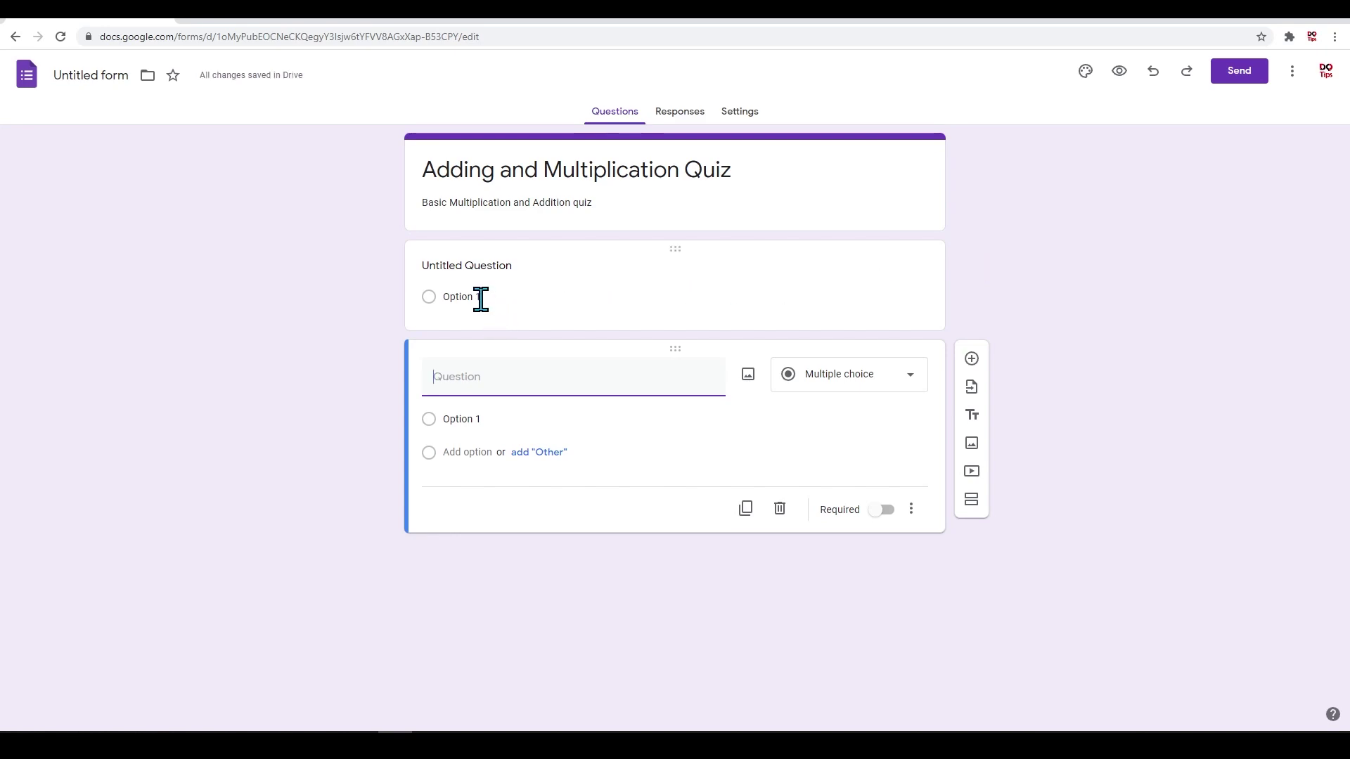
left_click(526, 301)
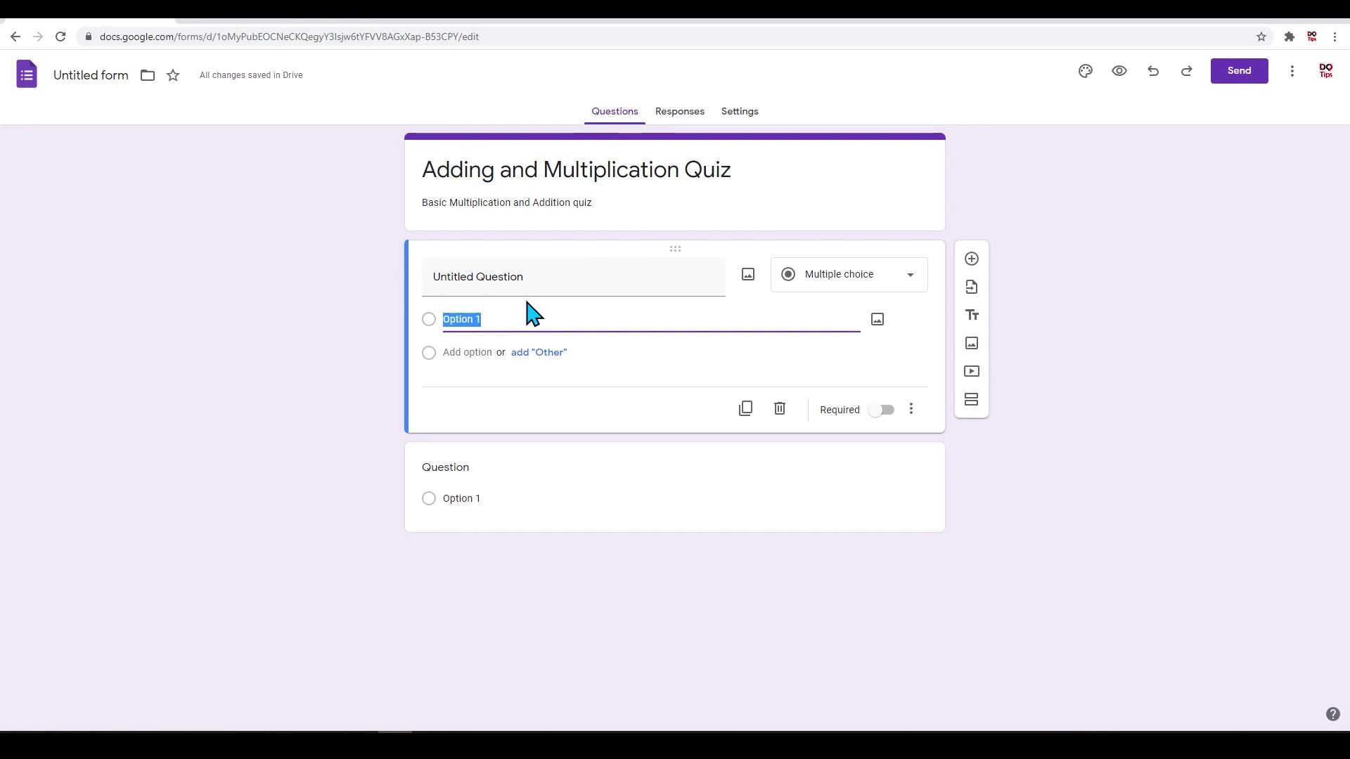
left_click(537, 274)
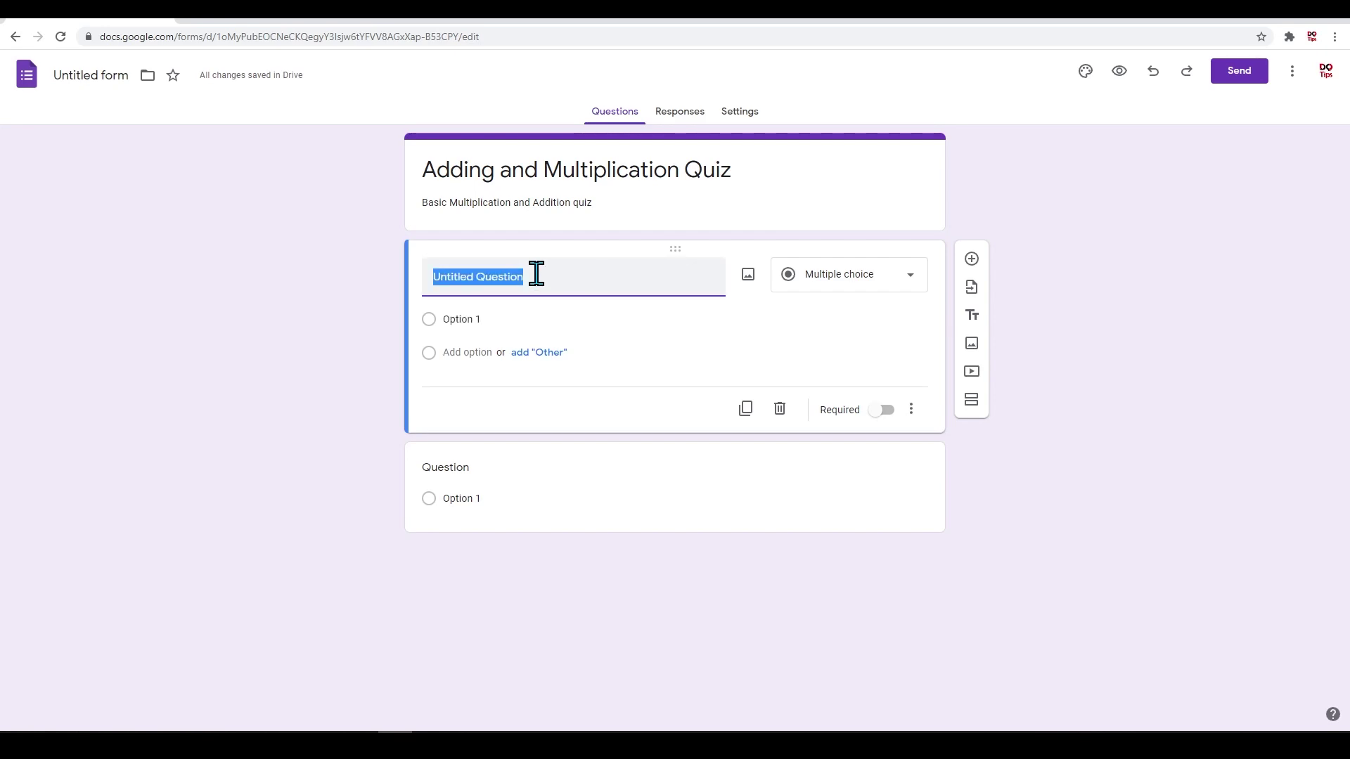
type("Wh")
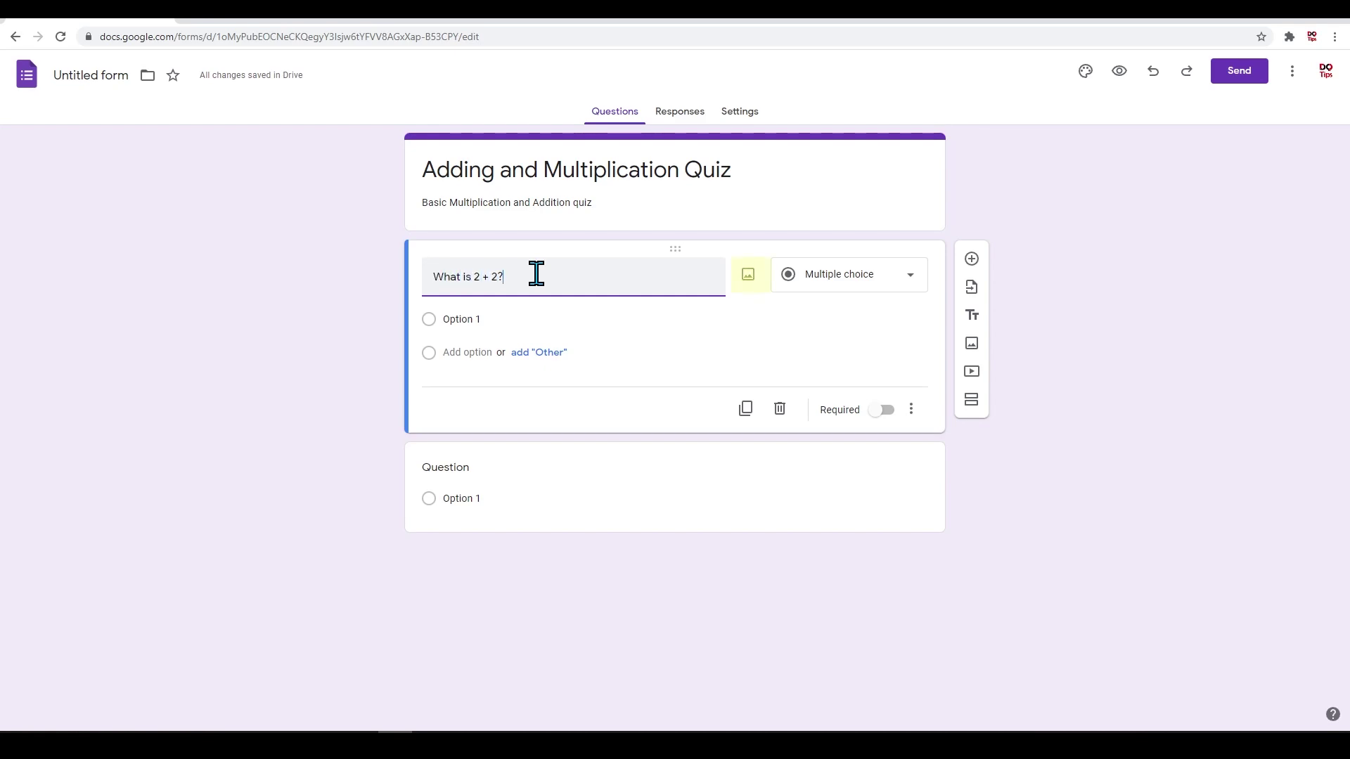
left_click(750, 276)
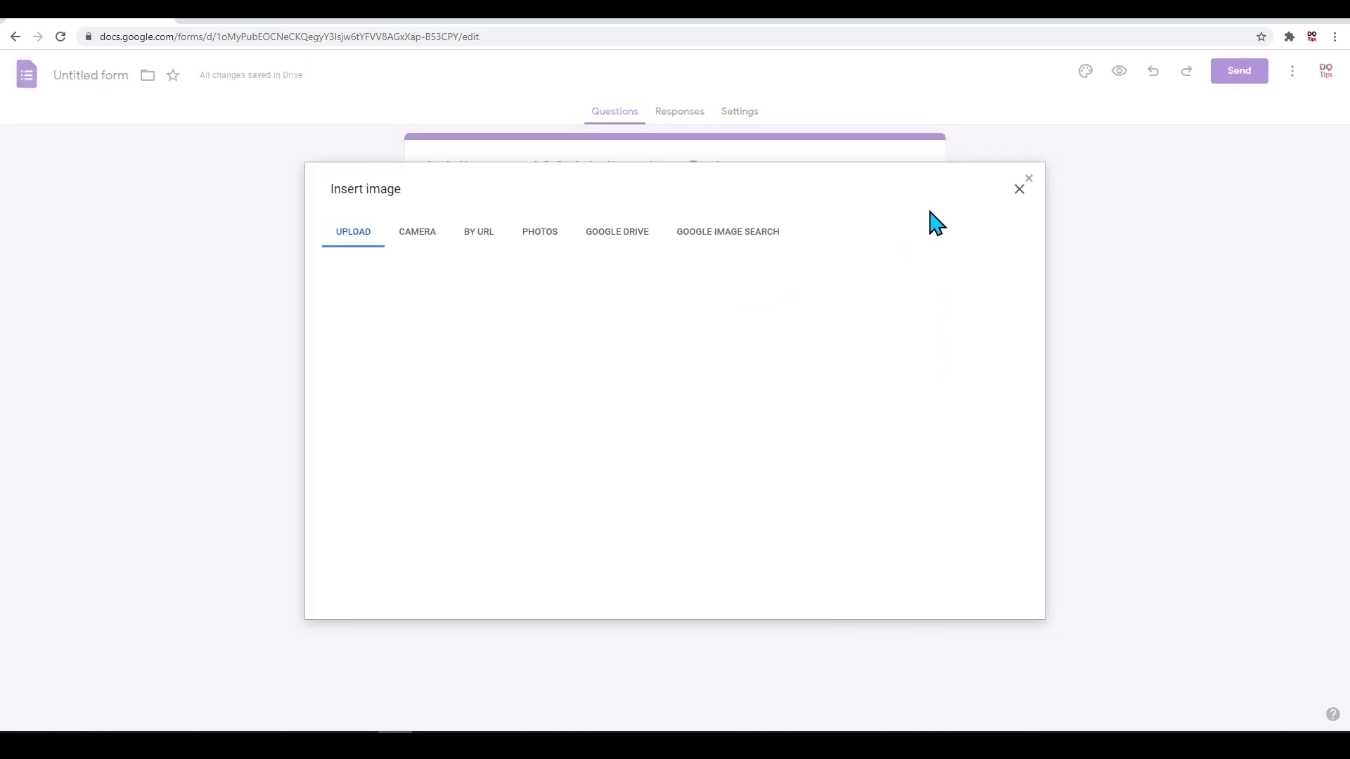
left_click(1019, 187)
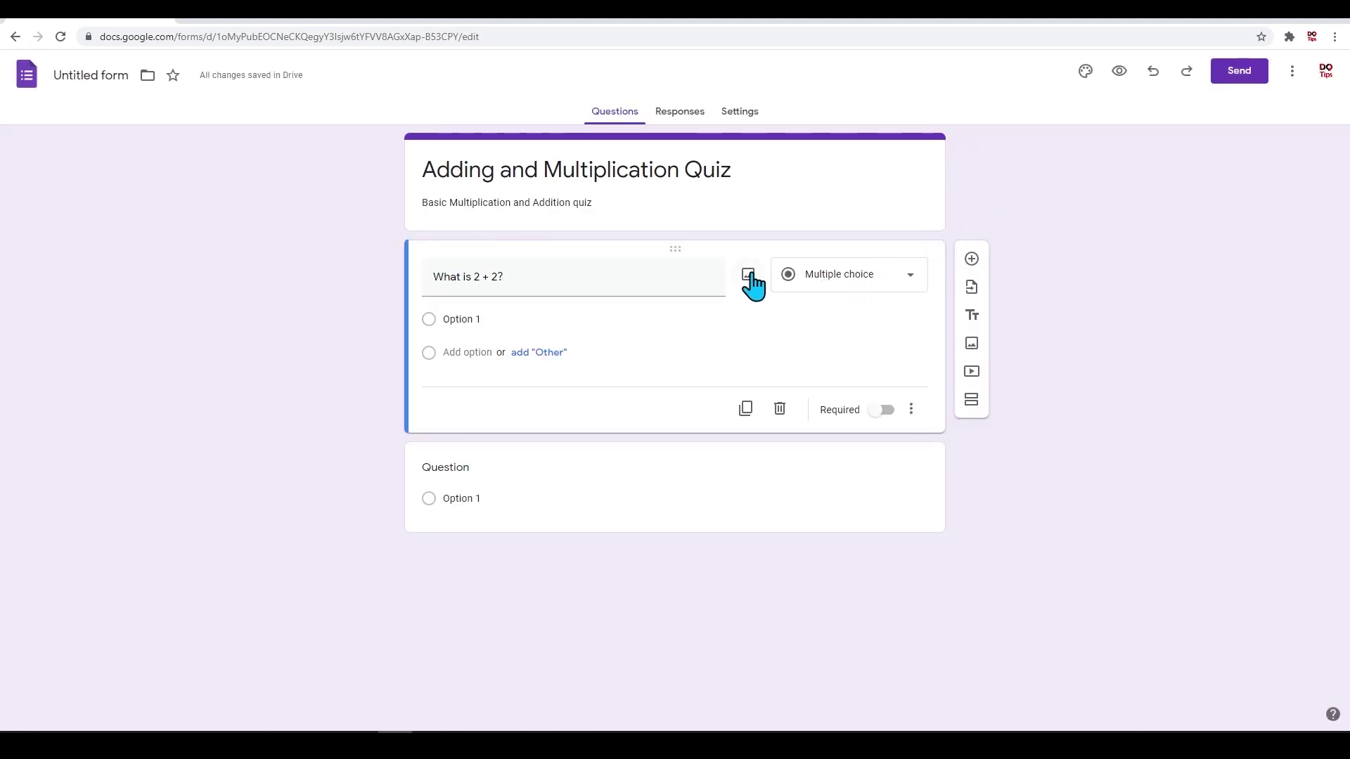
left_click(853, 282)
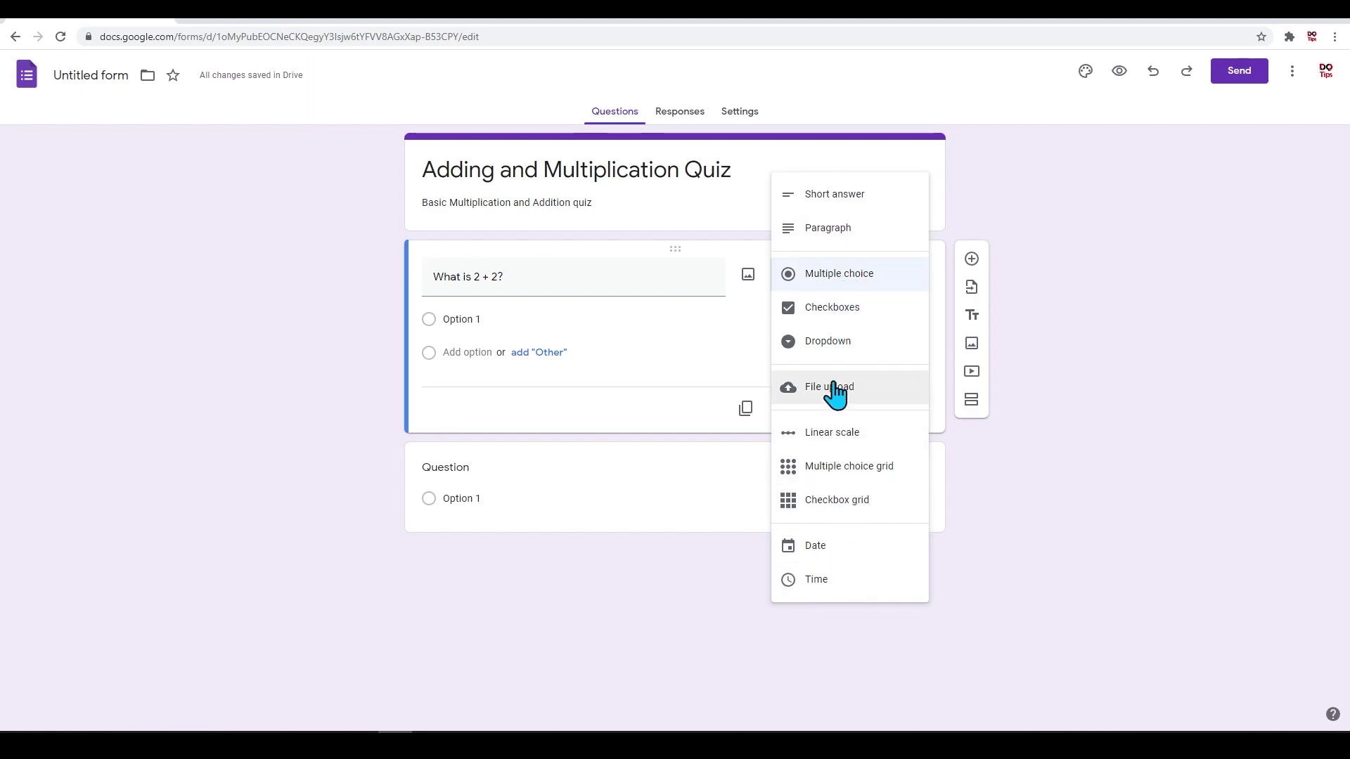
left_click(864, 477)
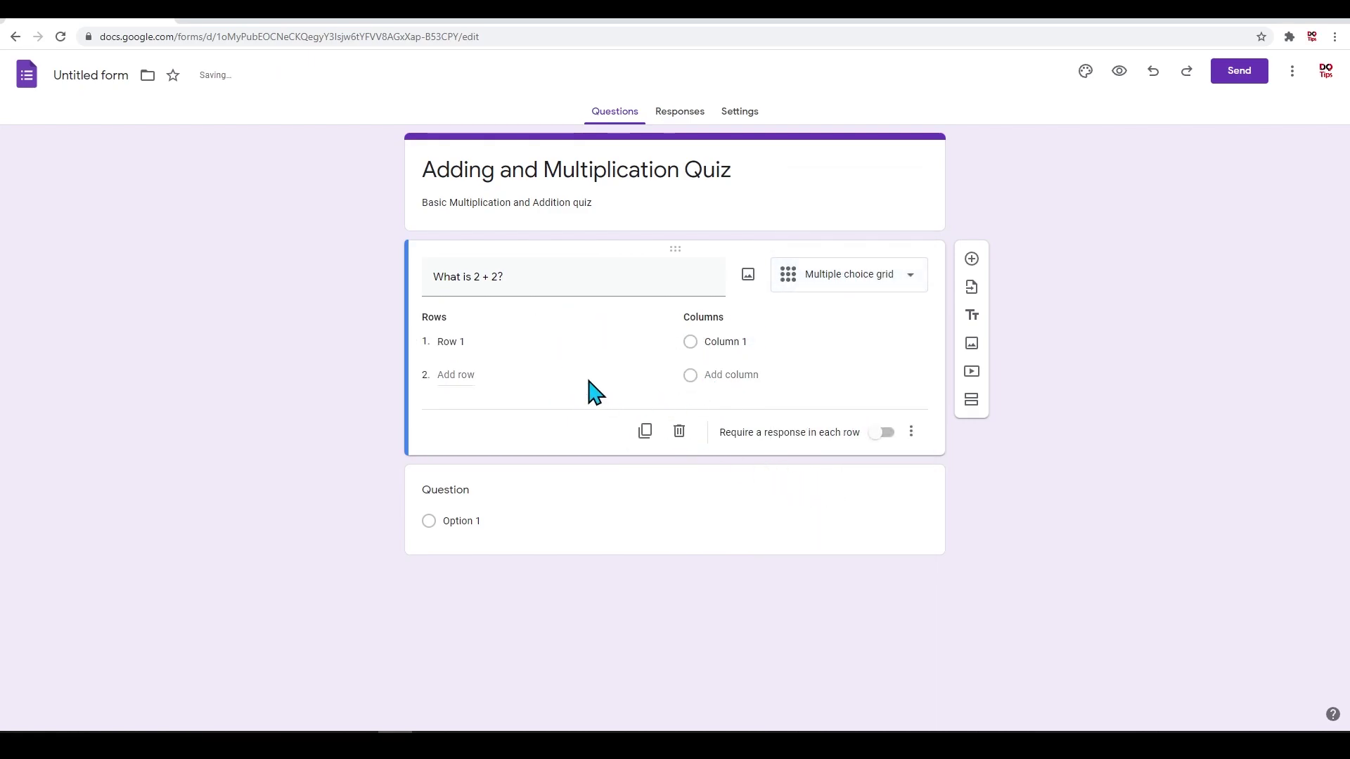
left_click(851, 285)
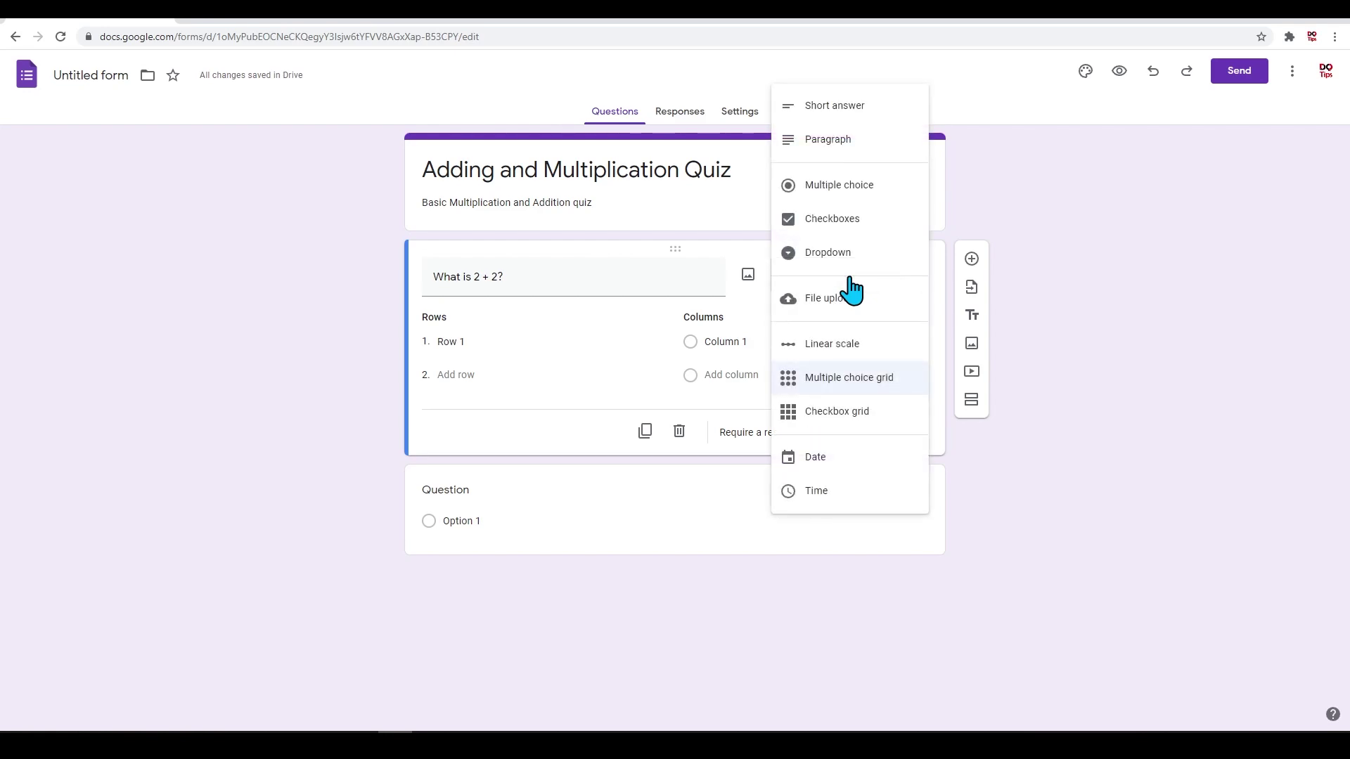
left_click(853, 193)
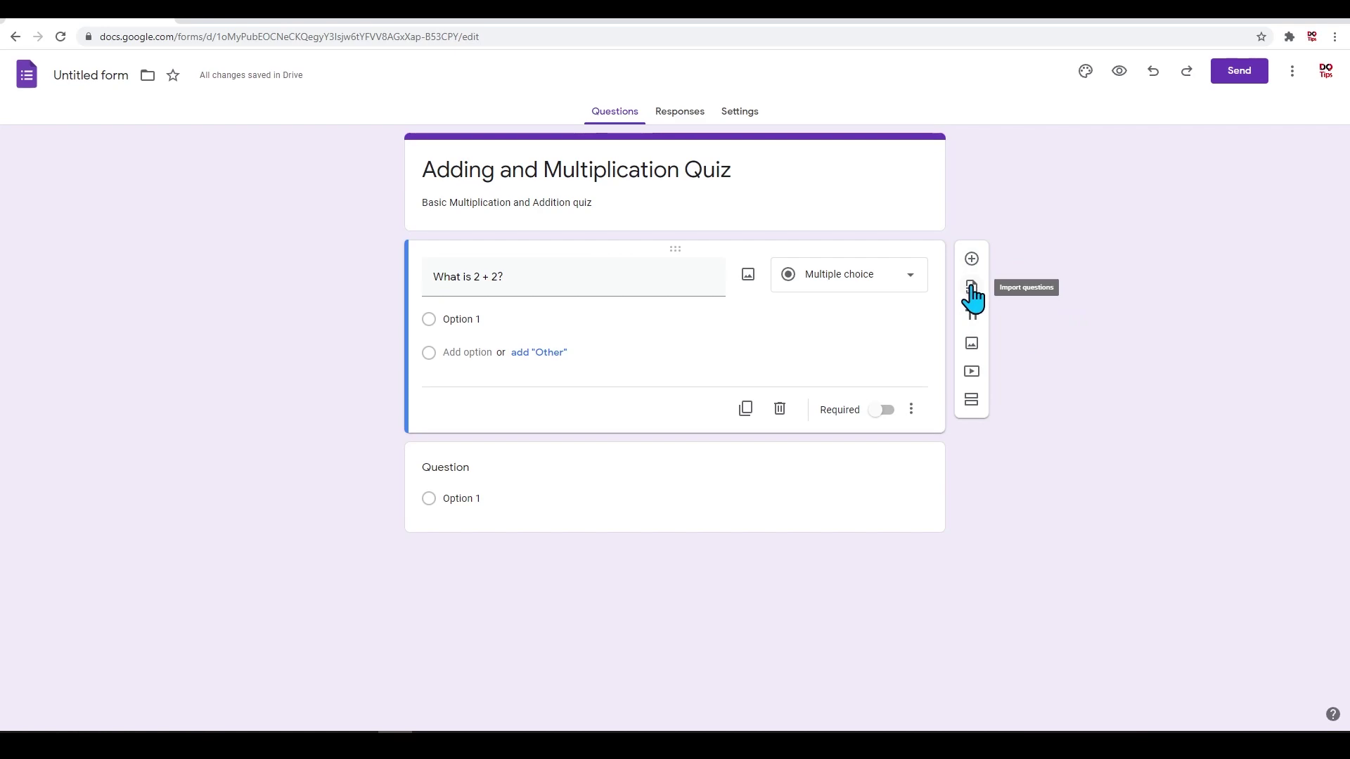
Step: Import 'Can you attend?' and the attendee-names question from the RSVP form, undoing and redoing once
left_click(973, 288)
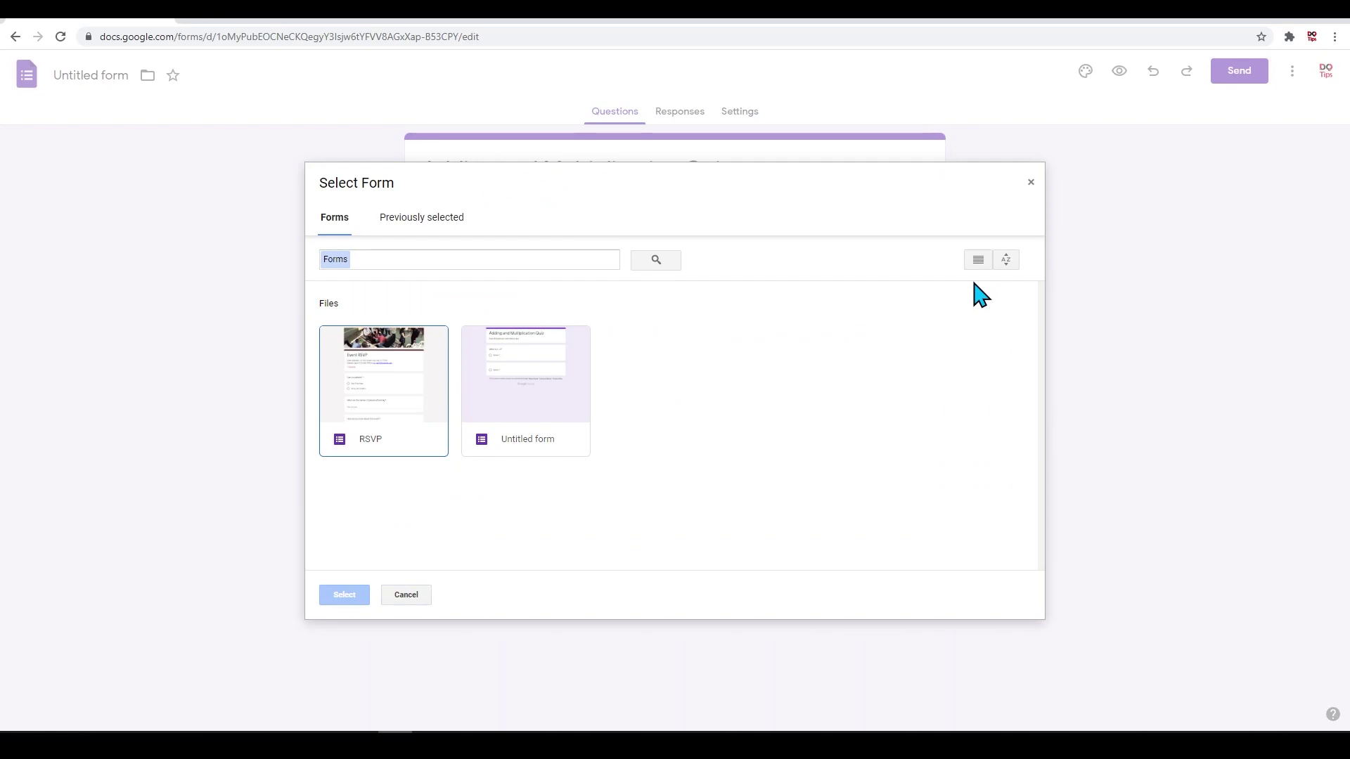
left_click(384, 402)
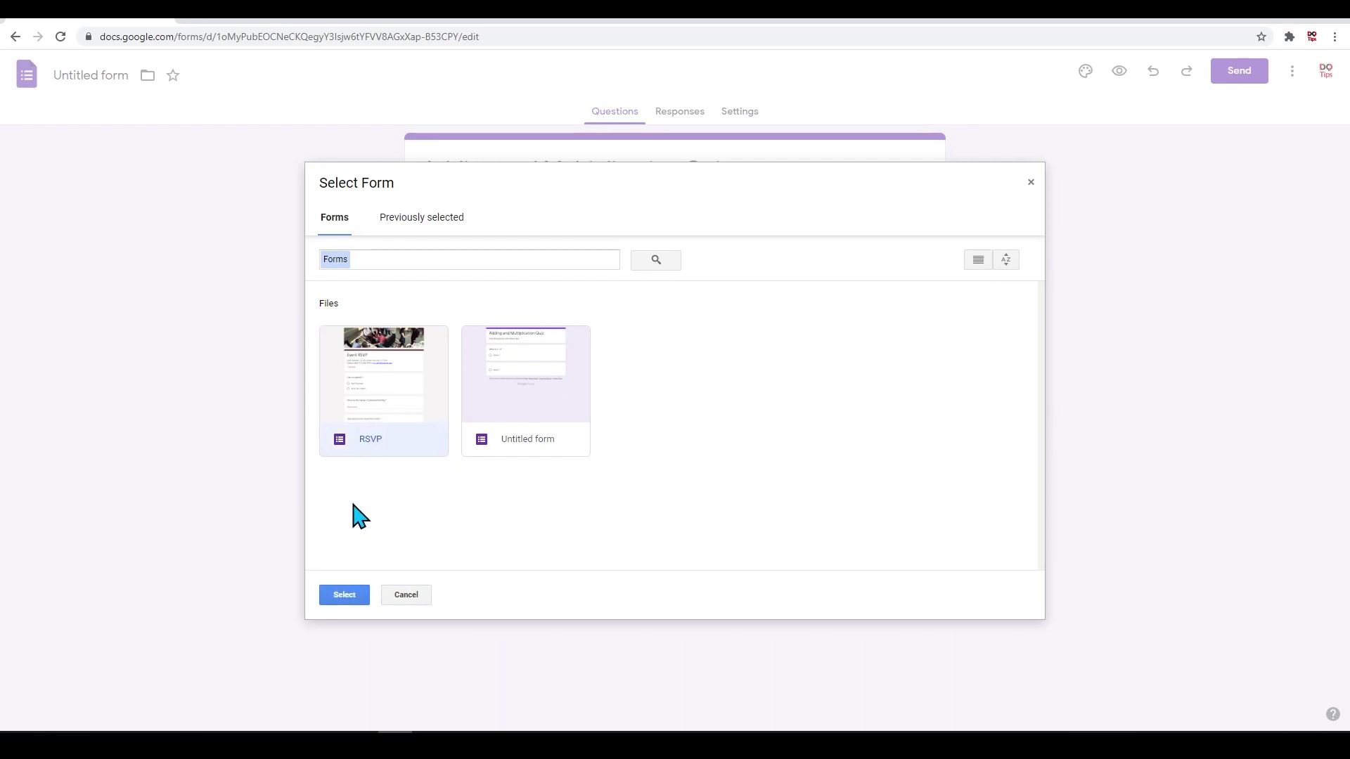
left_click(345, 596)
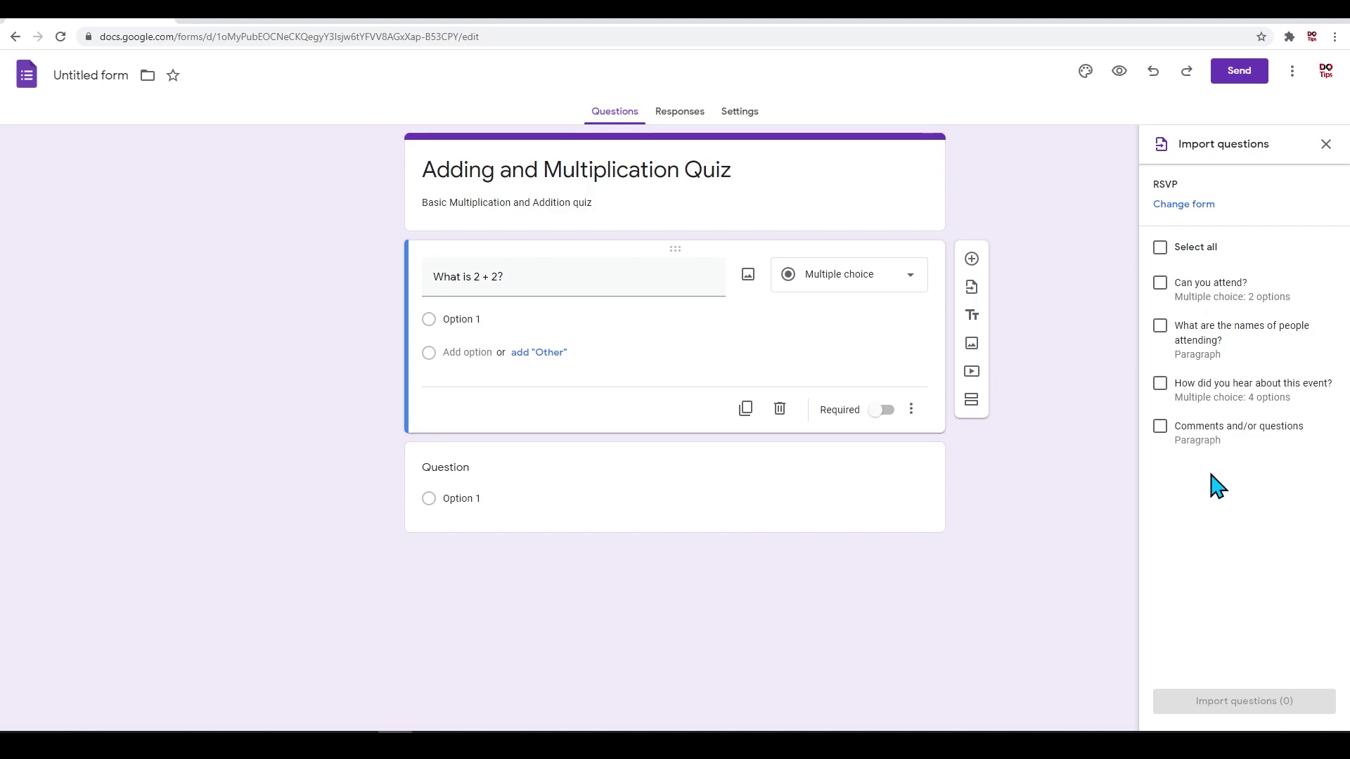
left_click(1160, 283)
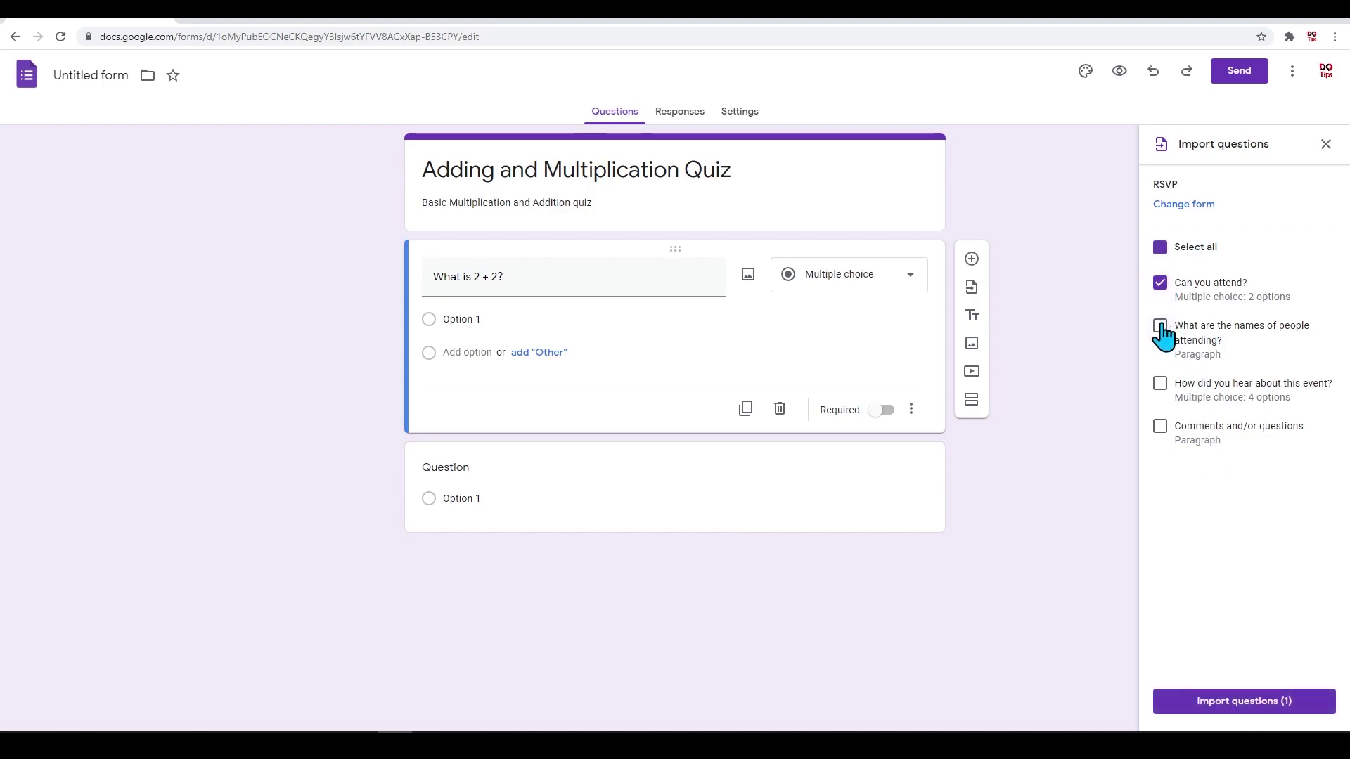
left_click(1161, 327)
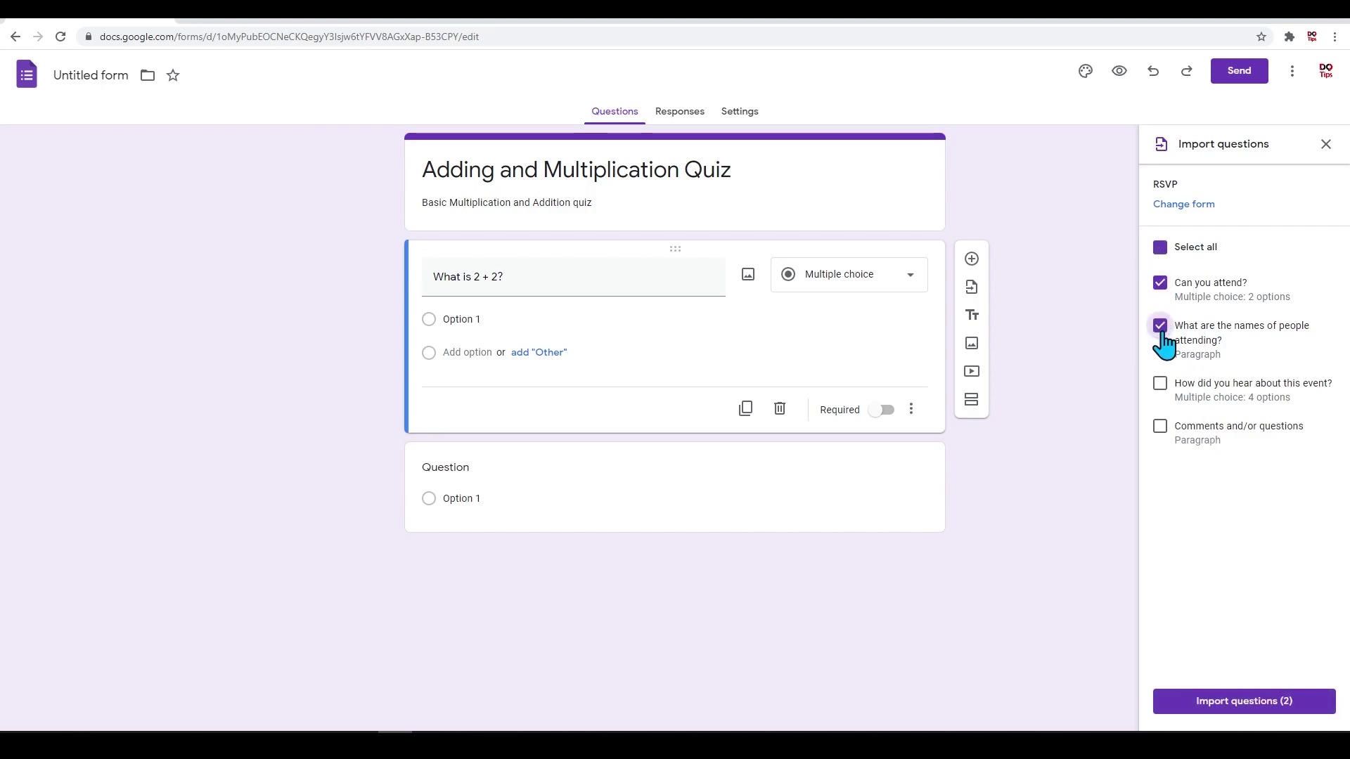
left_click(1233, 707)
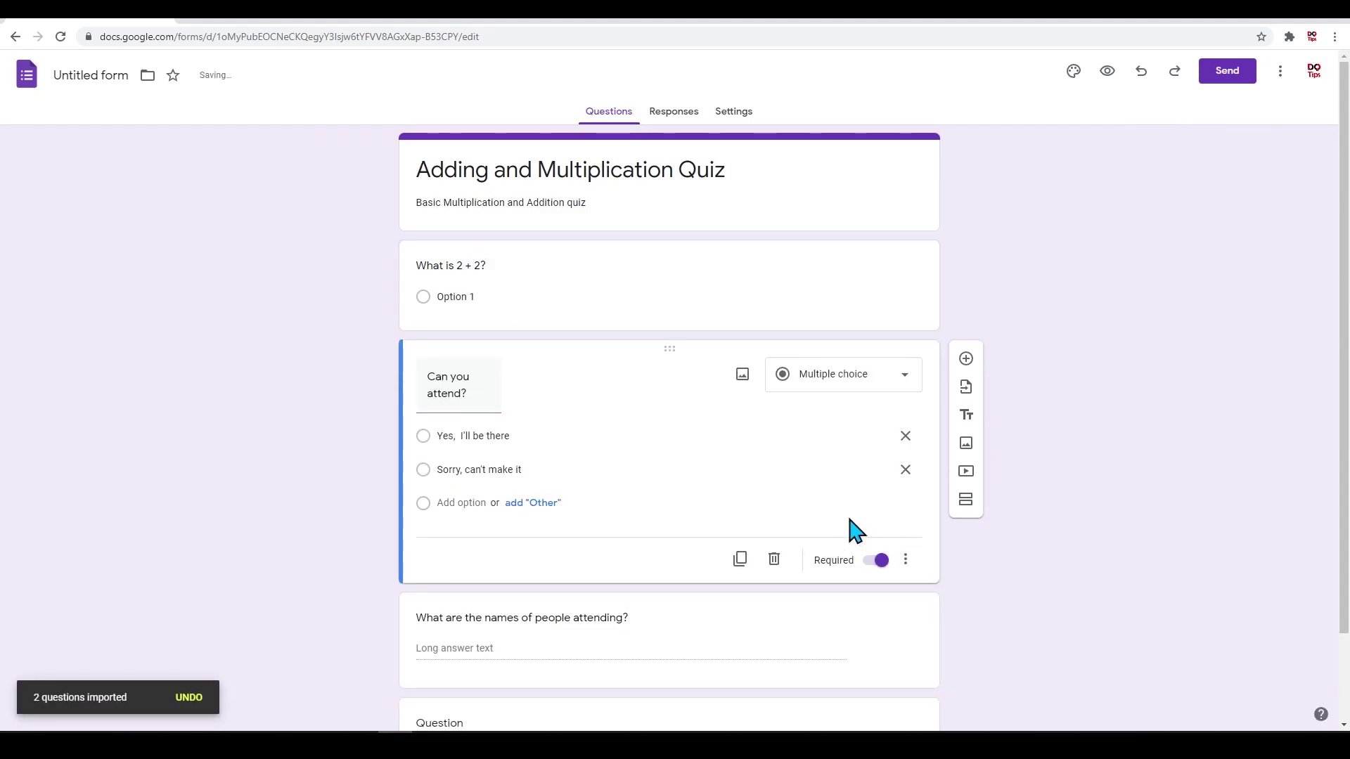
scroll(721, 436, "down", 2)
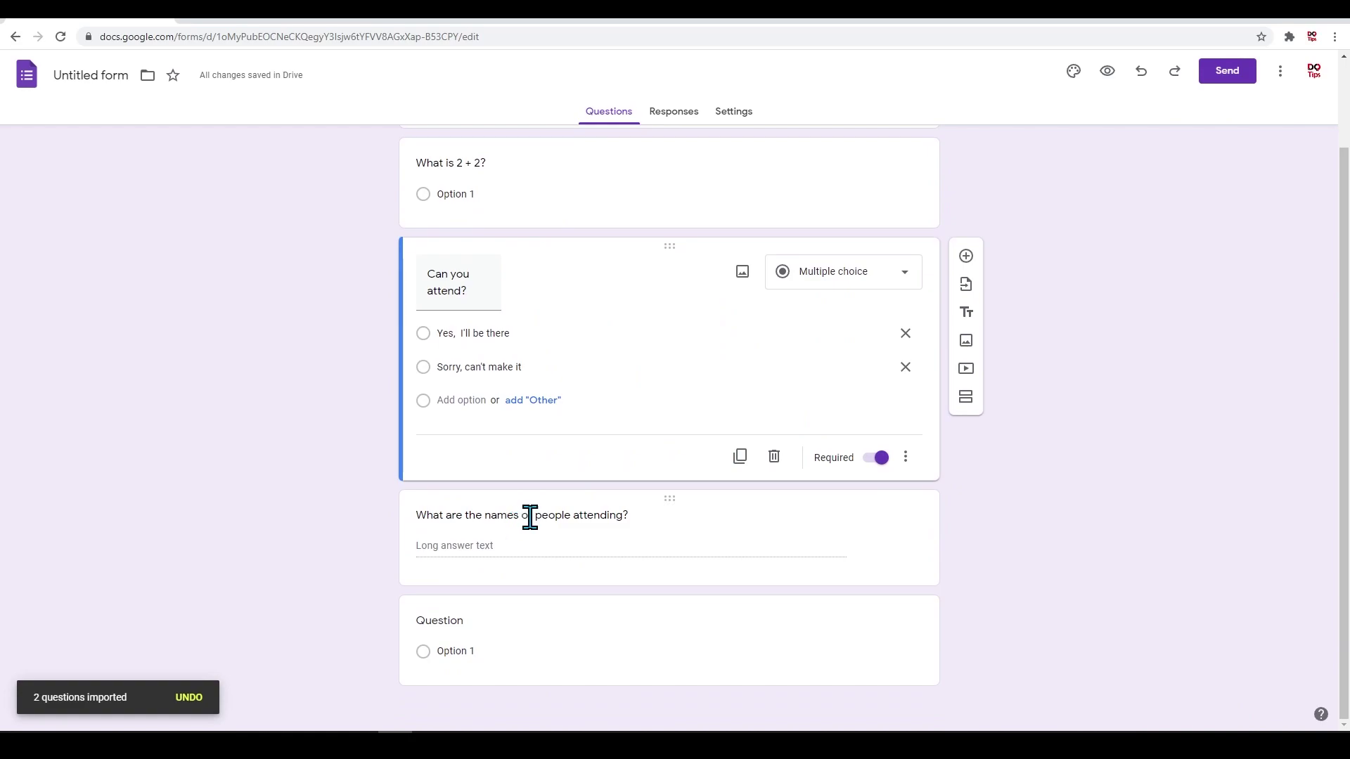
key("ctrl+z")
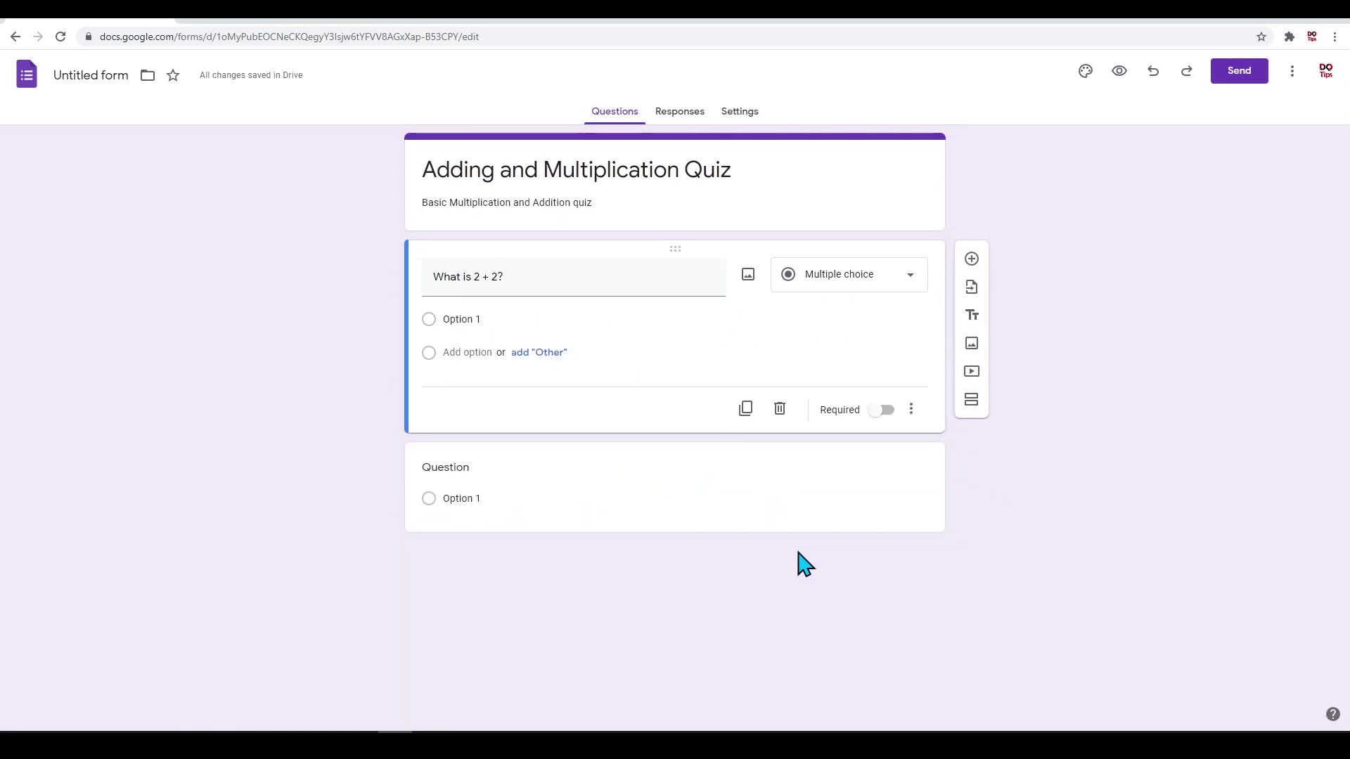
key("ctrl+y")
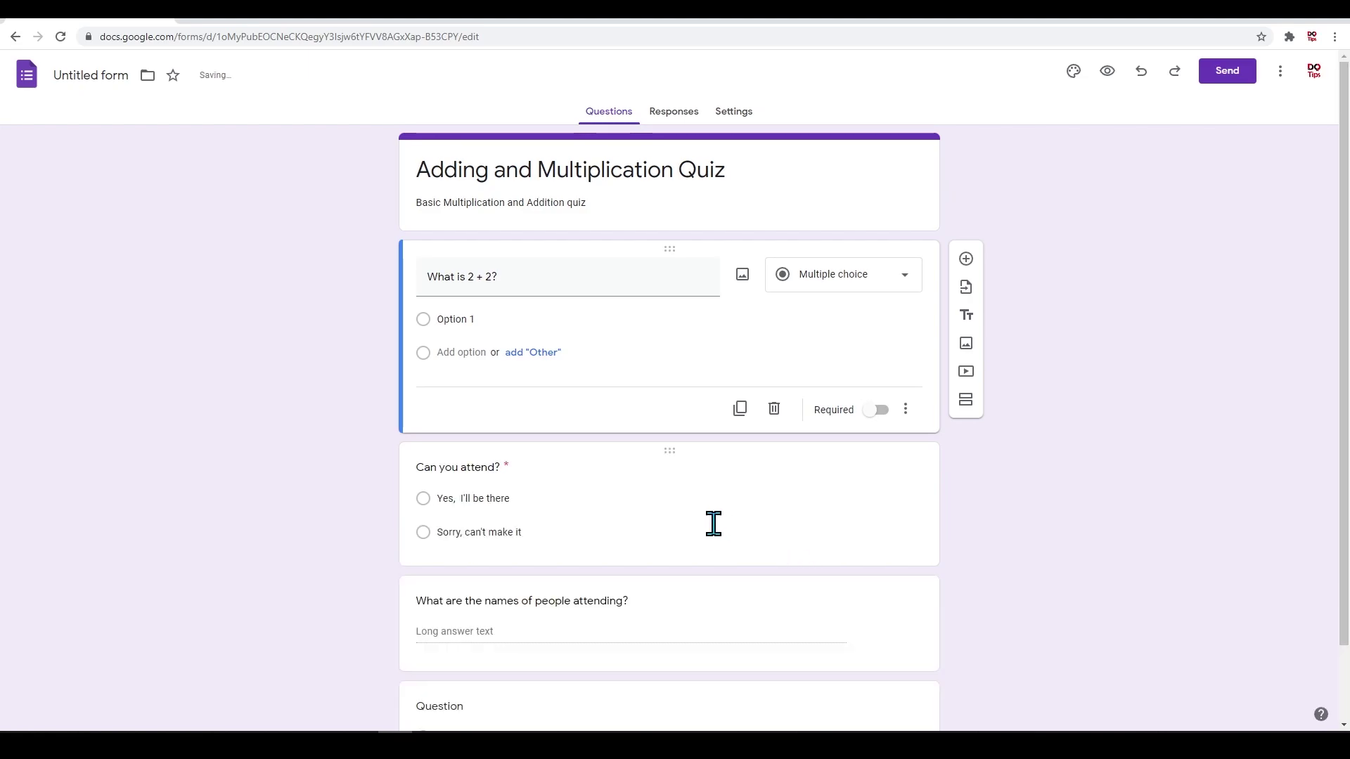
scroll(703, 435, "down", 1)
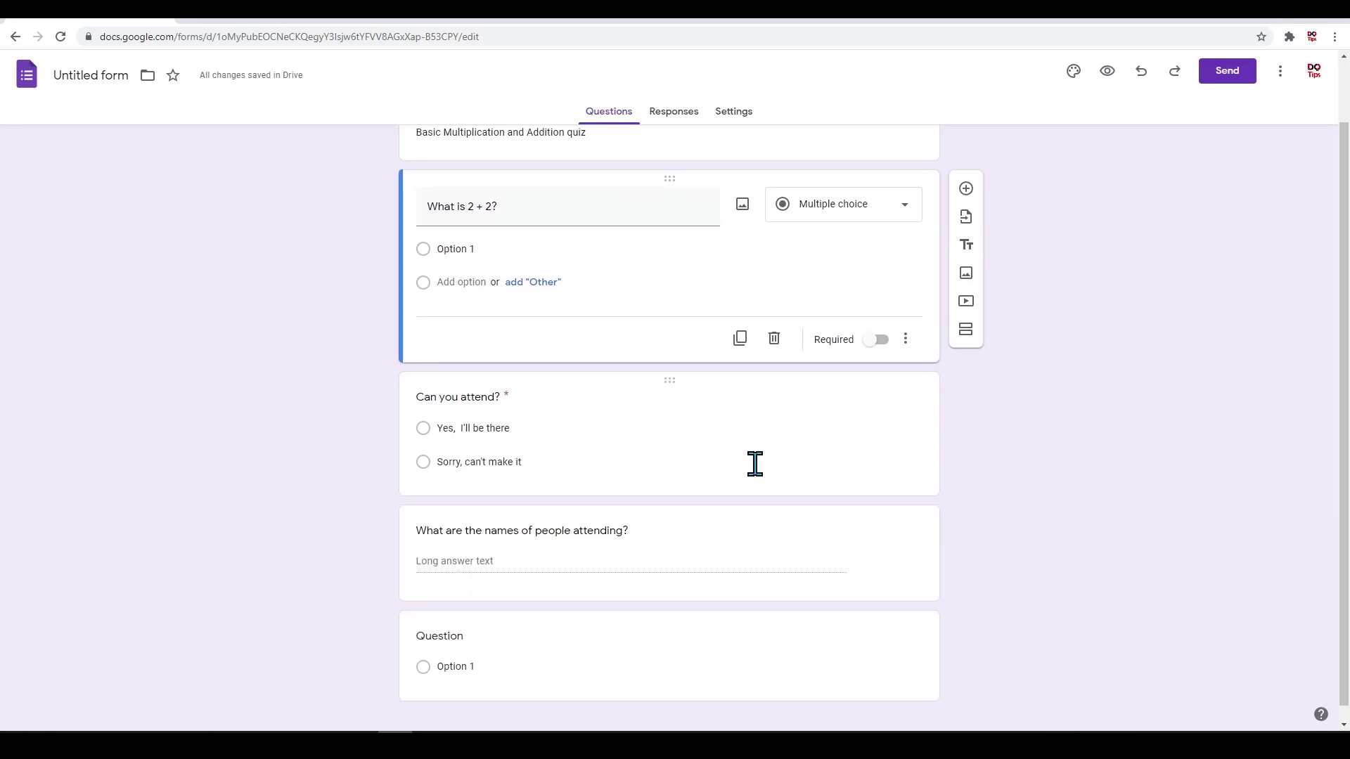
Step: Undo the RSVP question import and add an untitled title section
key("ctrl+z")
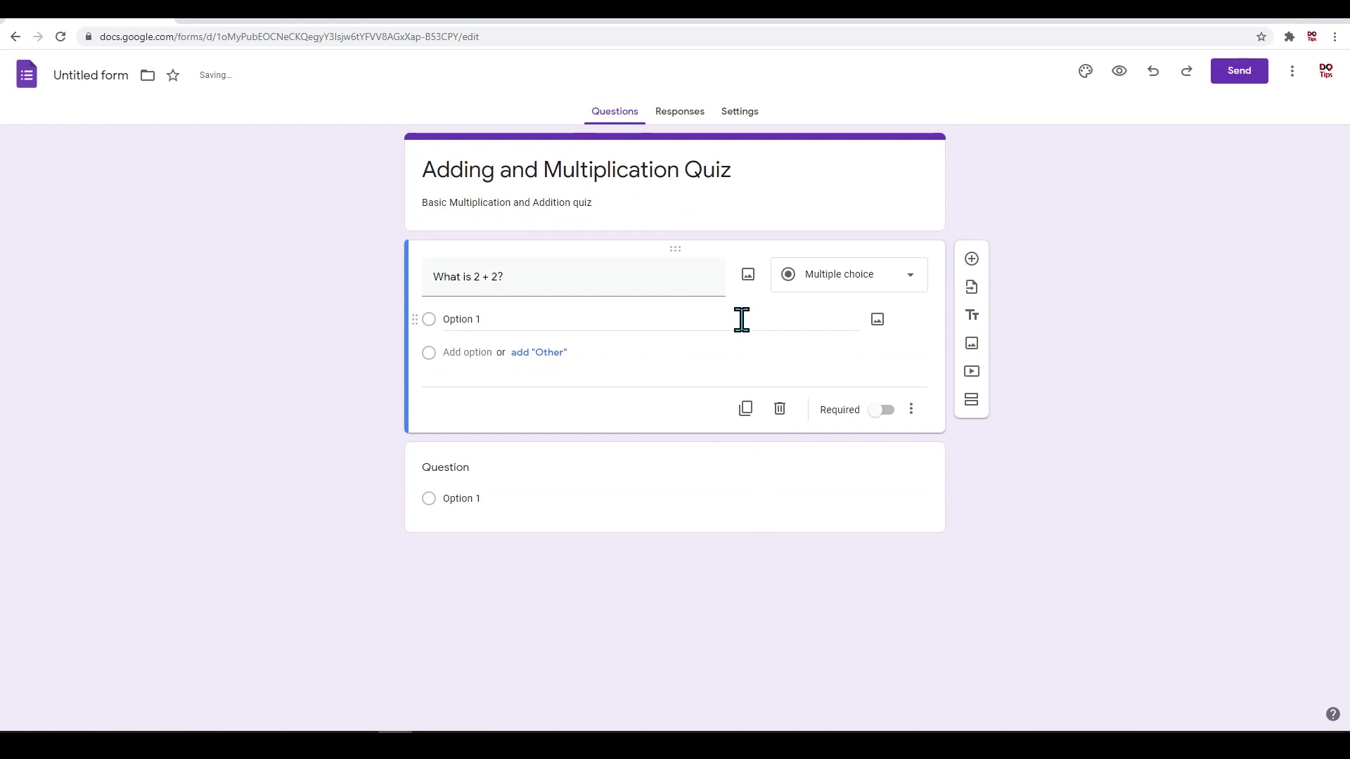
left_click(975, 327)
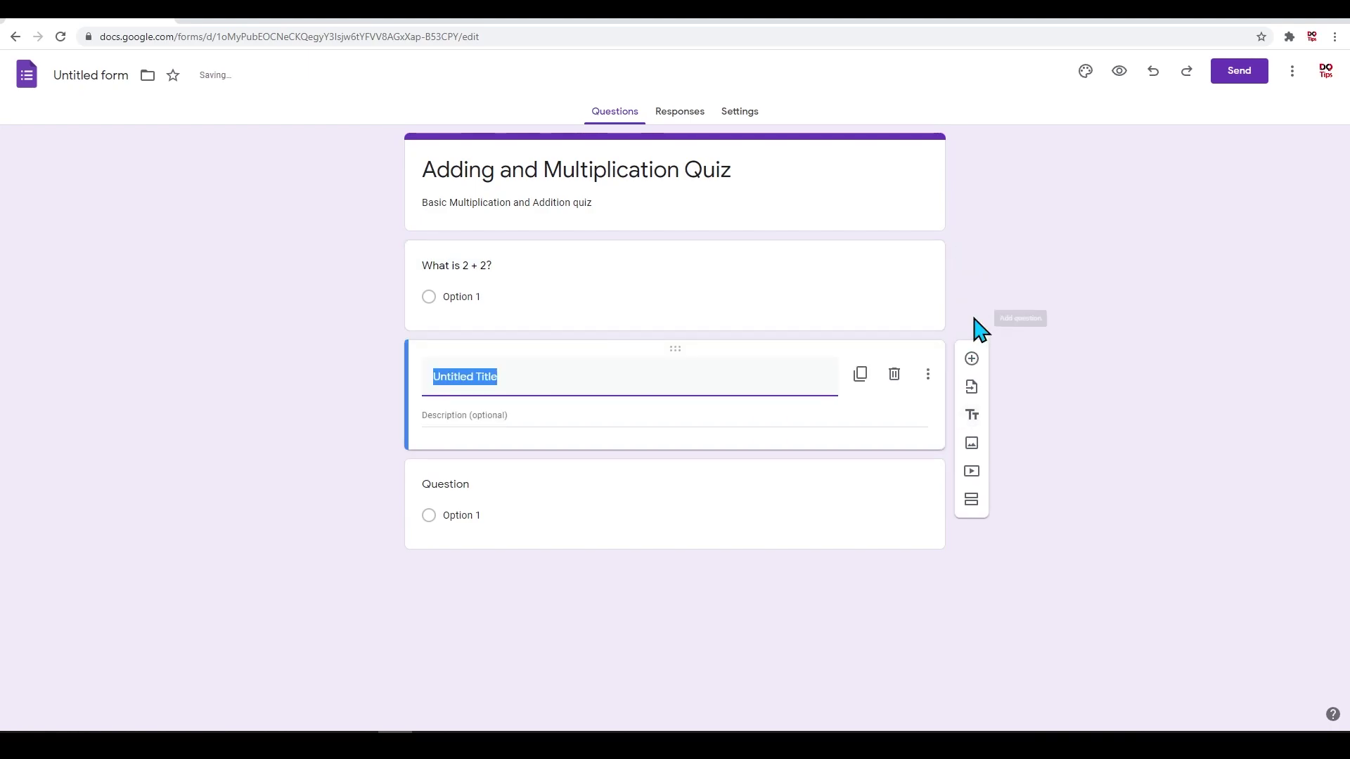
left_click(871, 298)
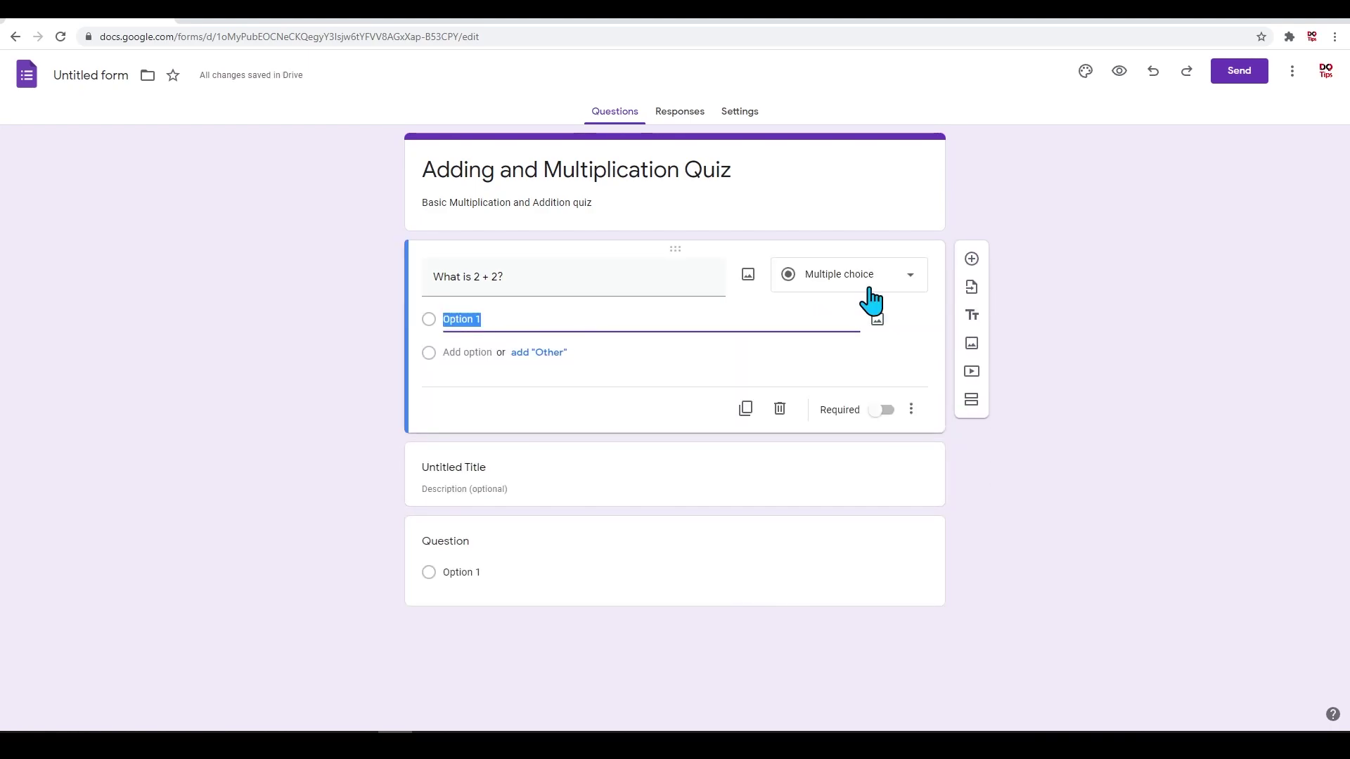
Step: Insert a green chalkboard maths picture found by image-searching 'math test'
left_click(972, 346)
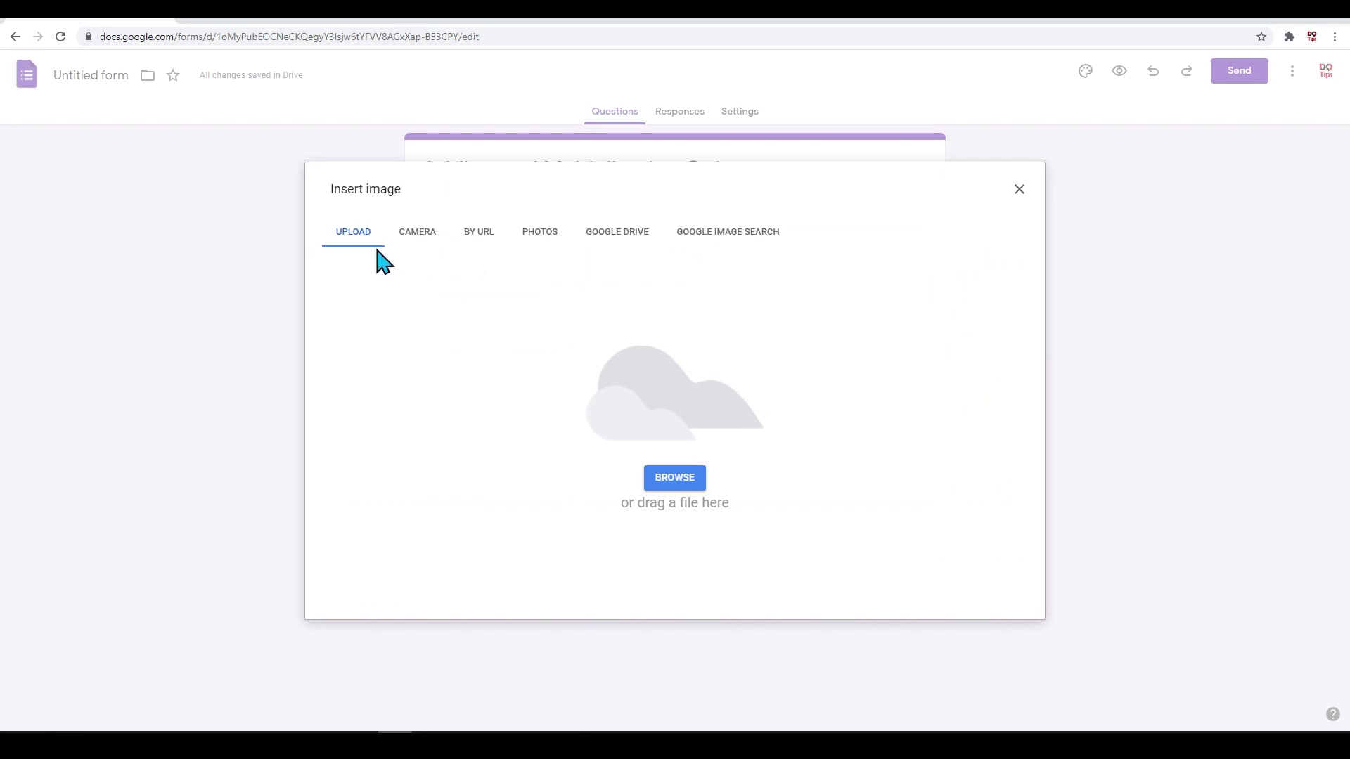
left_click(631, 235)
left_click(737, 239)
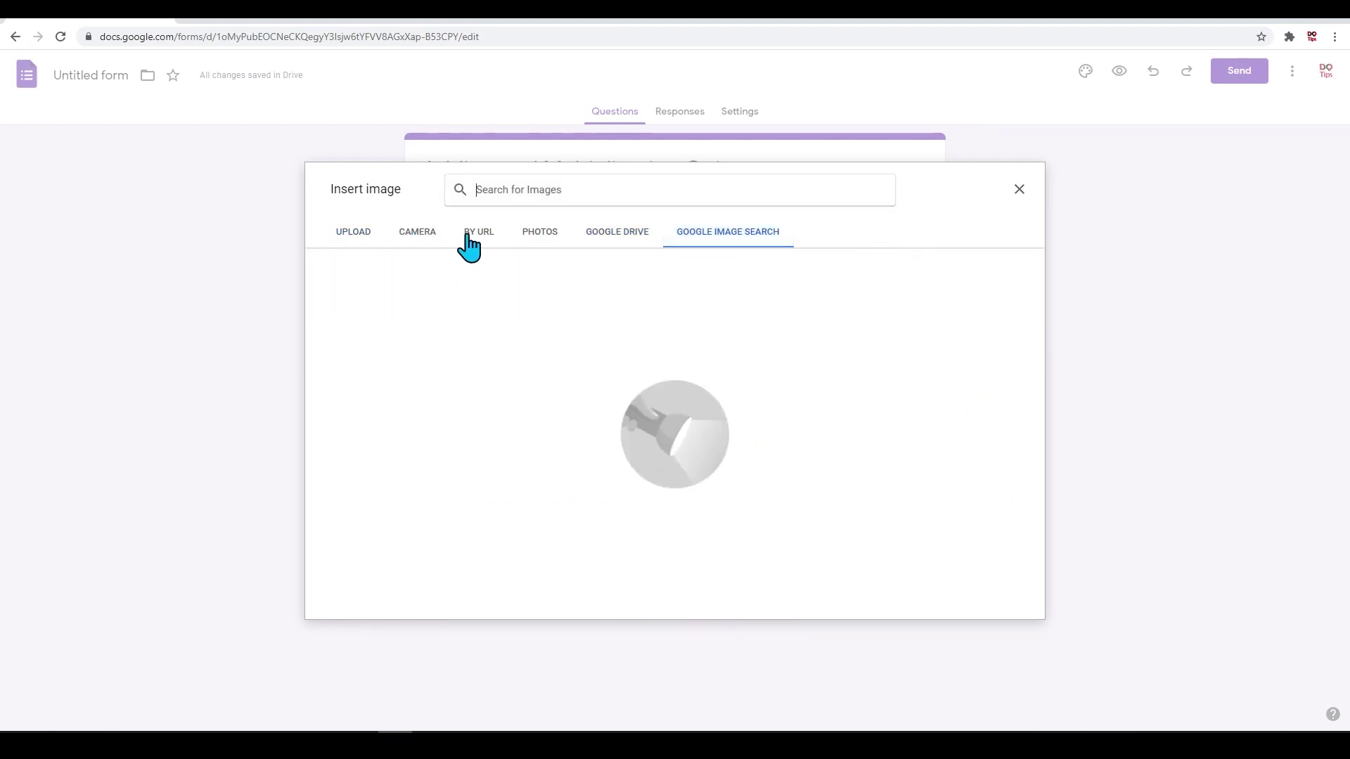
left_click(1019, 189)
left_click(972, 344)
type("math test")
key("Return")
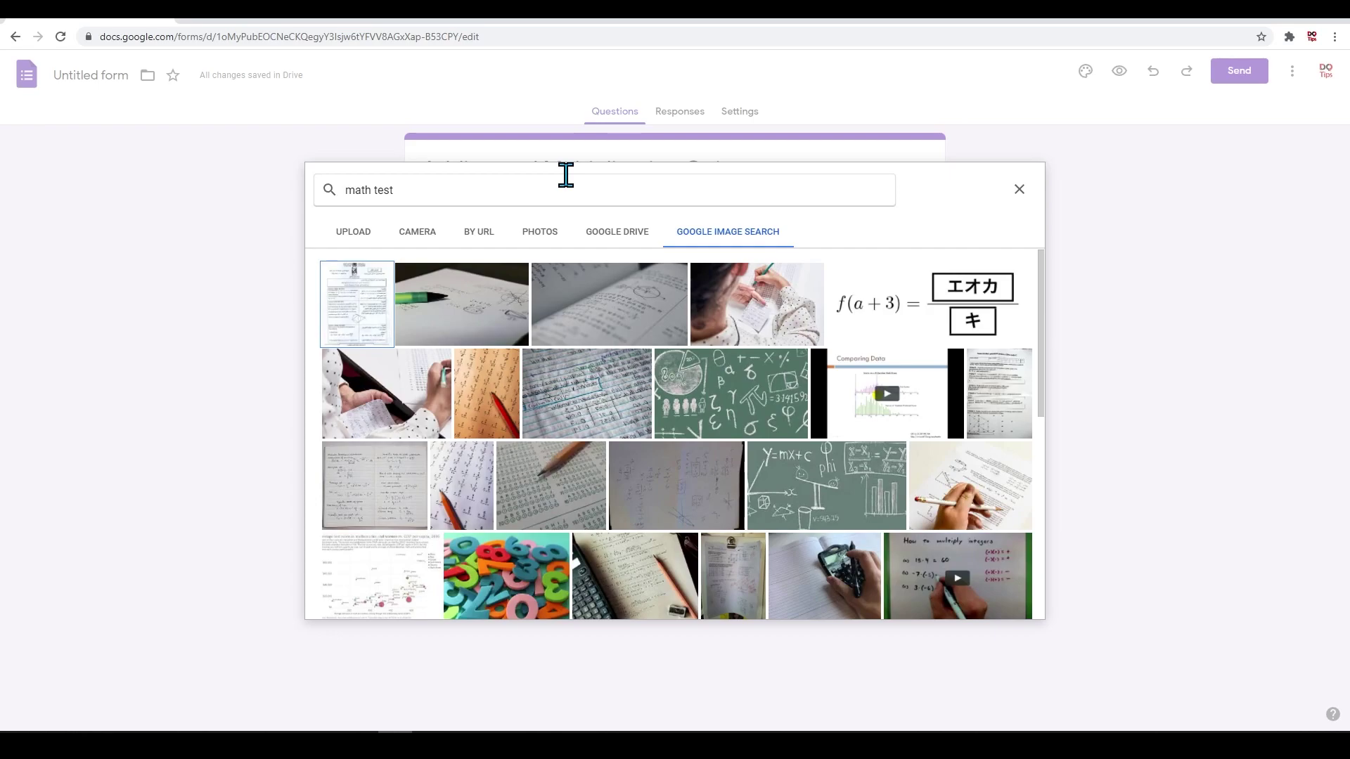
left_click(732, 399)
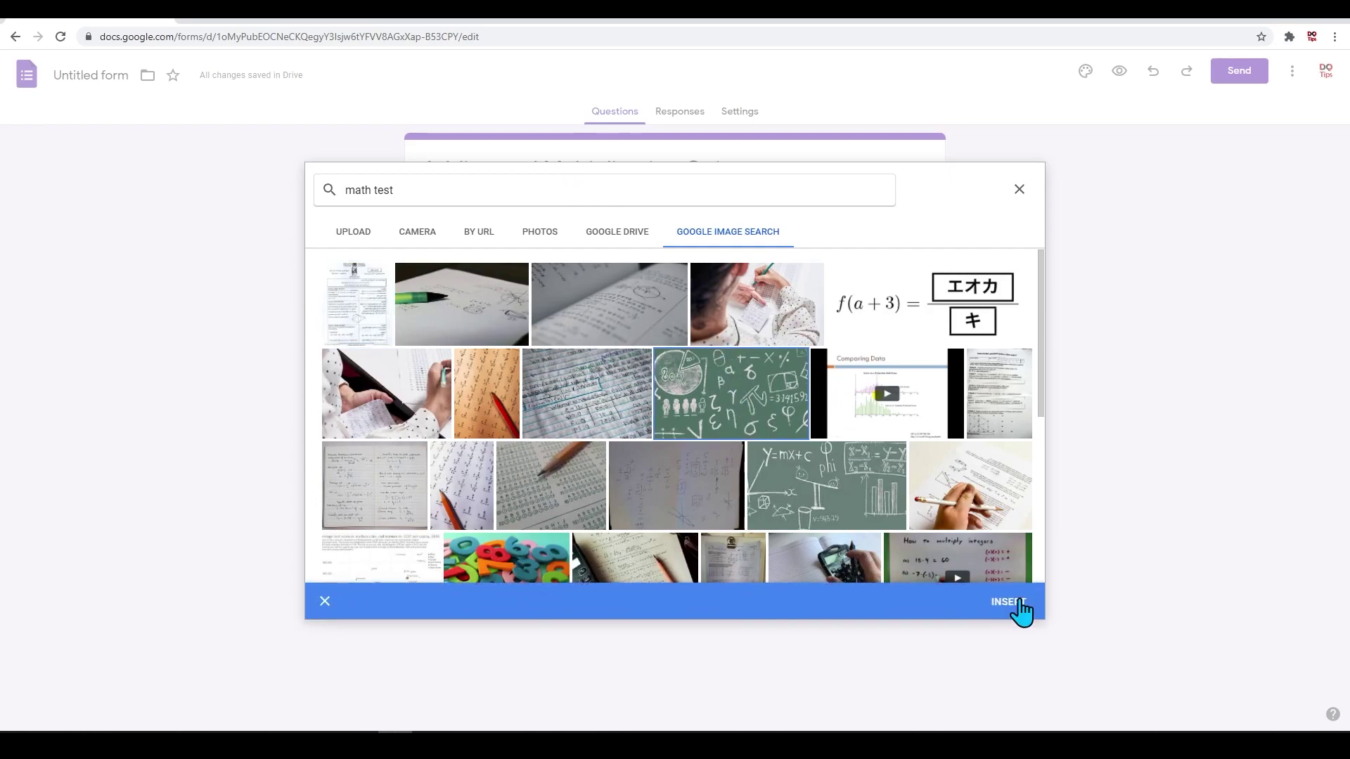
left_click(1017, 603)
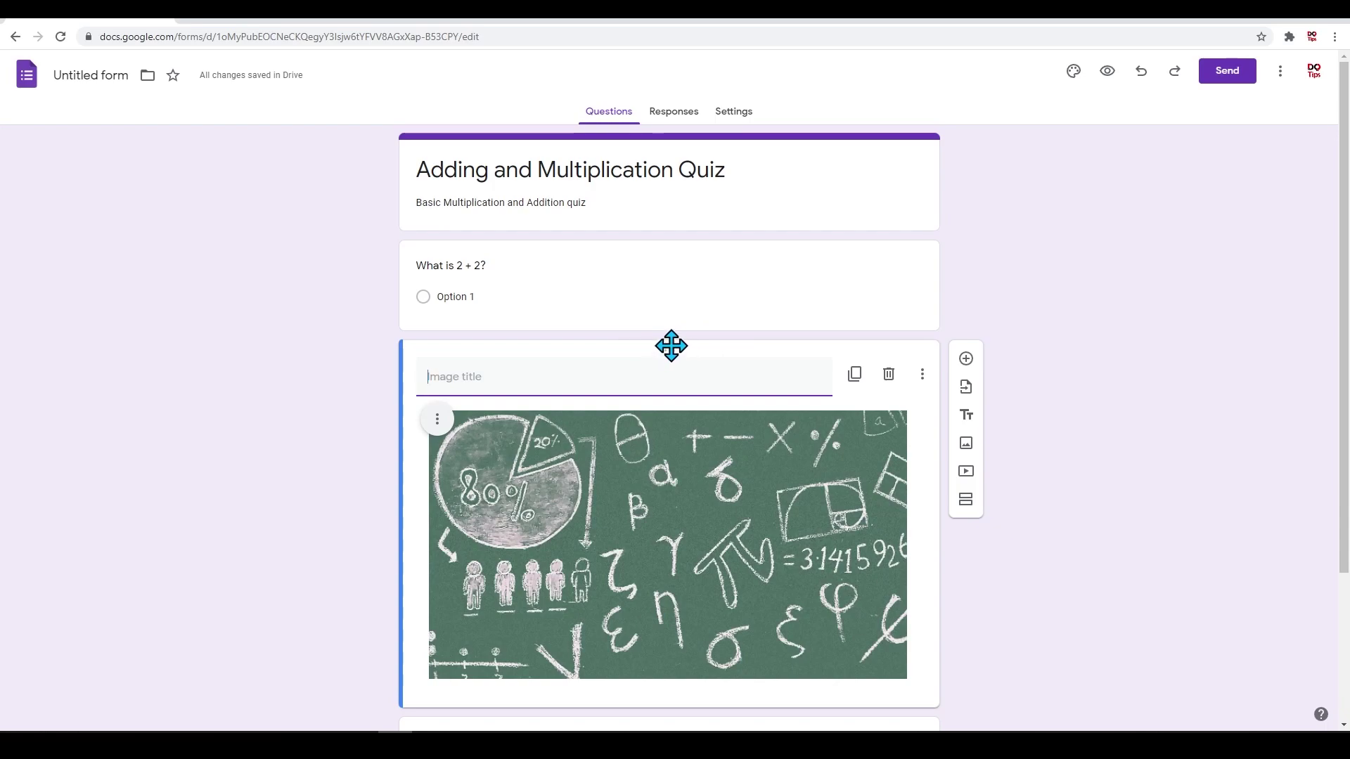
left_click_drag(669, 340, 675, 212)
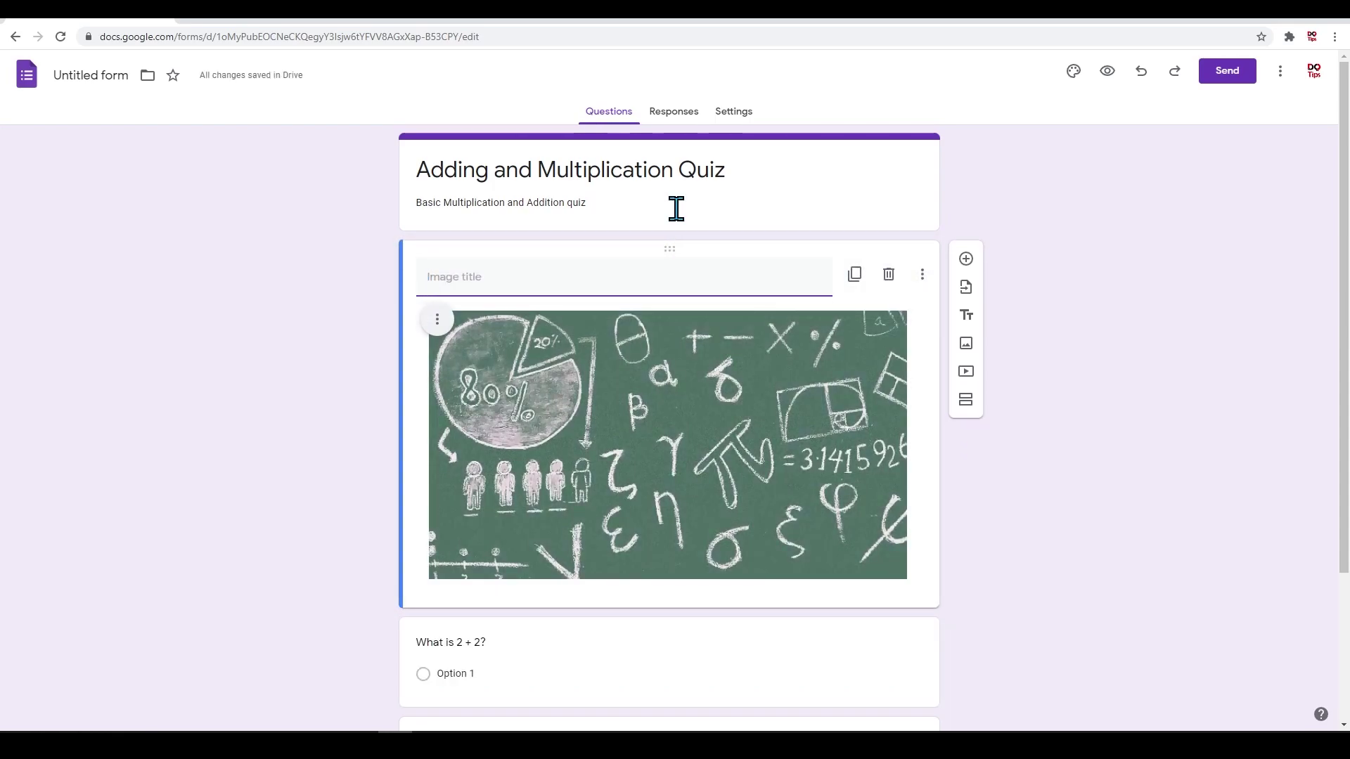
scroll(677, 209, "down", 3)
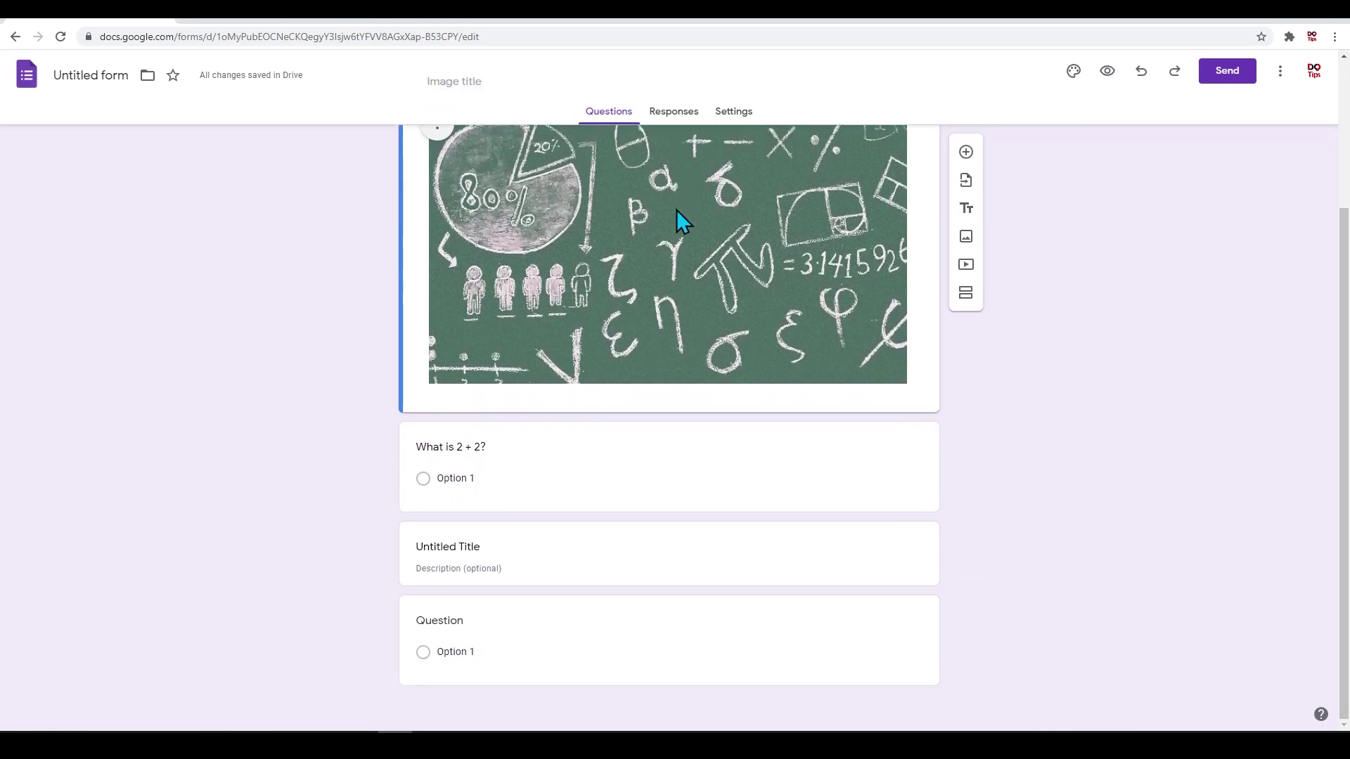
scroll(676, 210, "up", 3)
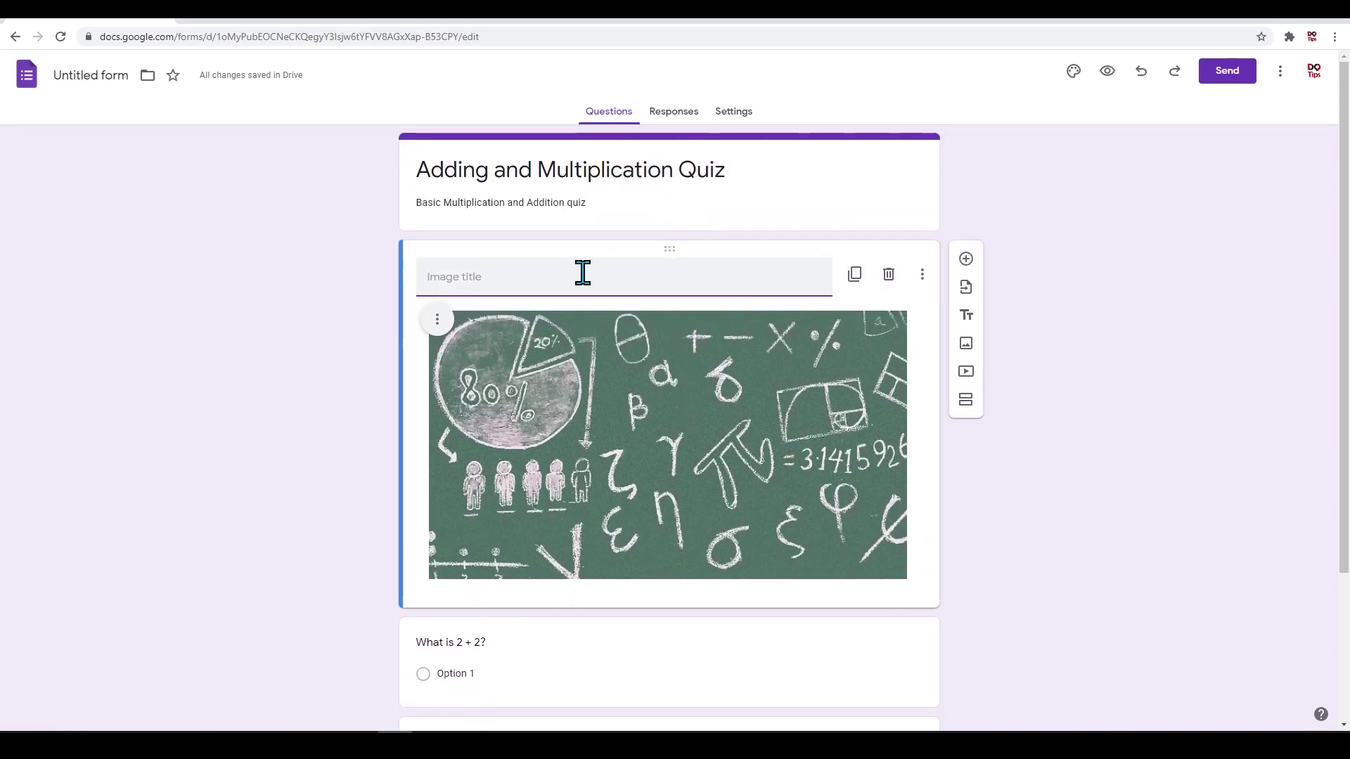
type("mage")
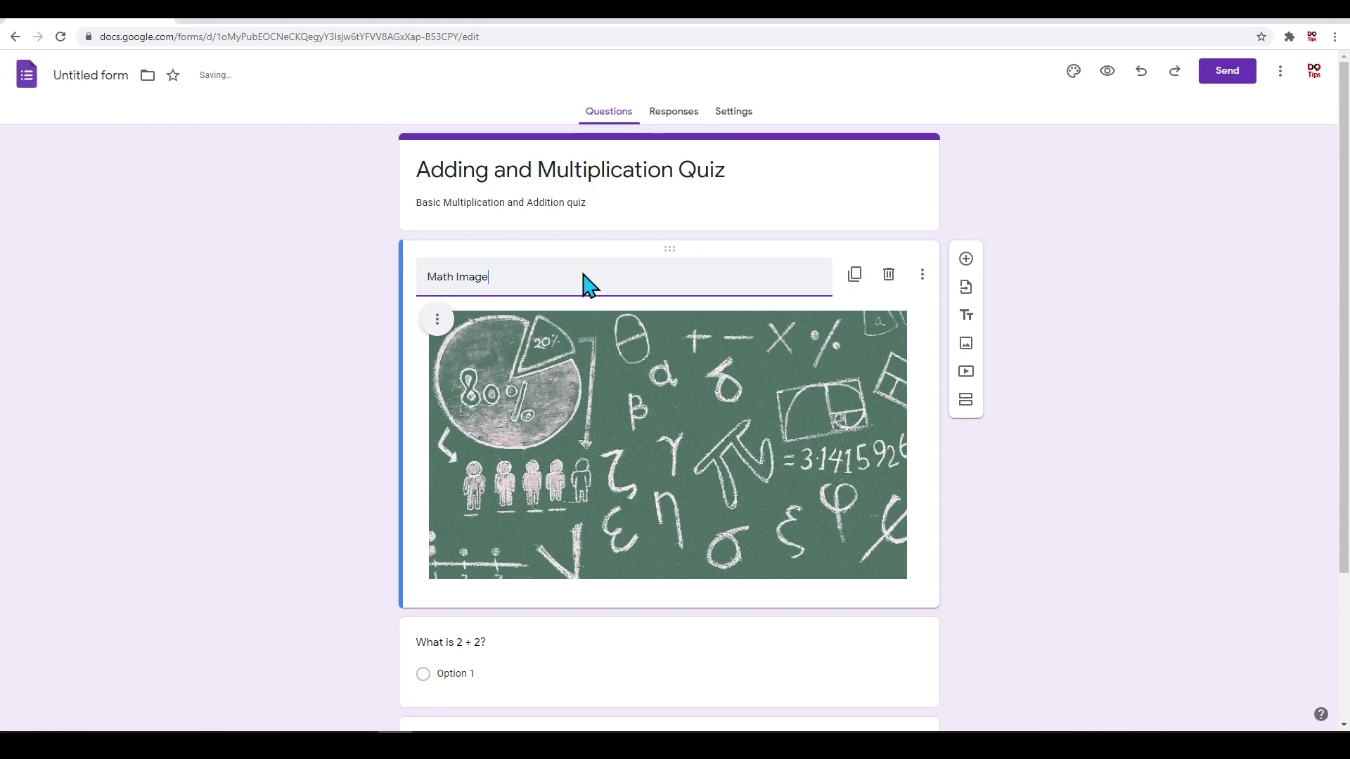
left_click(1049, 461)
left_click(966, 371)
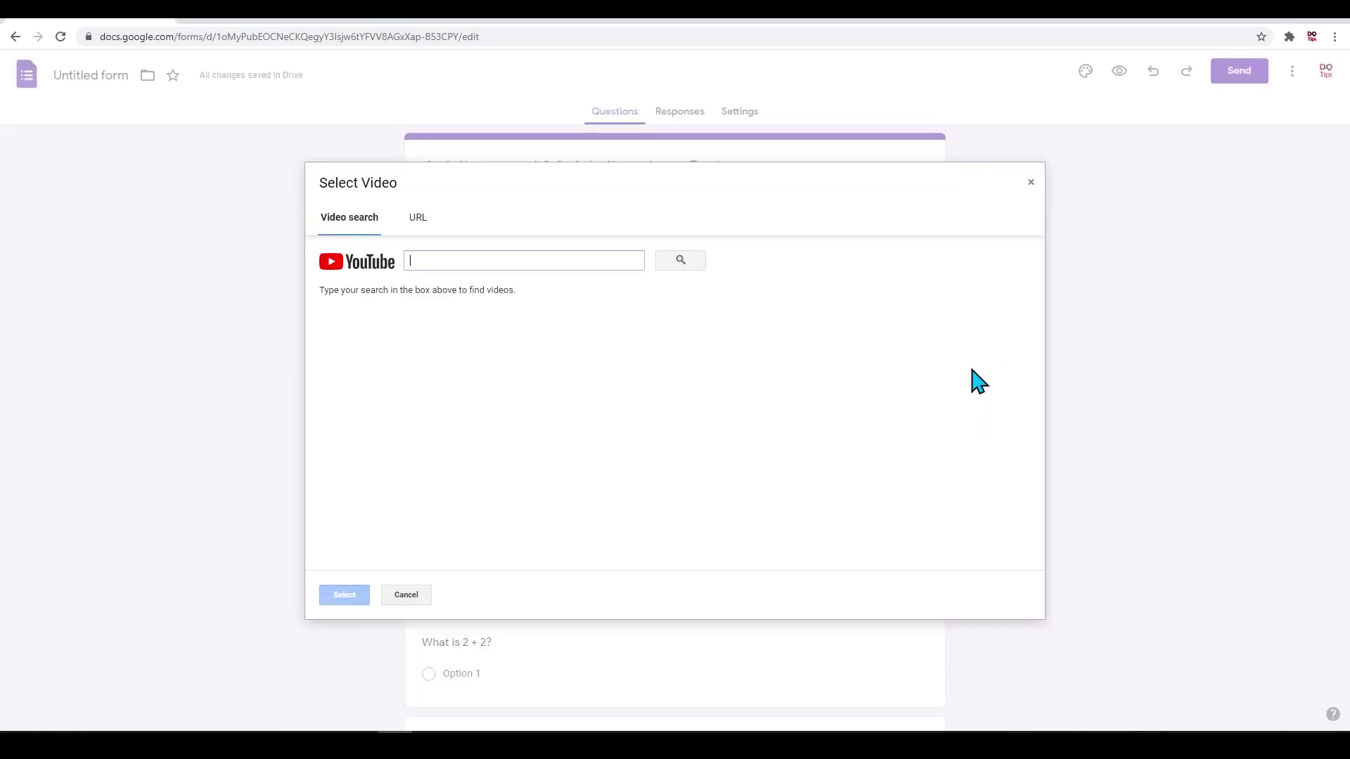
left_click(451, 263)
left_click(418, 218)
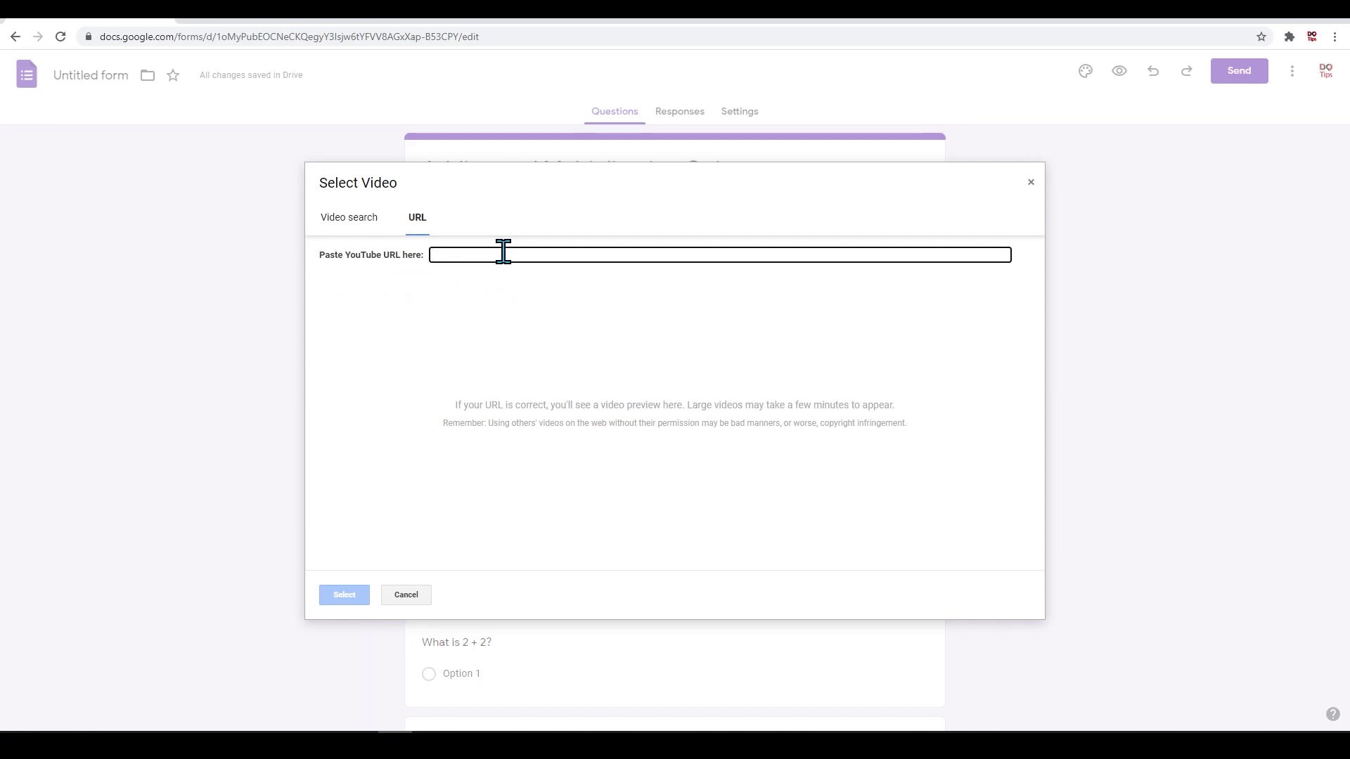
left_click(1031, 182)
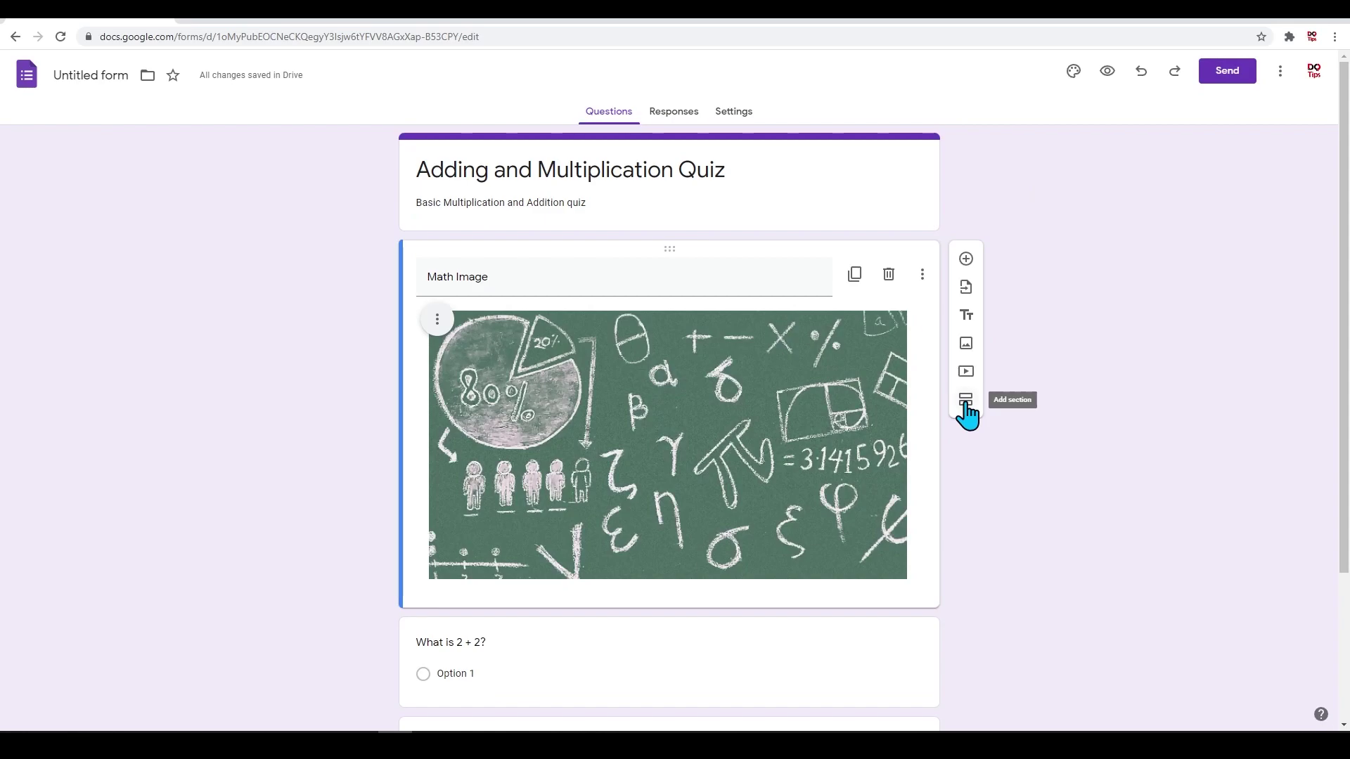
left_click(965, 401)
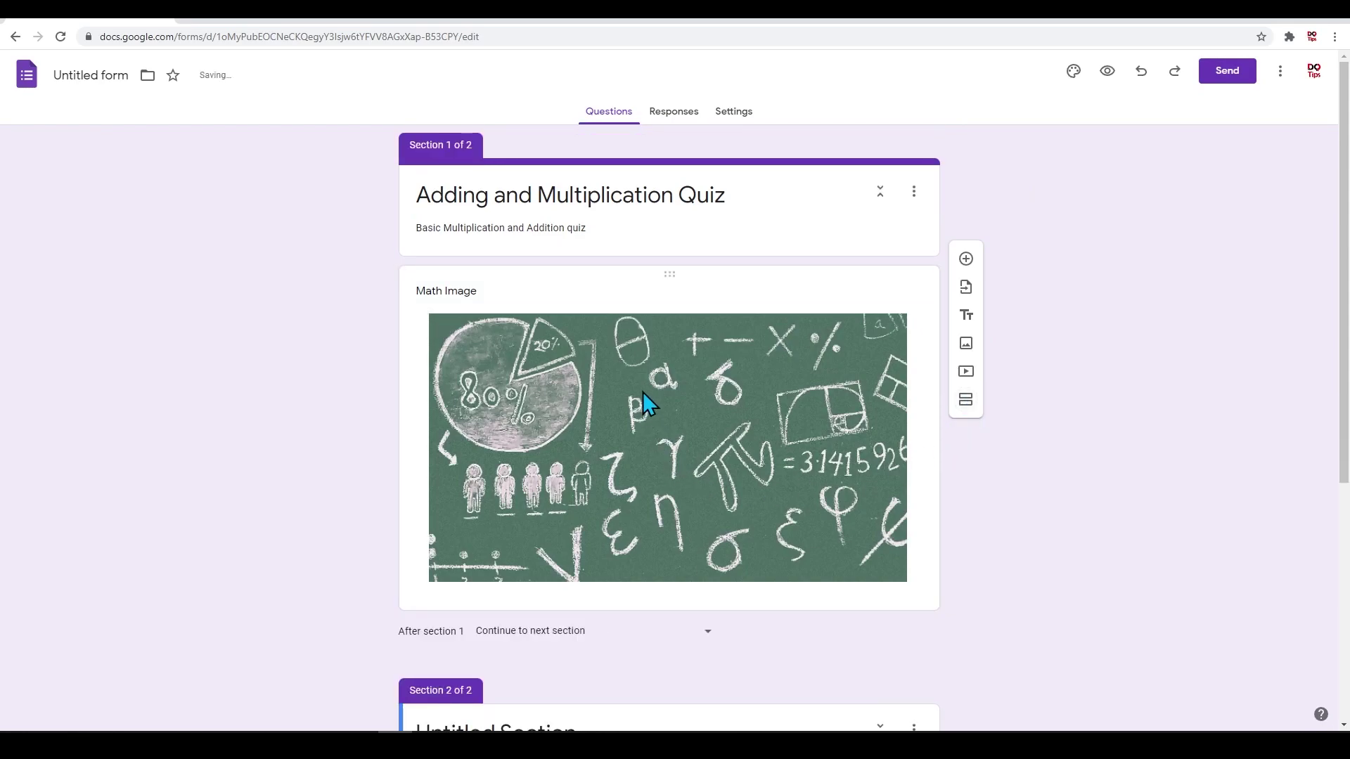
left_click(570, 351)
left_click_drag(570, 352, 413, 341)
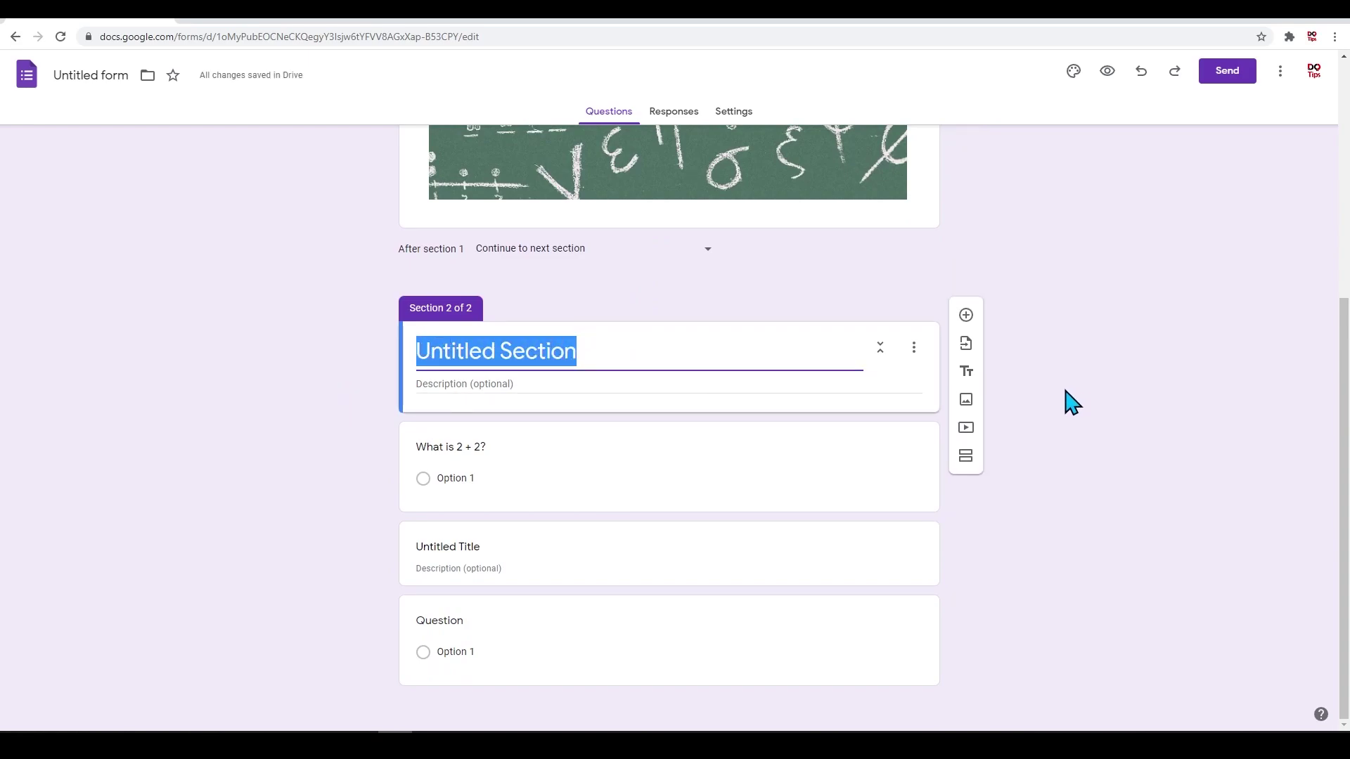
key("ctrl+z")
scroll(1006, 476, "up", 3)
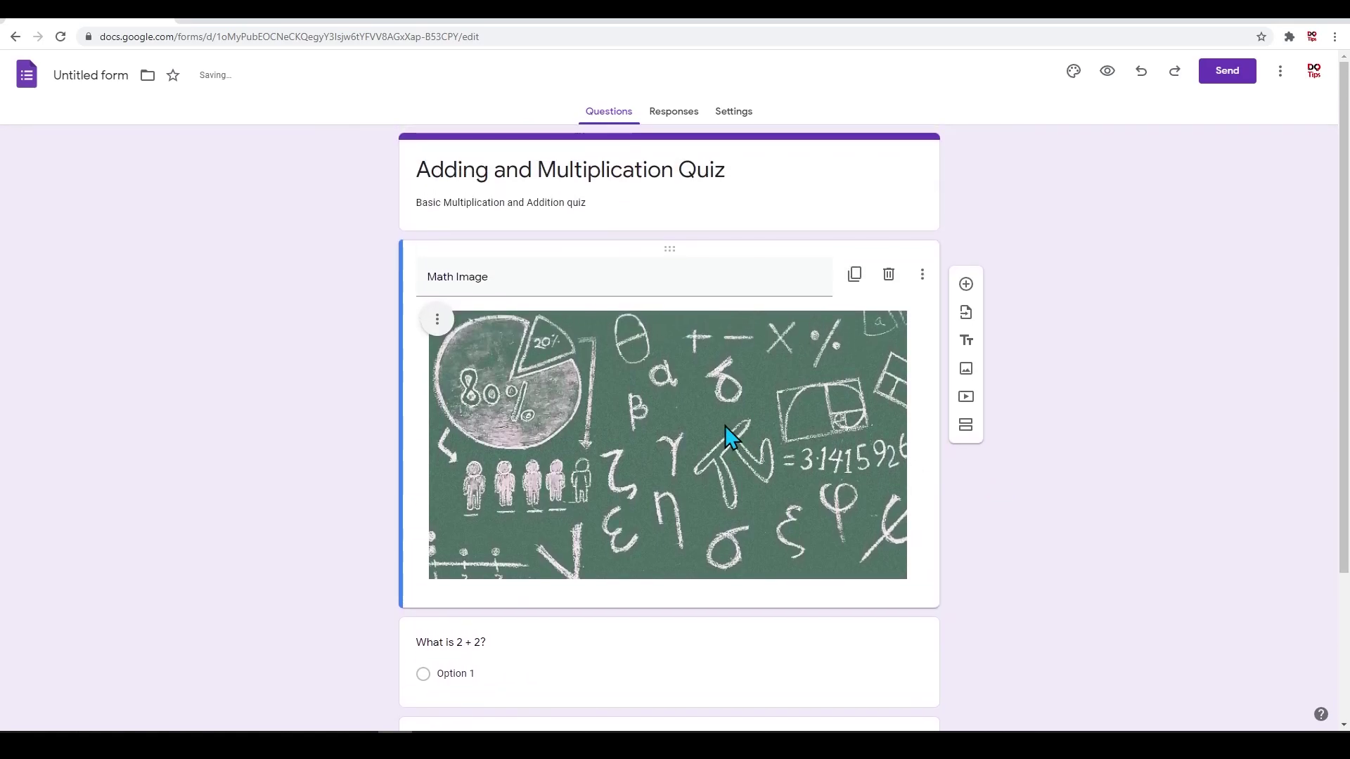
scroll(727, 436, "down", 2)
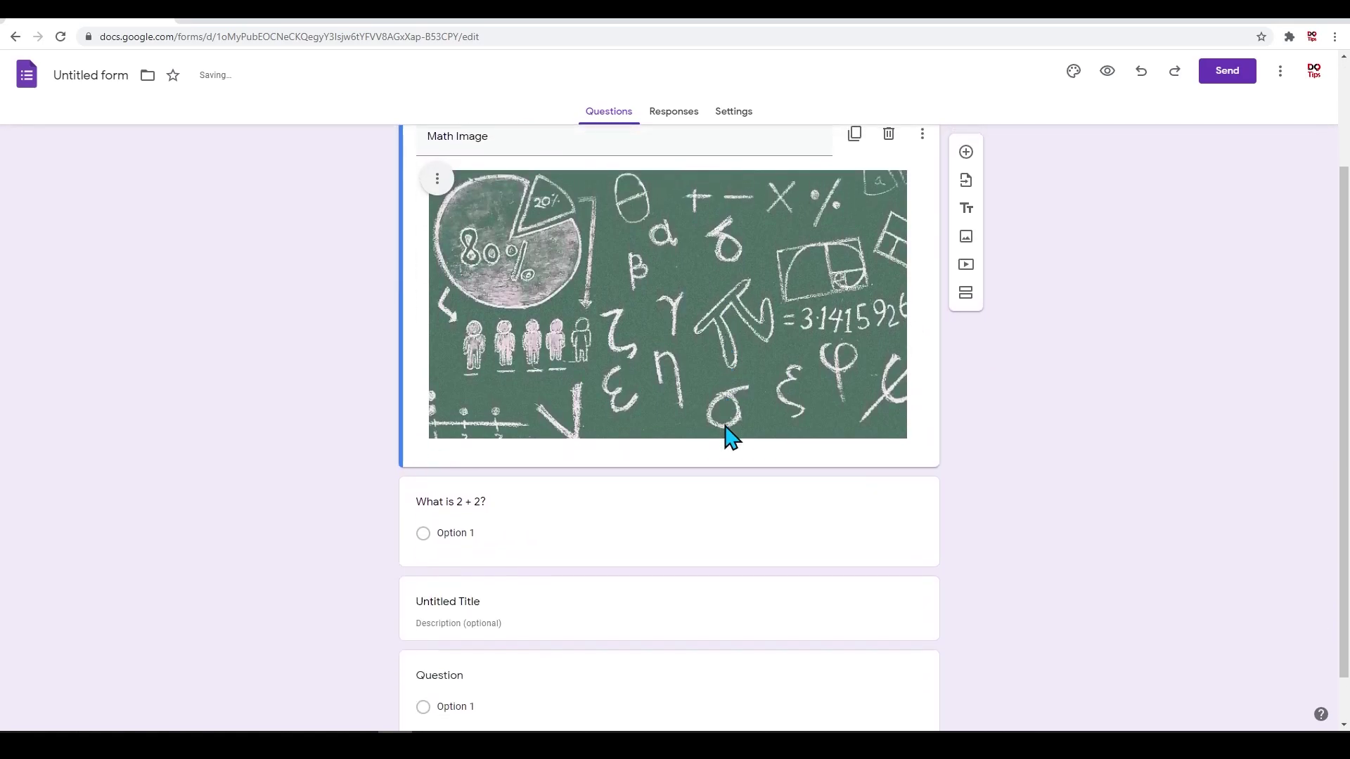
Step: Delete the empty Untitled Title block
left_click(668, 588)
left_click(889, 588)
scroll(808, 548, "up", 2)
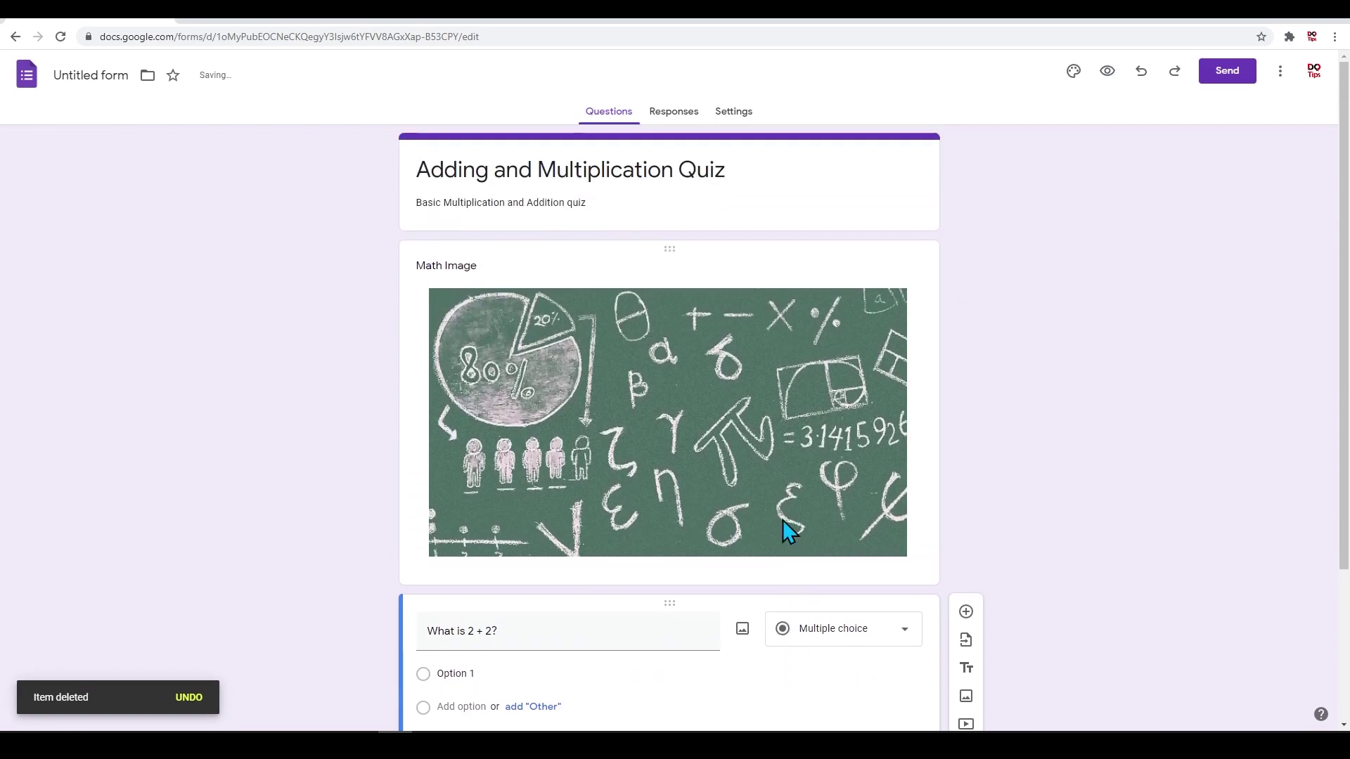
scroll(809, 450, "down", 3)
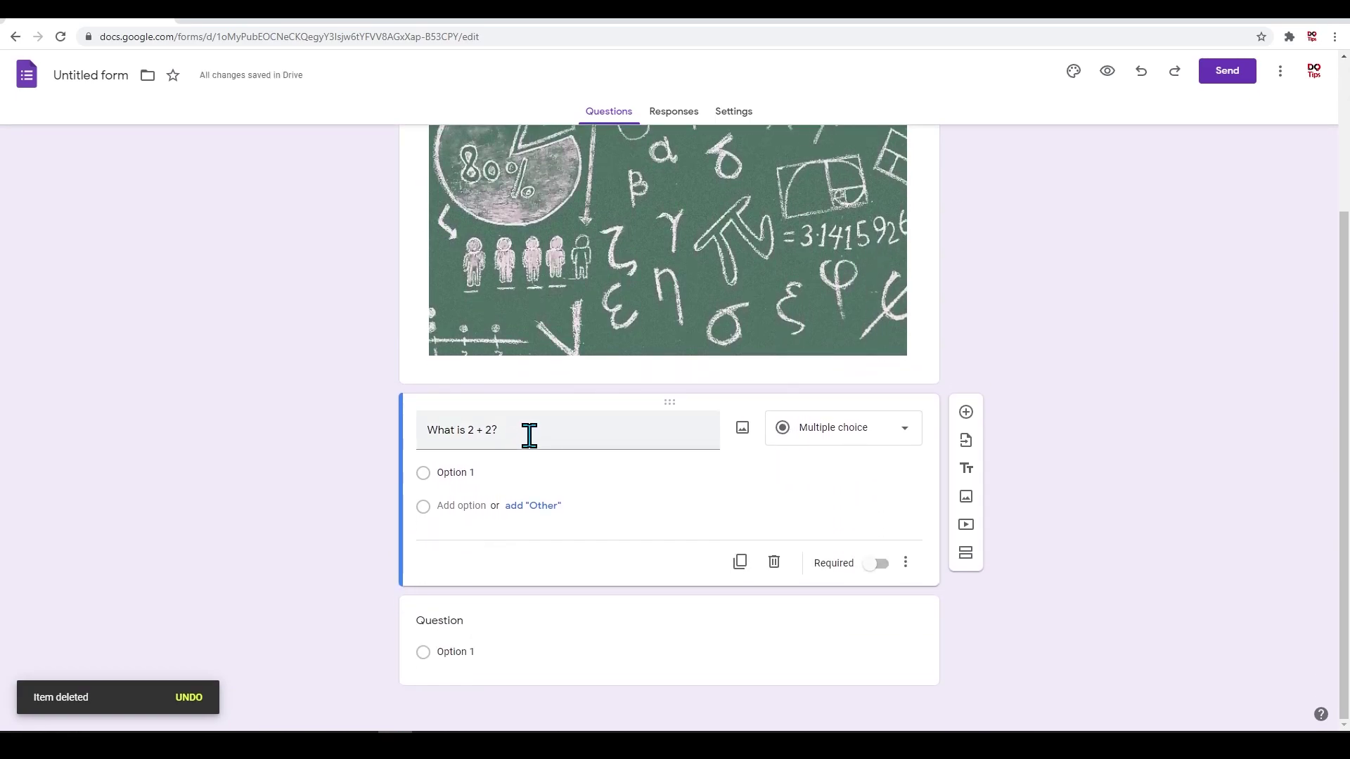
Step: Give 'What is 2 + 2?' the answer choices 3, 6, 4 and 5
left_click(468, 473)
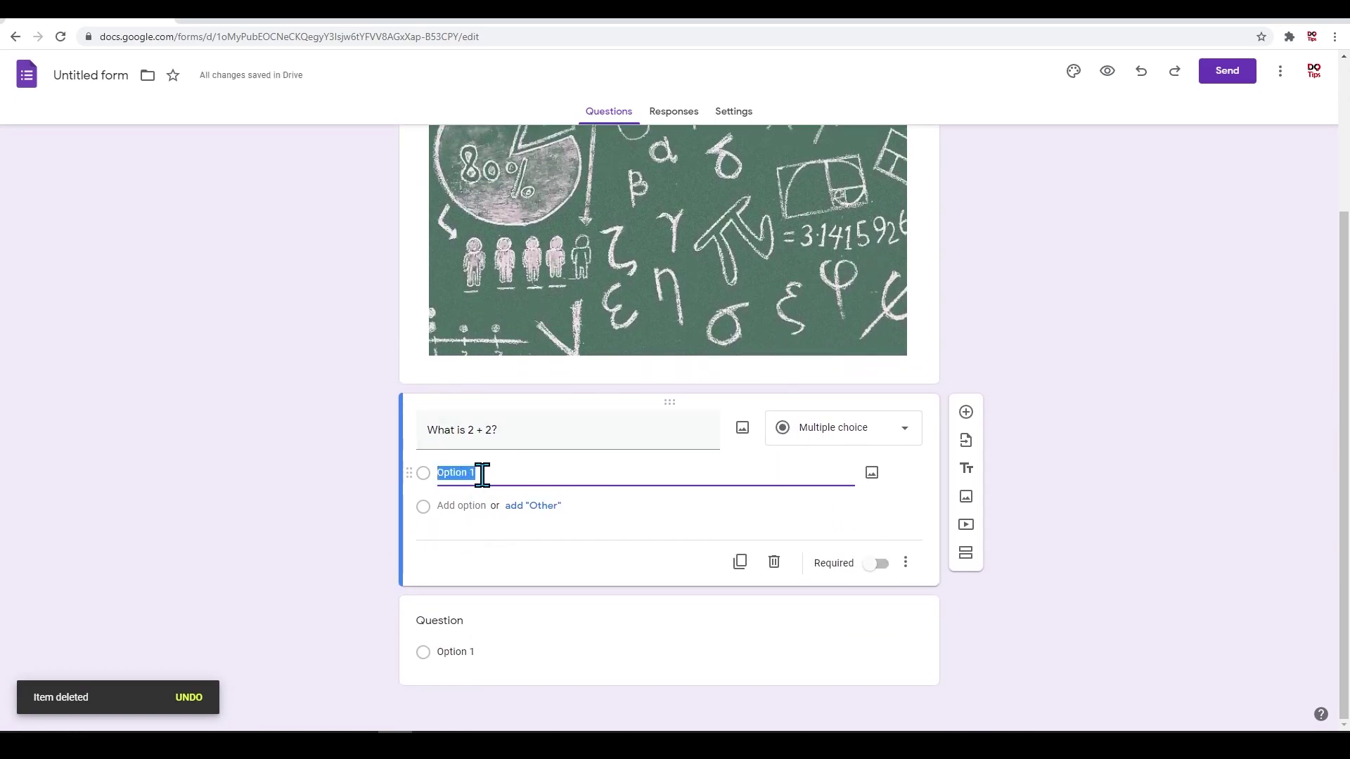
key("Return")
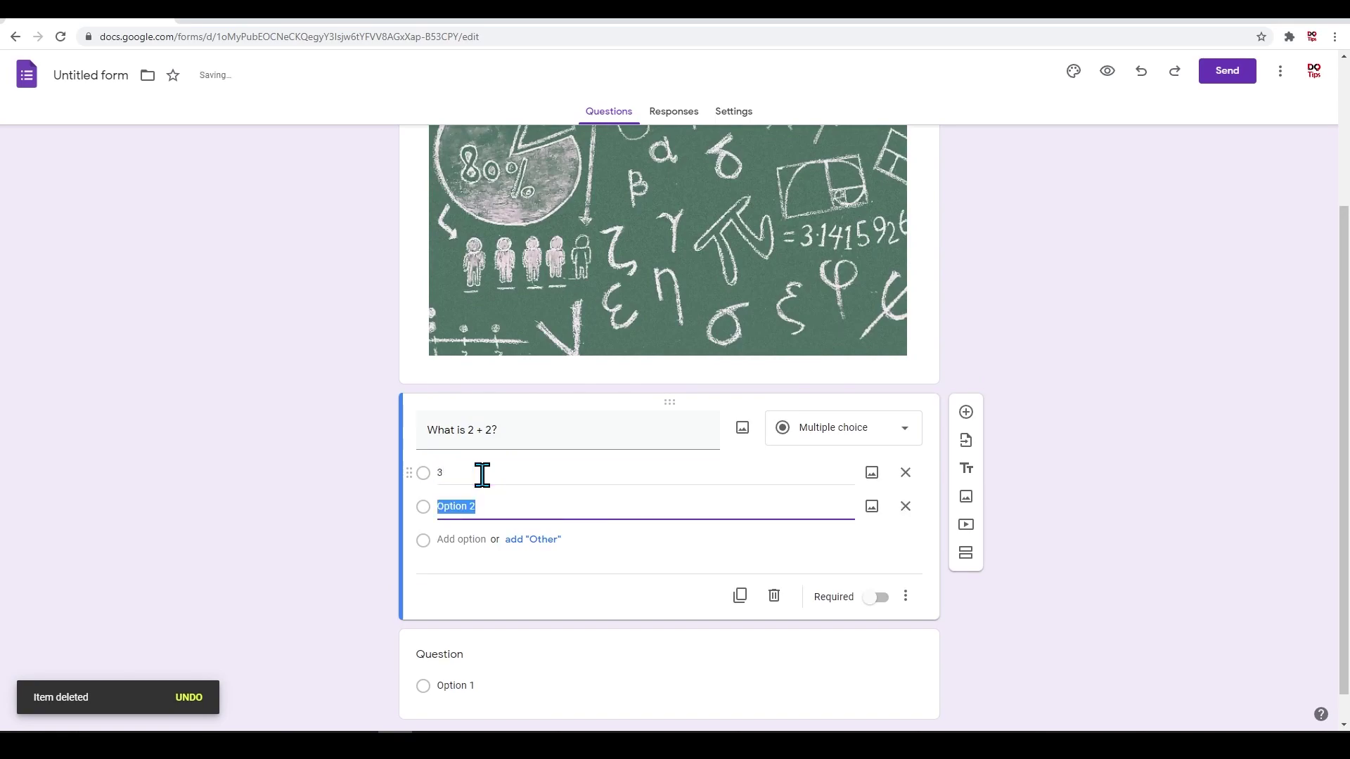
type("6")
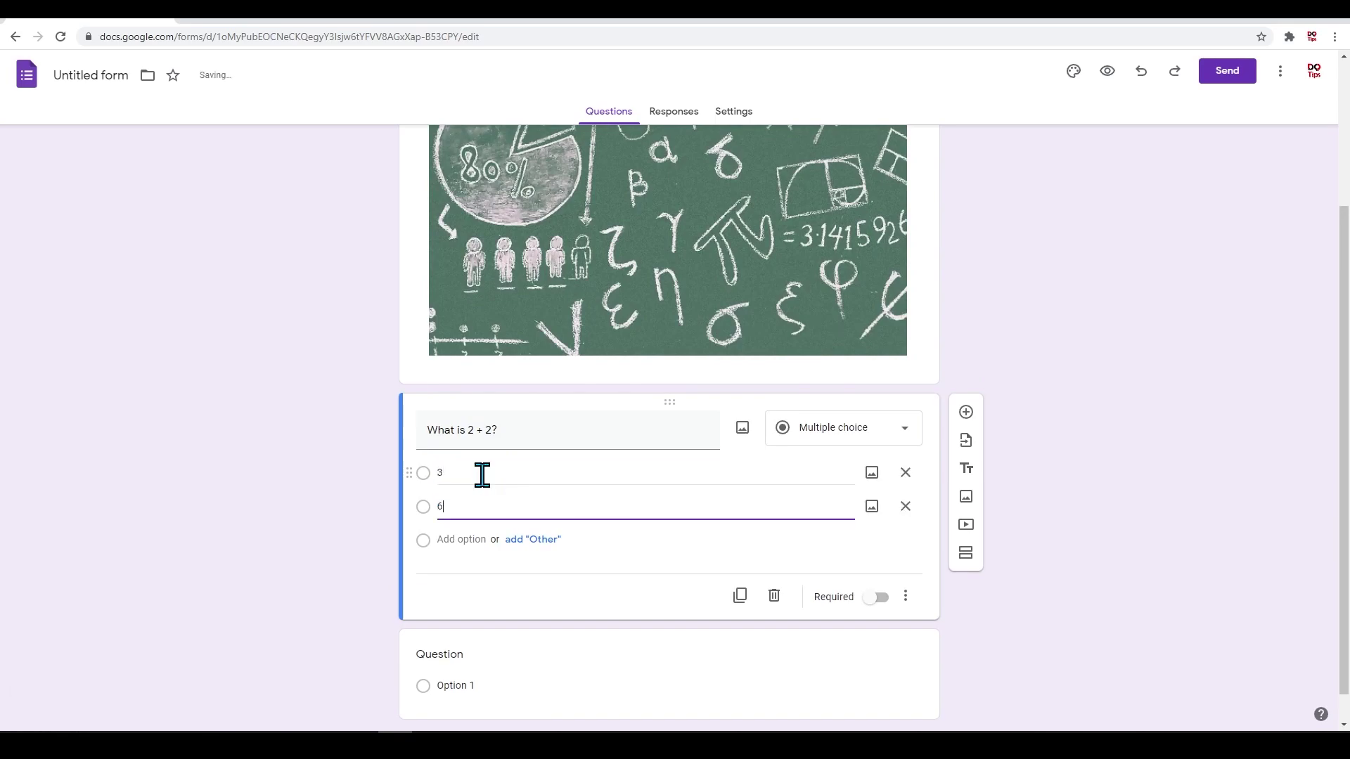
key("Return")
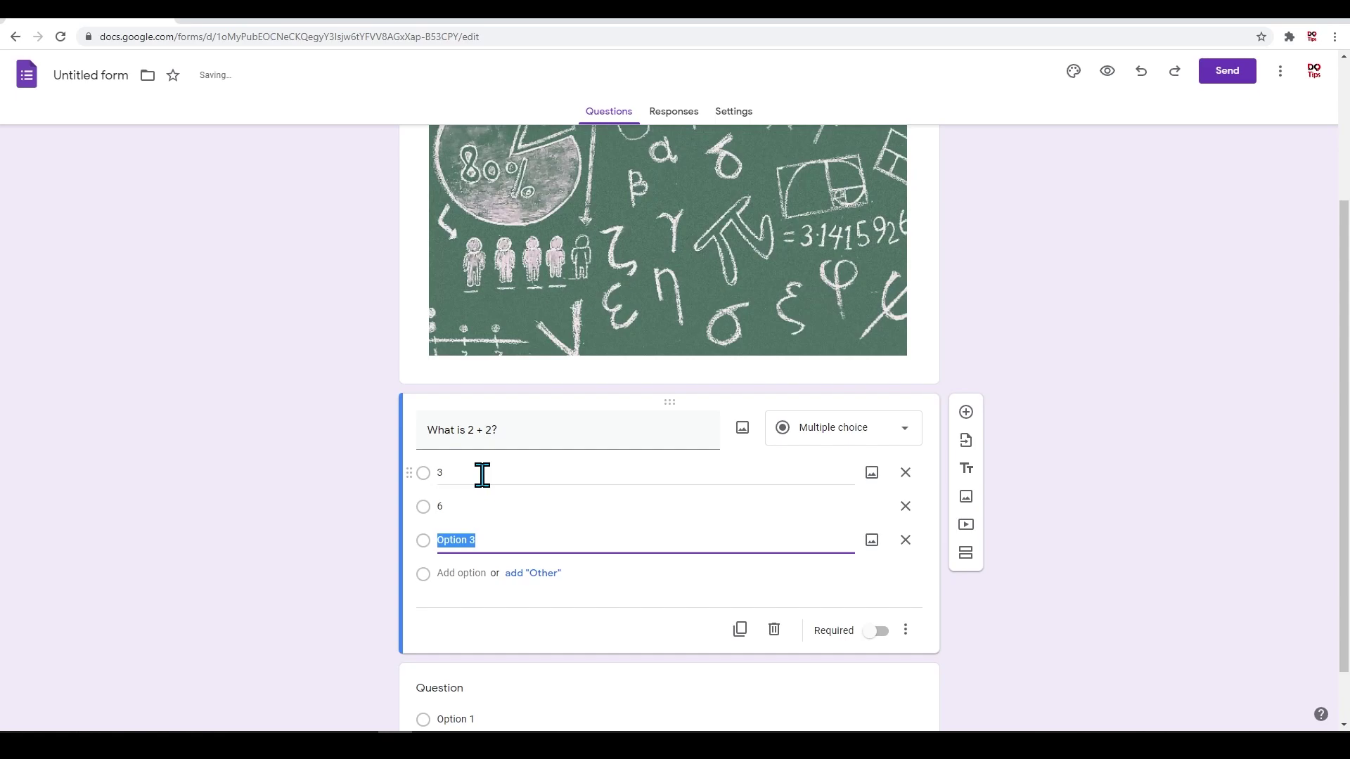
key("Return")
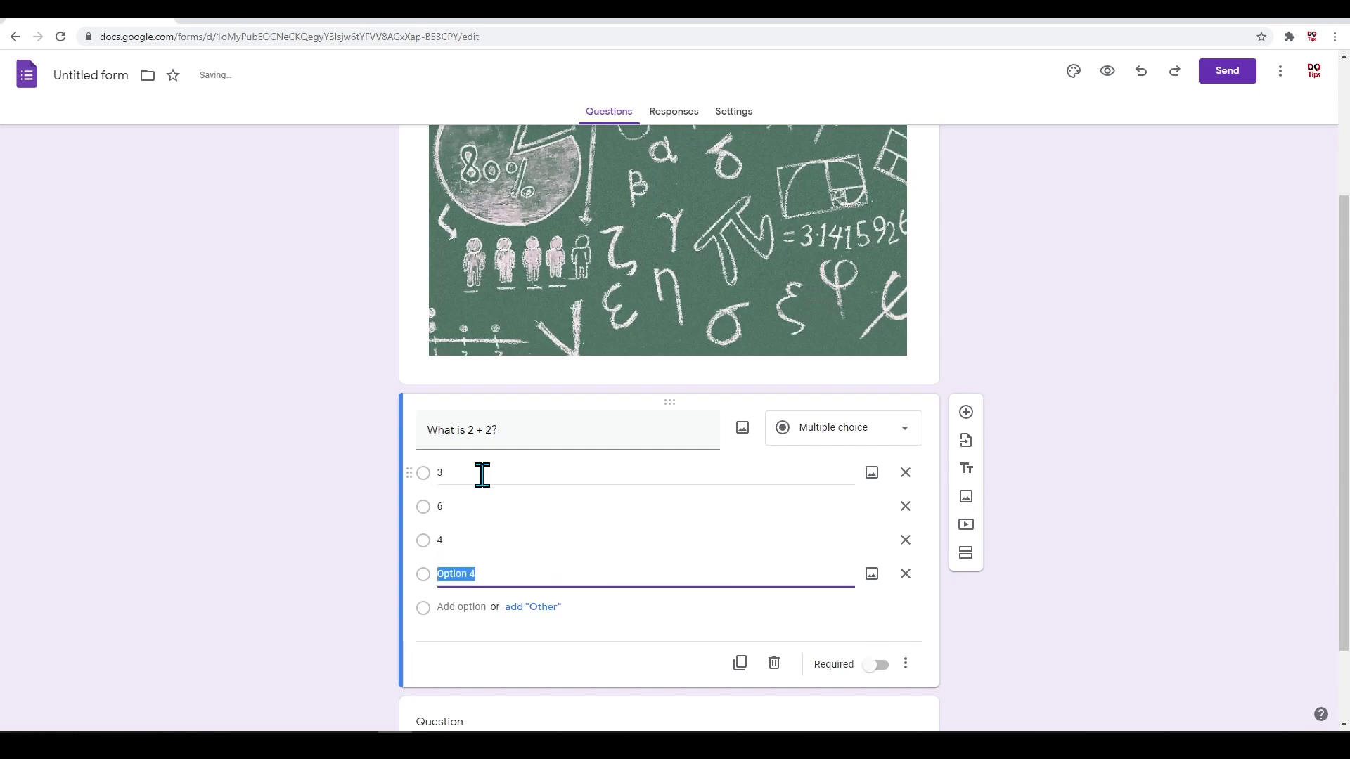
type("5")
key("Return")
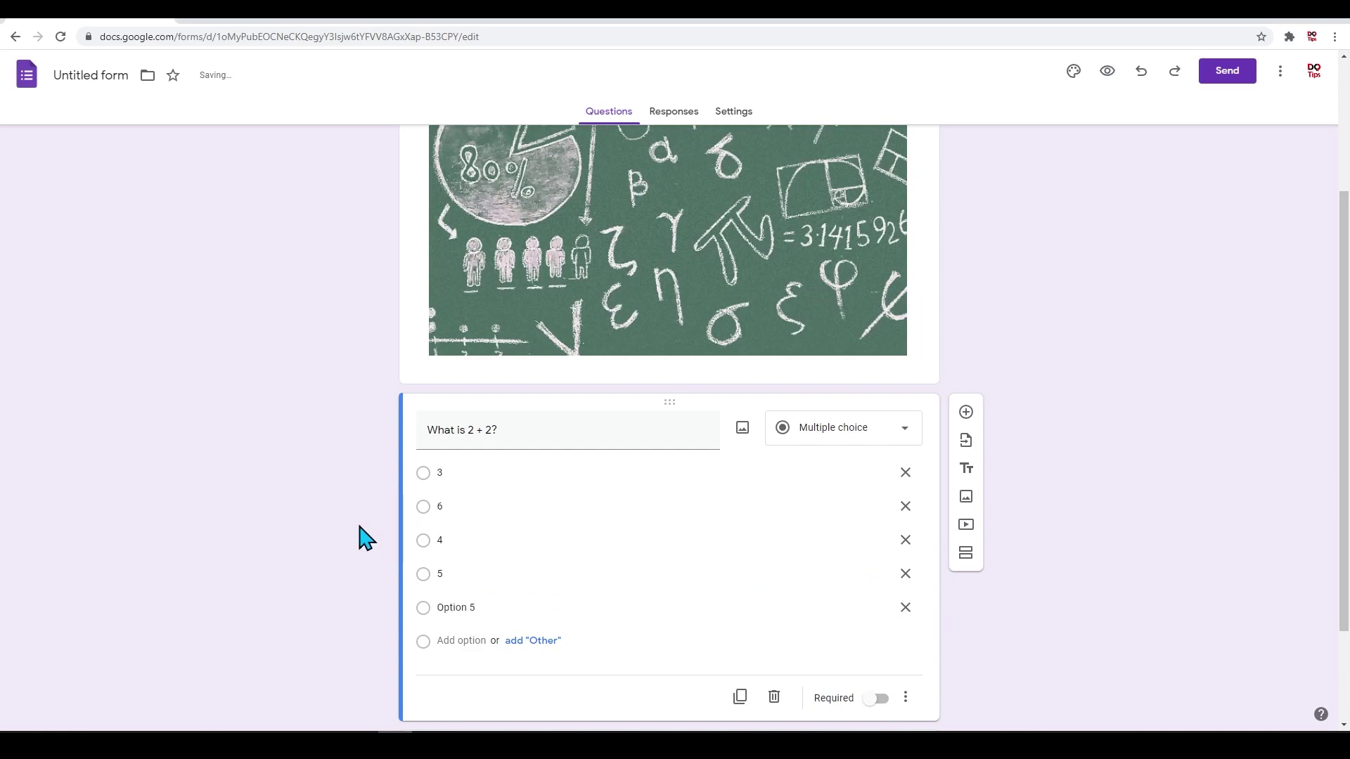
double_click(441, 540)
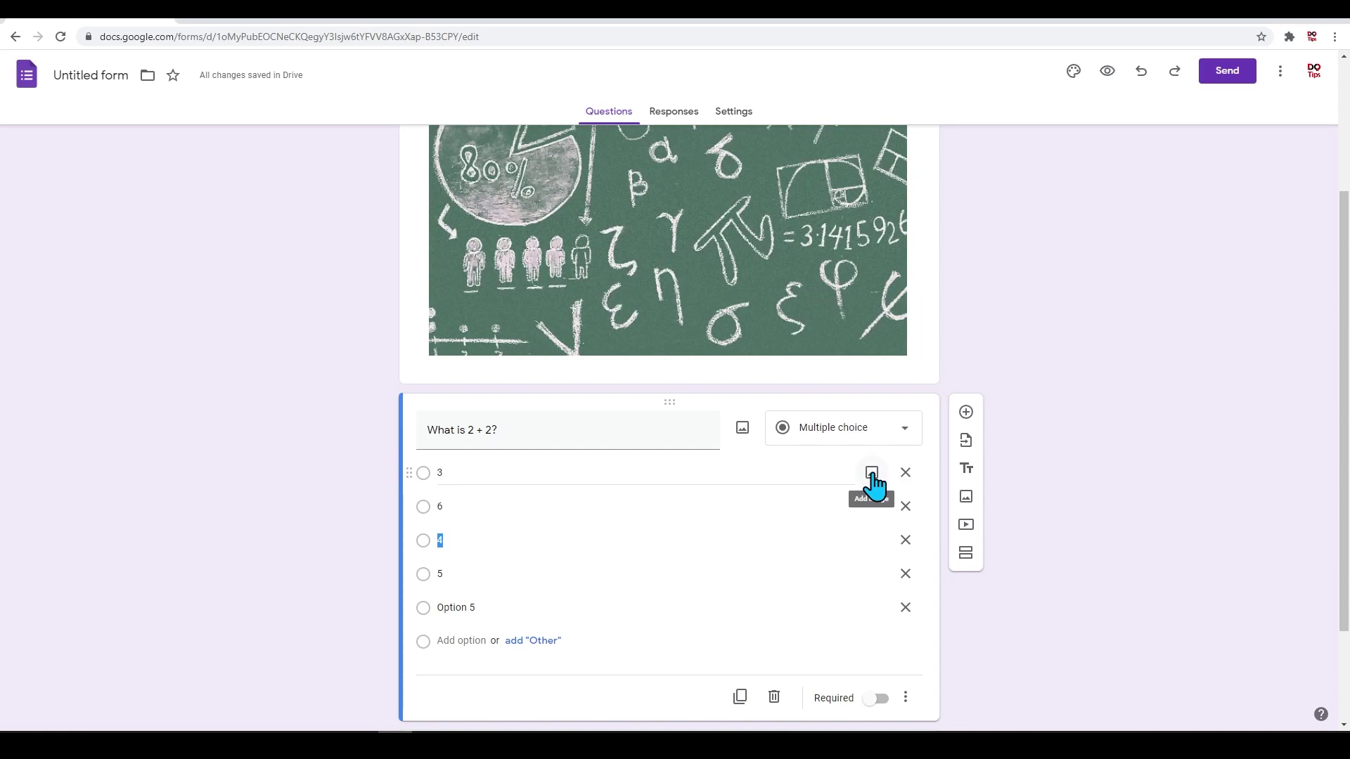
left_click(871, 472)
left_click(1018, 187)
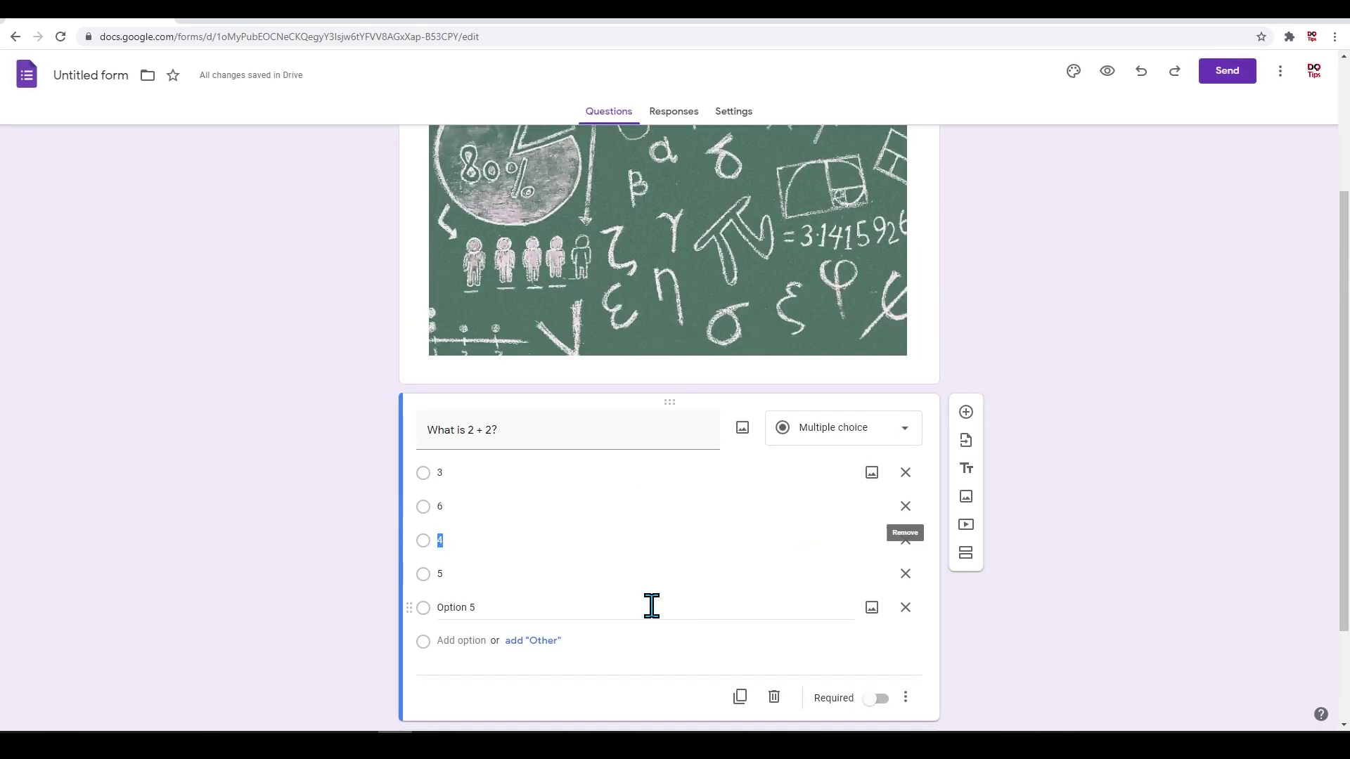
left_click(909, 607)
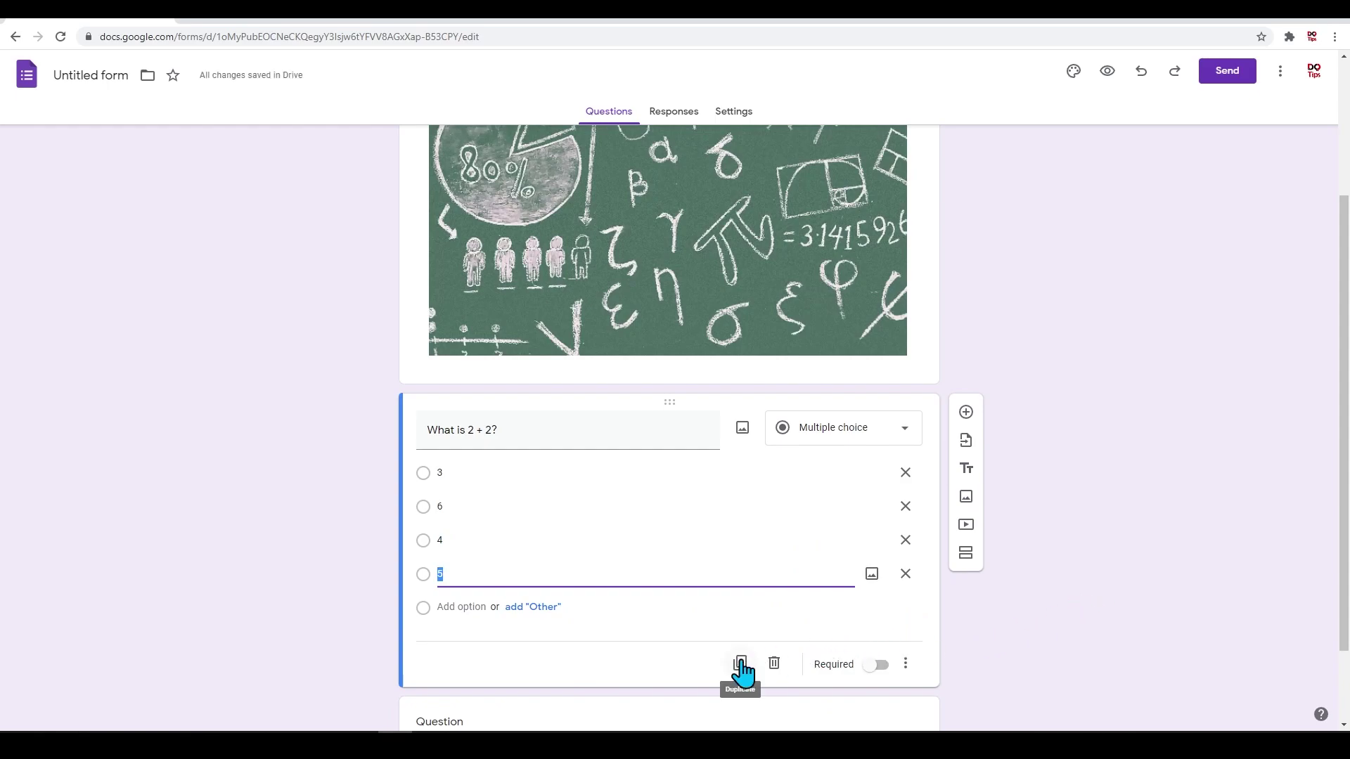
Step: Make the question required and shuffle its option order
left_click(877, 667)
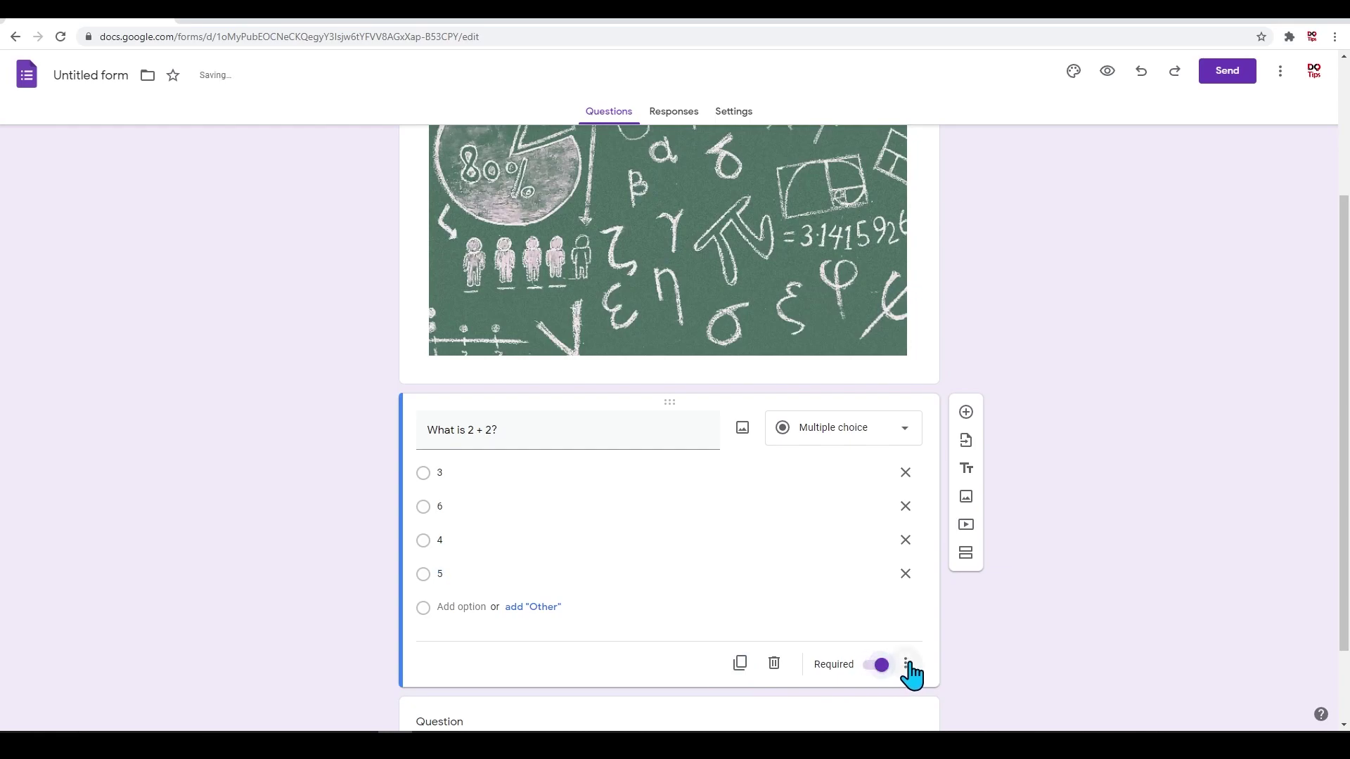
left_click(907, 665)
scroll(973, 626, "down", 2)
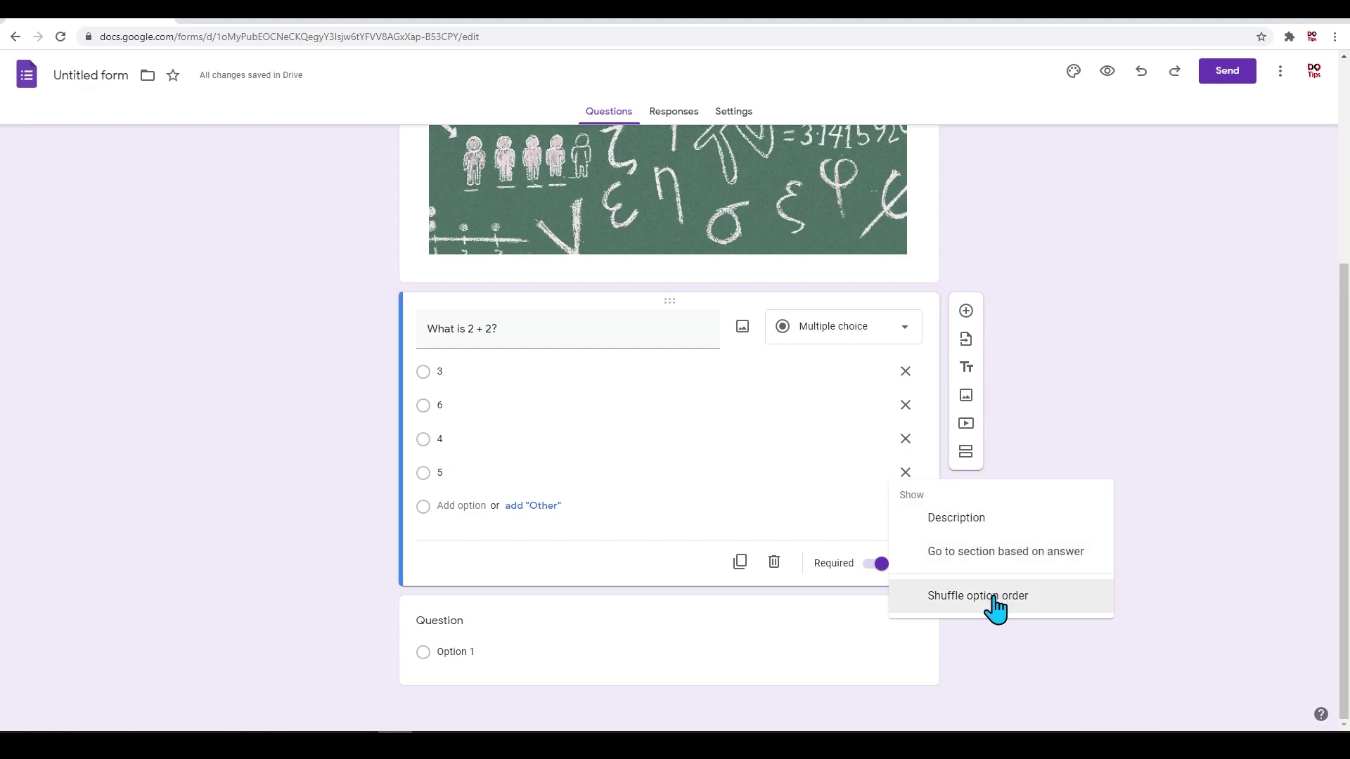
left_click(977, 595)
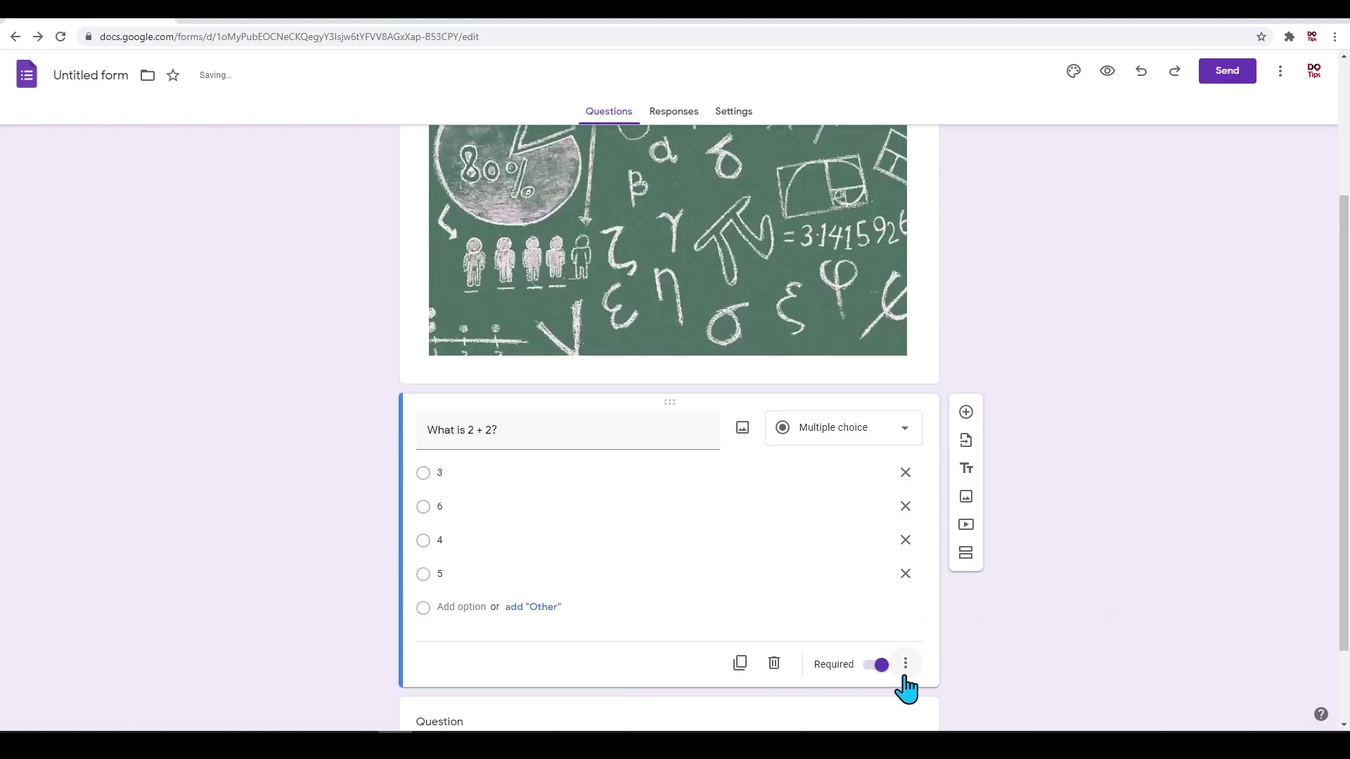
scroll(774, 509, "down", 2)
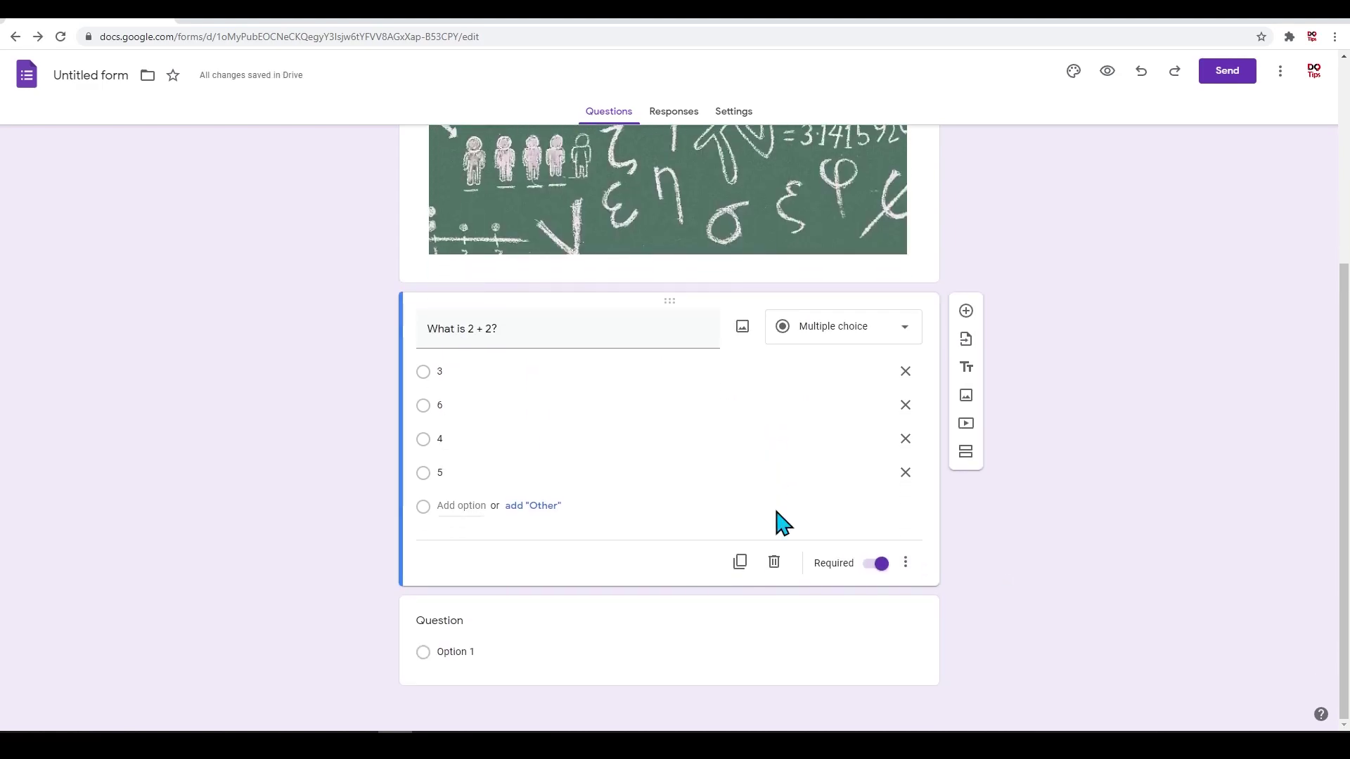
Step: Paste the basketball total-shots word problem as a required short-answer question
left_click(483, 636)
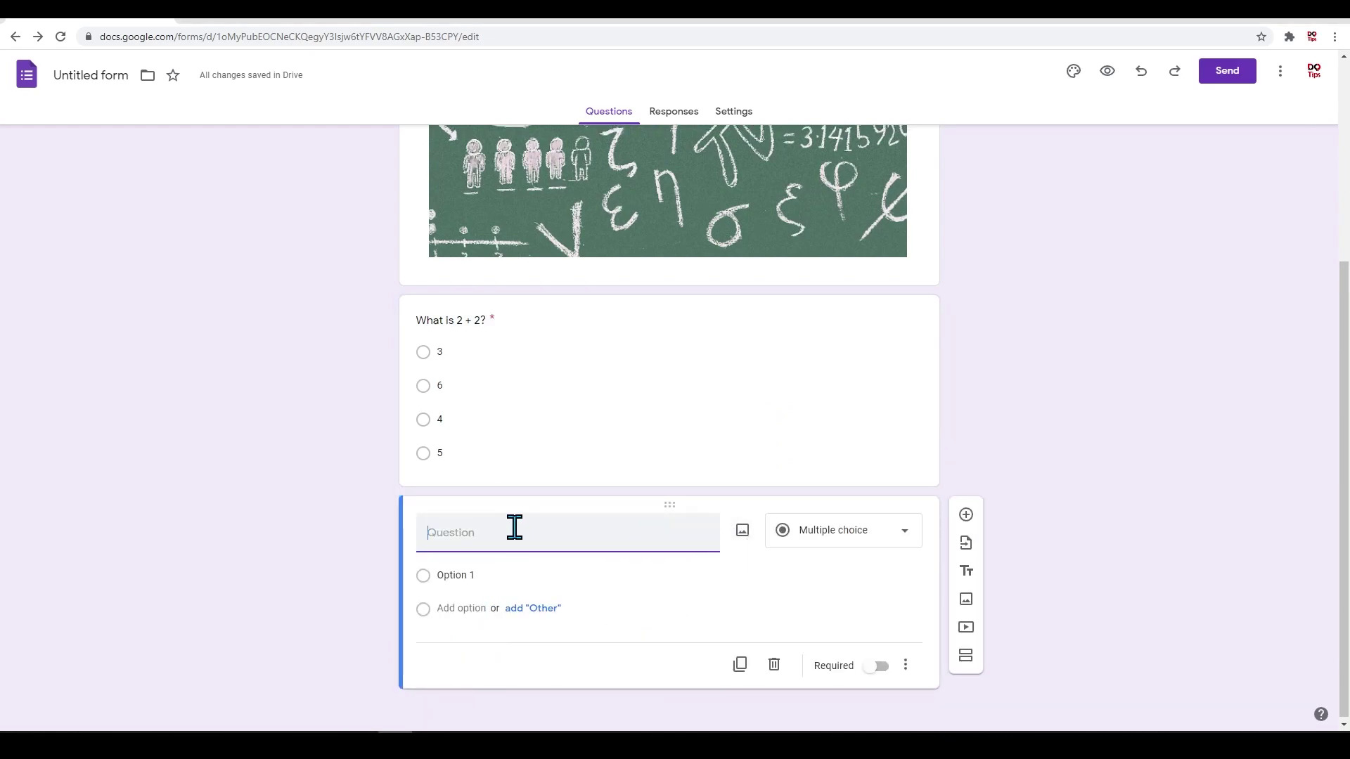
type("Ariel was playing basketball. 1 of her shots went in the hoop. 2 of her shots did not go in the hoop. How many shots were there in total?")
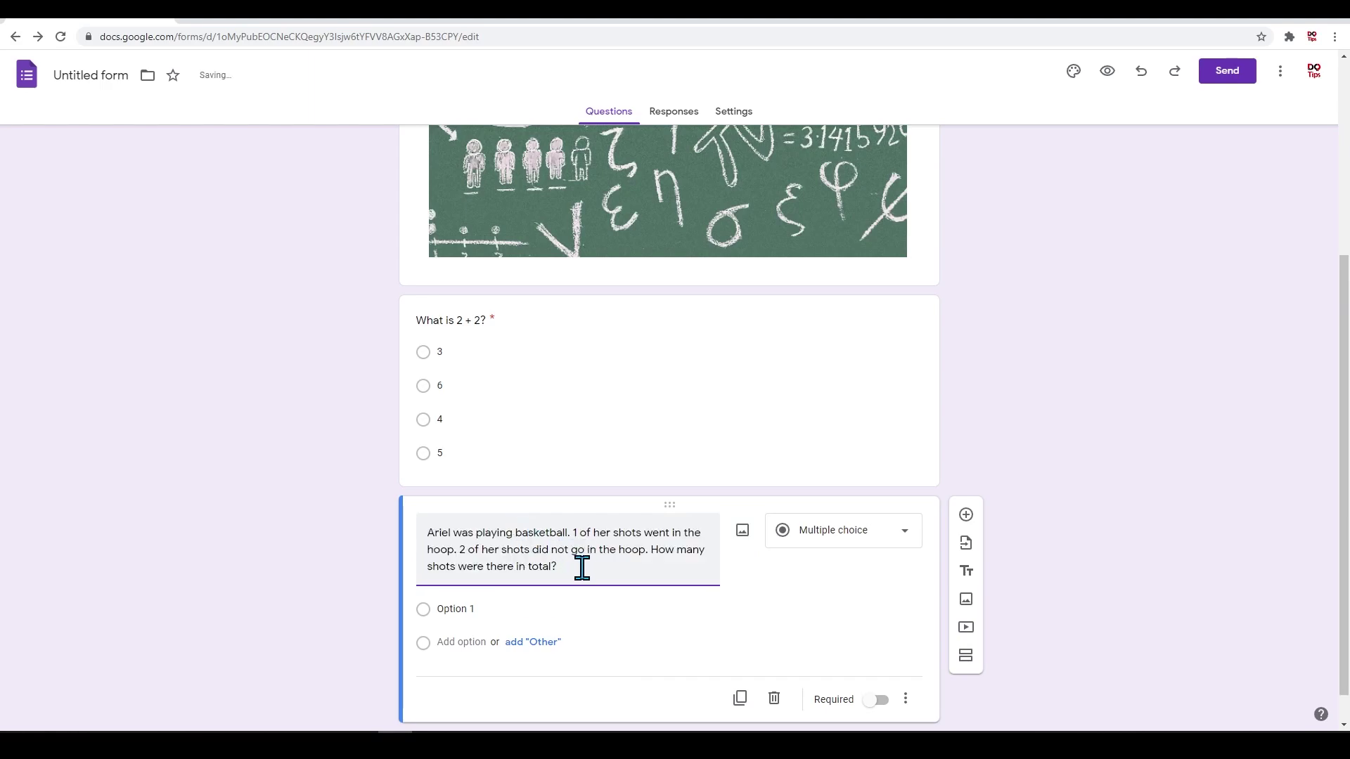
left_click(857, 543)
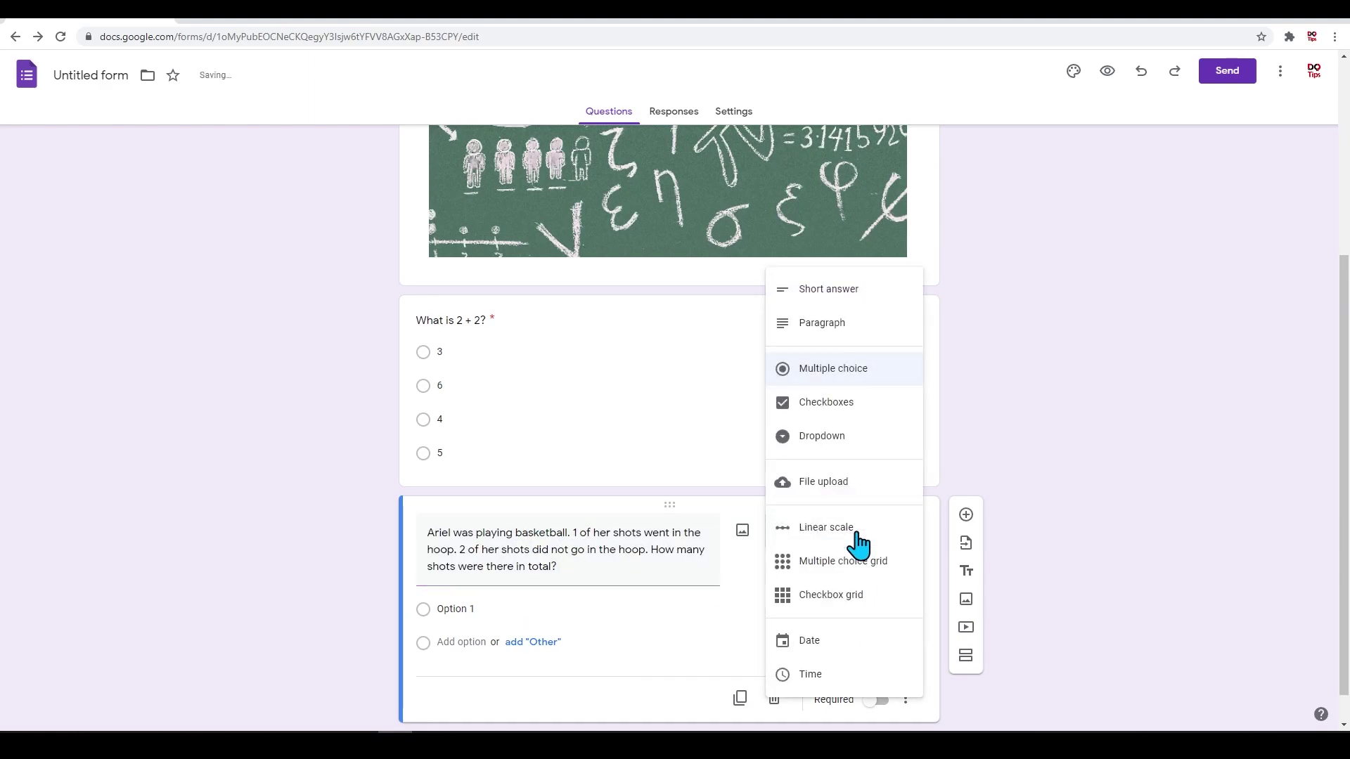
left_click(831, 301)
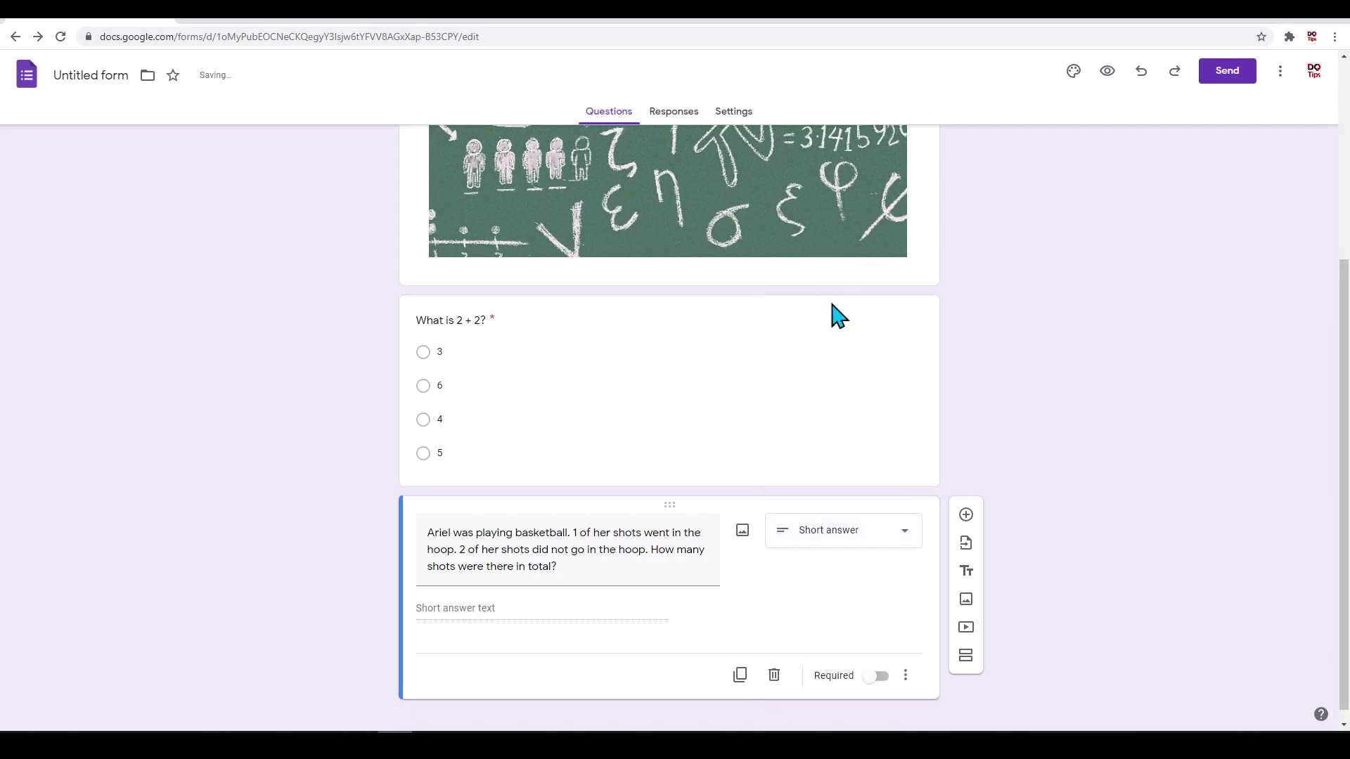
left_click(876, 677)
scroll(814, 602, "down", 1)
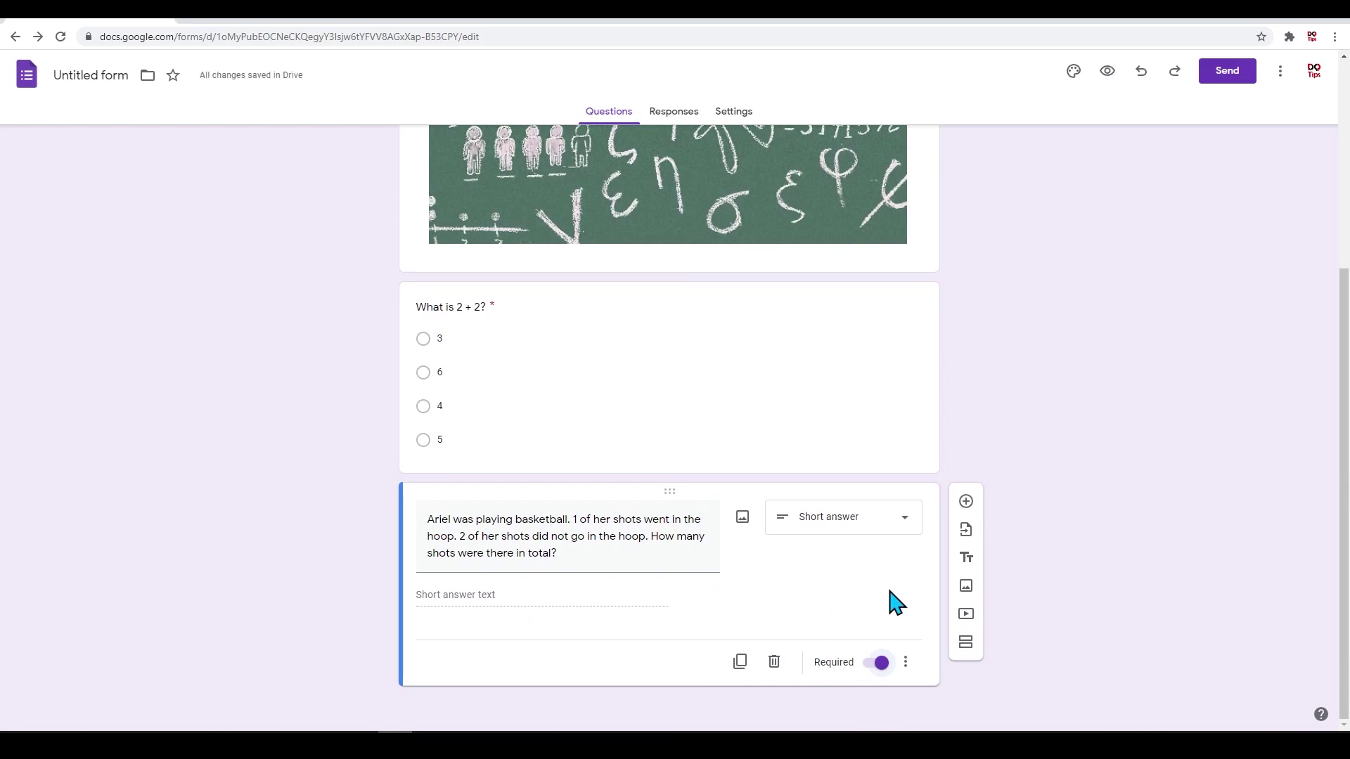
Step: Add a 'What is your favorite house pet' question whose Dog option shows a golden retriever photo
left_click(962, 502)
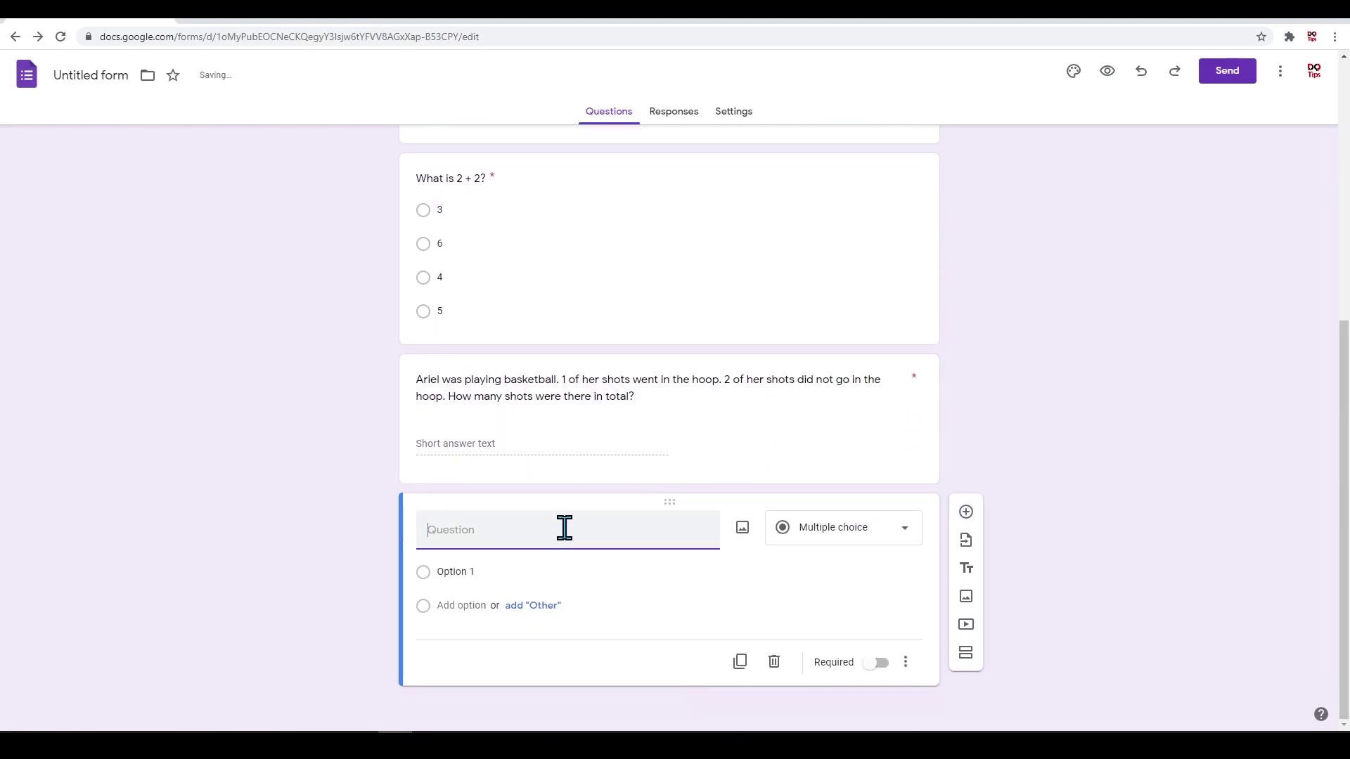
type("What is your favorite house pet")
left_click(461, 572)
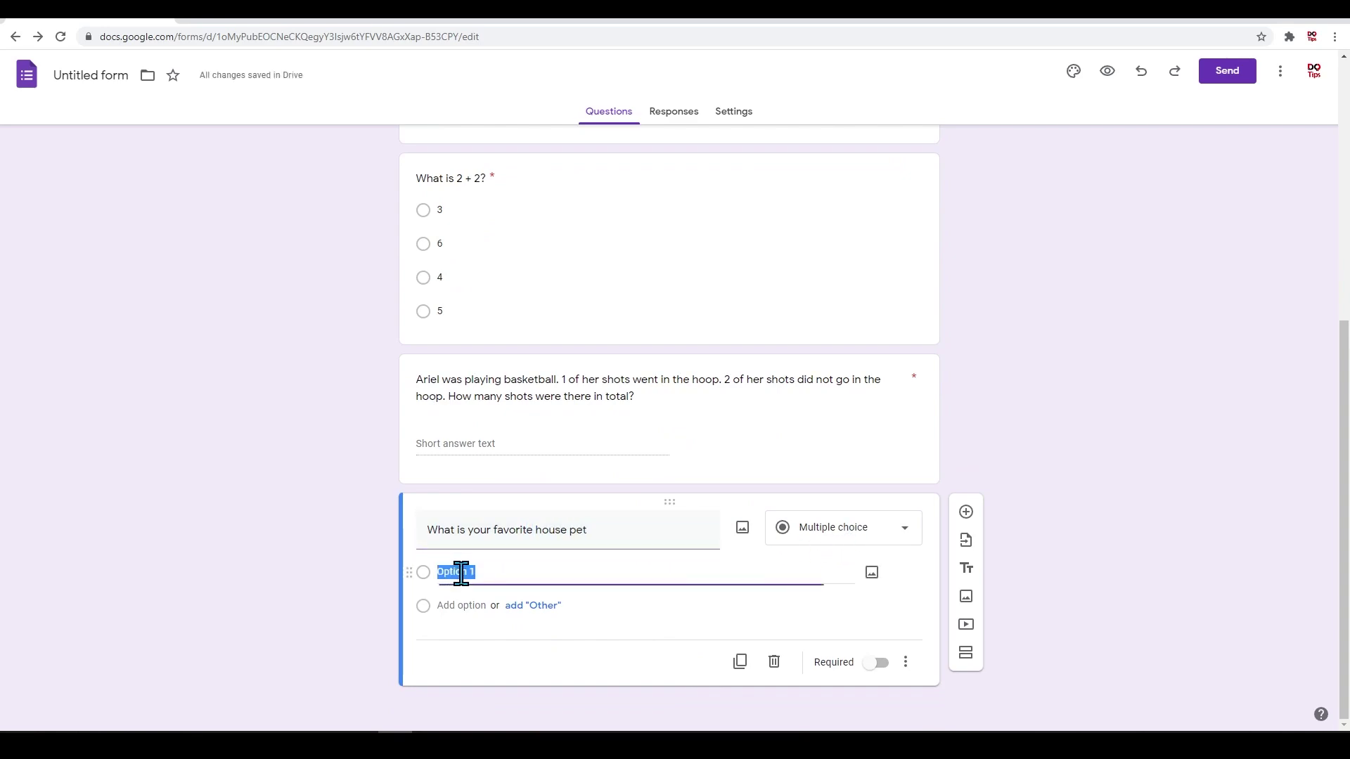
left_click(872, 573)
left_click(720, 239)
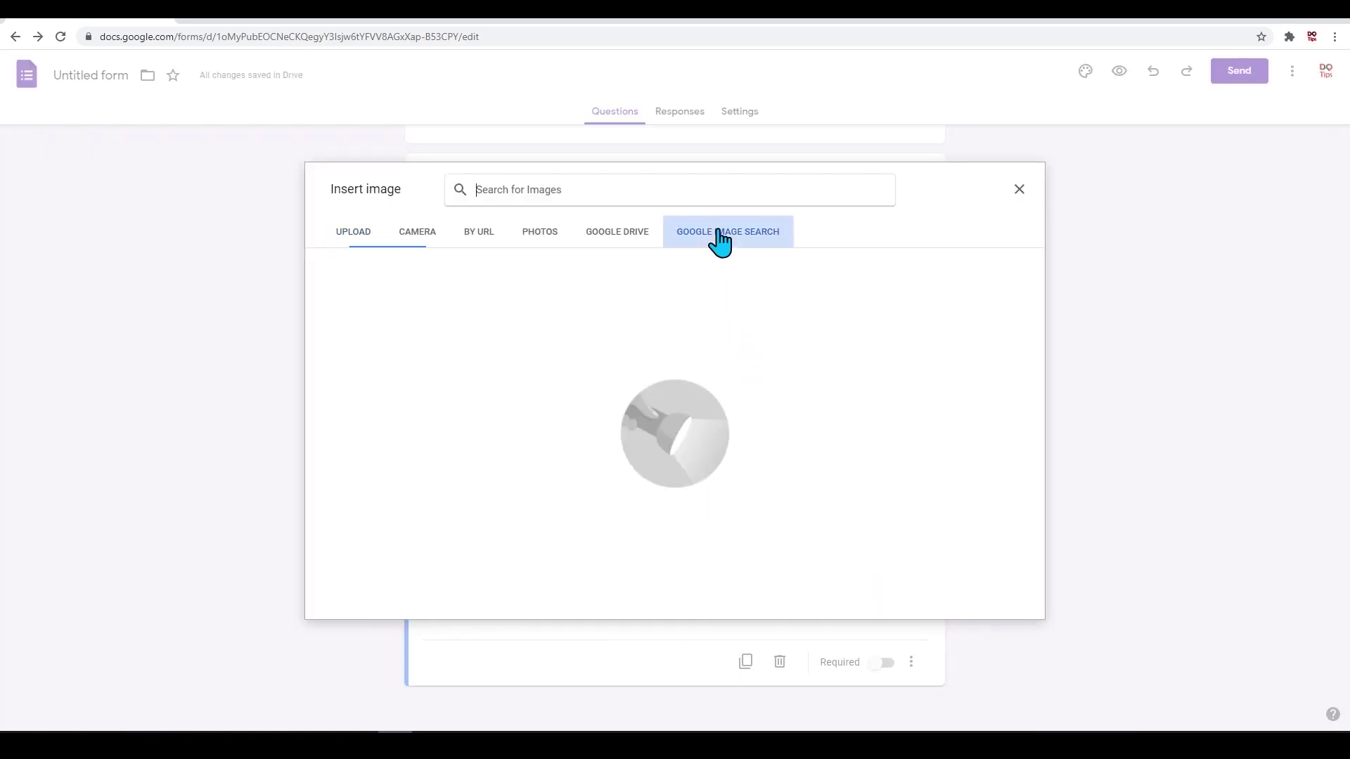
type("dog")
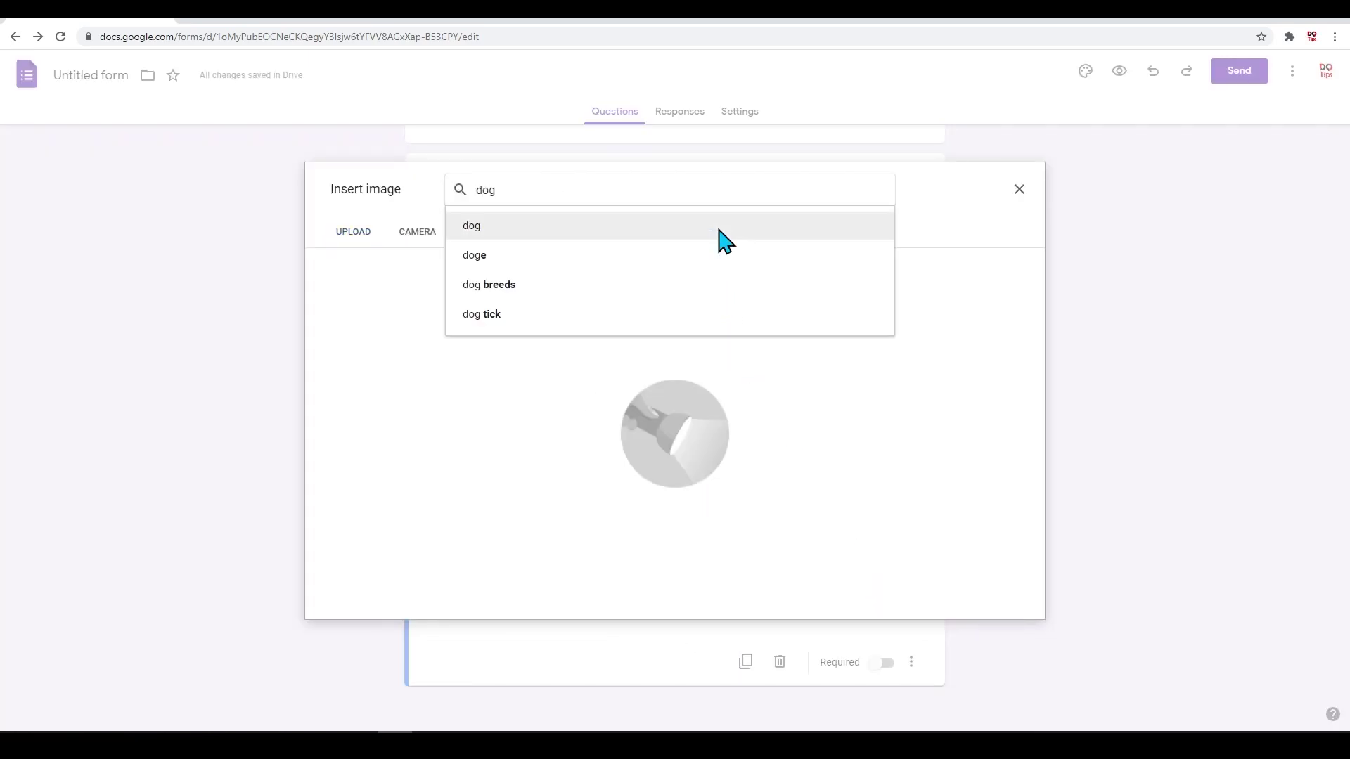
left_click(540, 228)
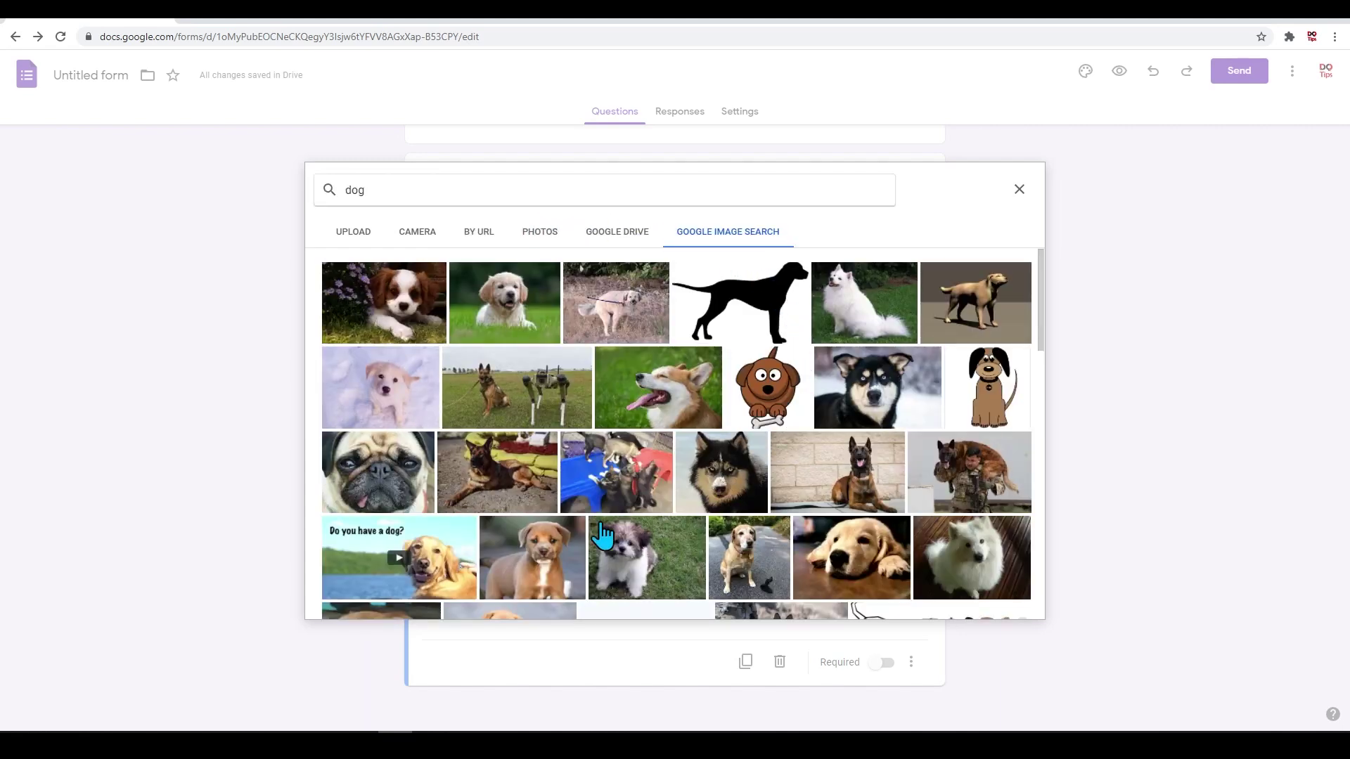
left_click(505, 303)
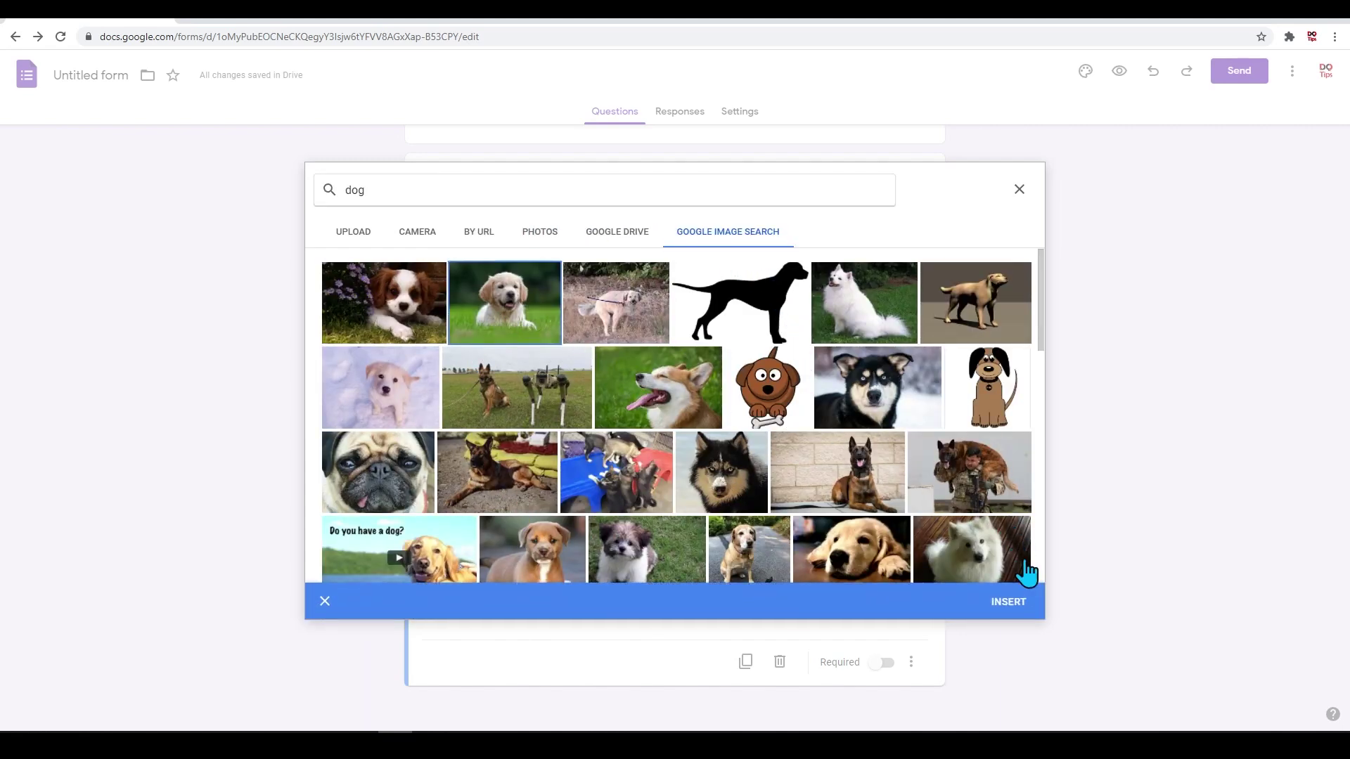
left_click(1019, 611)
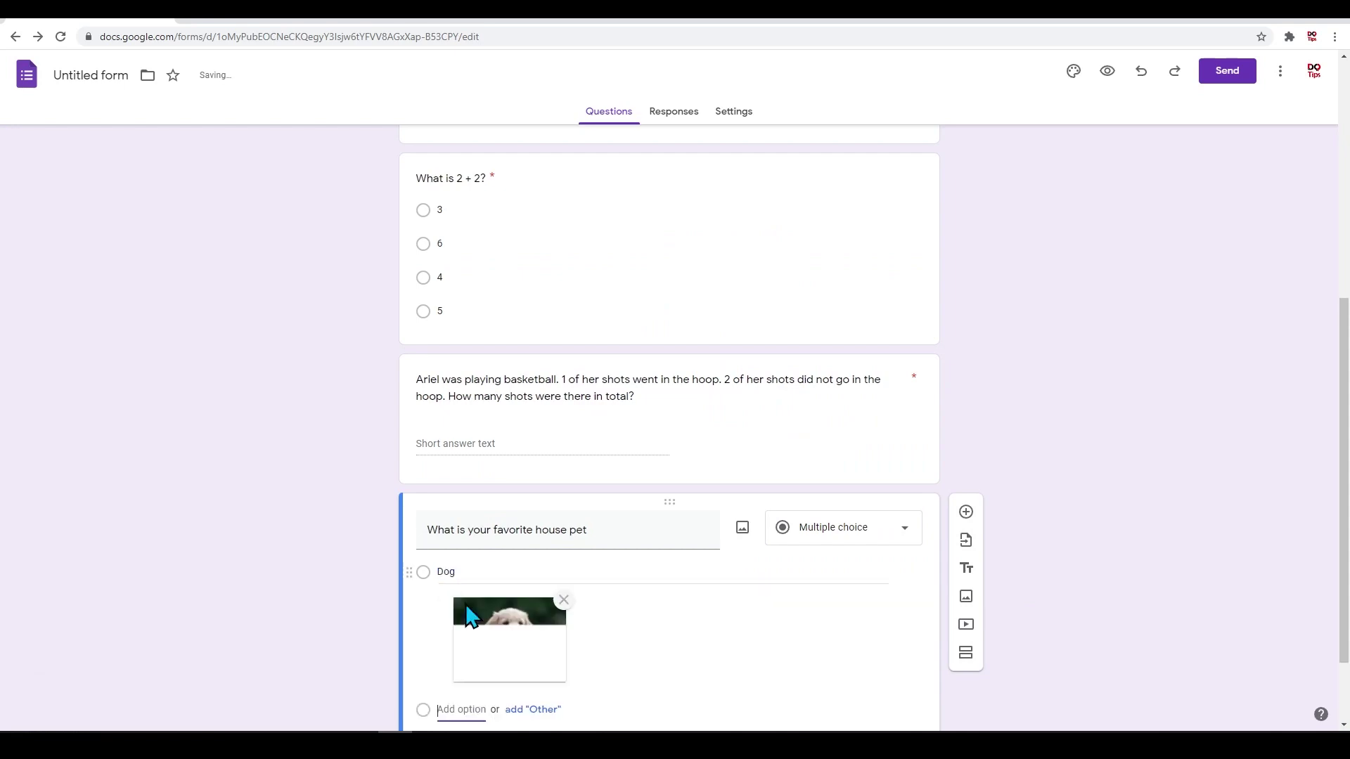
Step: Add a Cat option with a cat photo from image search
key("Return")
type("cat")
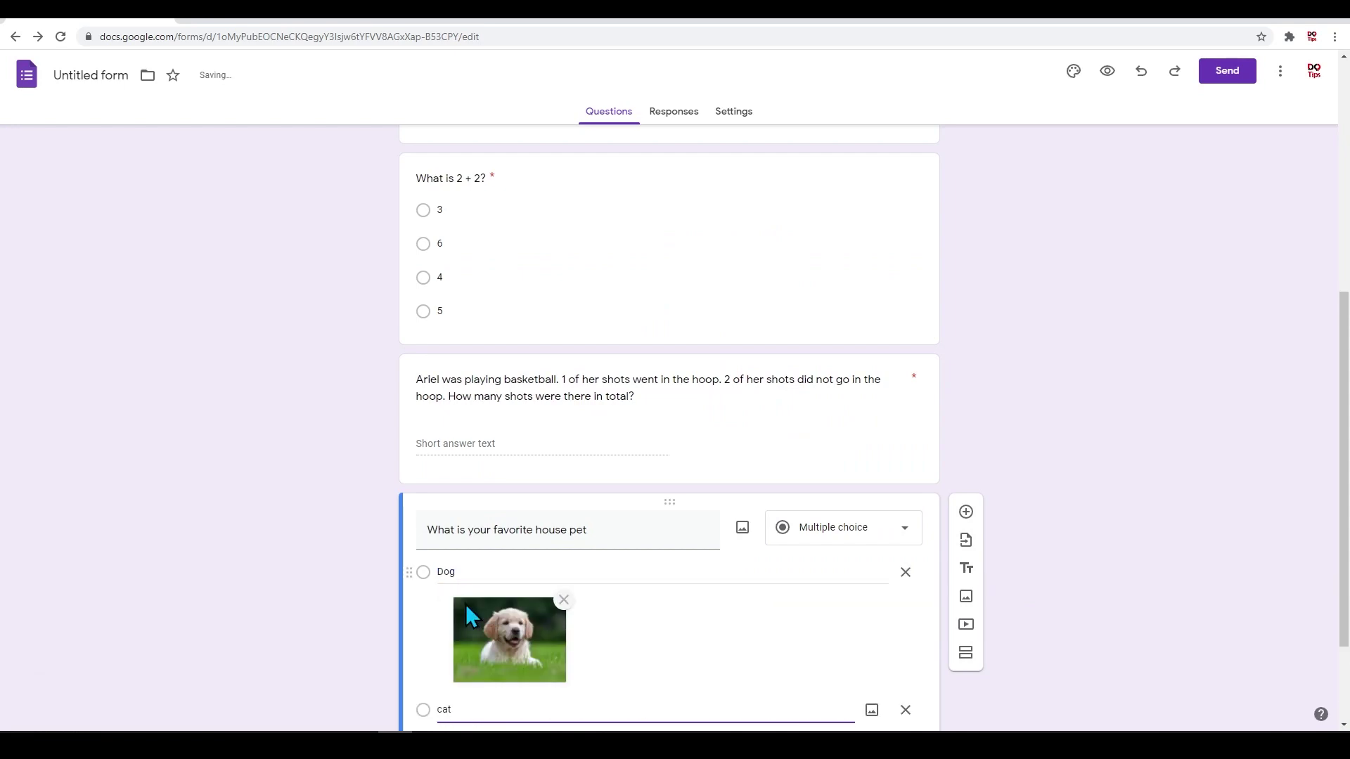
key("BackSpace")
key("BackSpace")
key("BackSpace")
type("Cat")
scroll(703, 618, "down", 2)
left_click(872, 570)
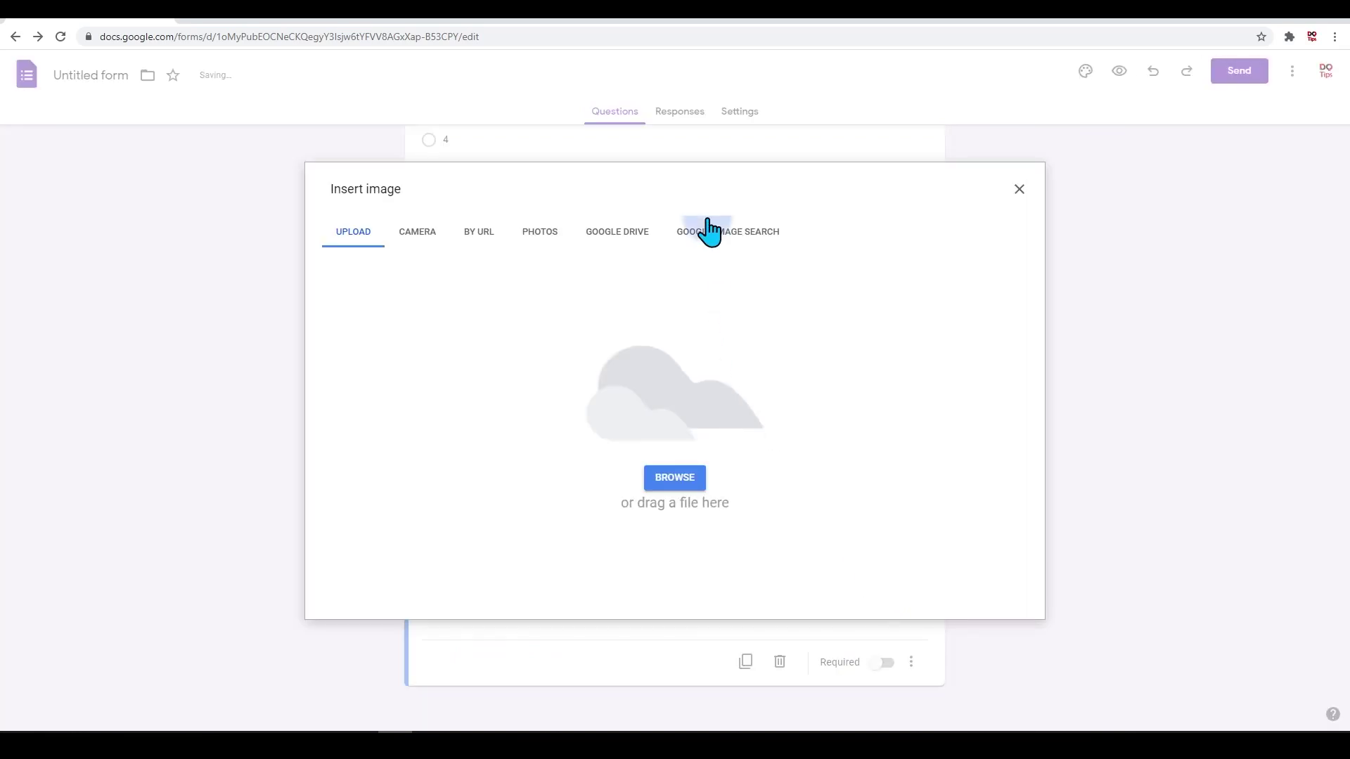
left_click(709, 231)
left_click(561, 187)
type("cat")
key("Return")
left_click(609, 421)
left_click(1022, 607)
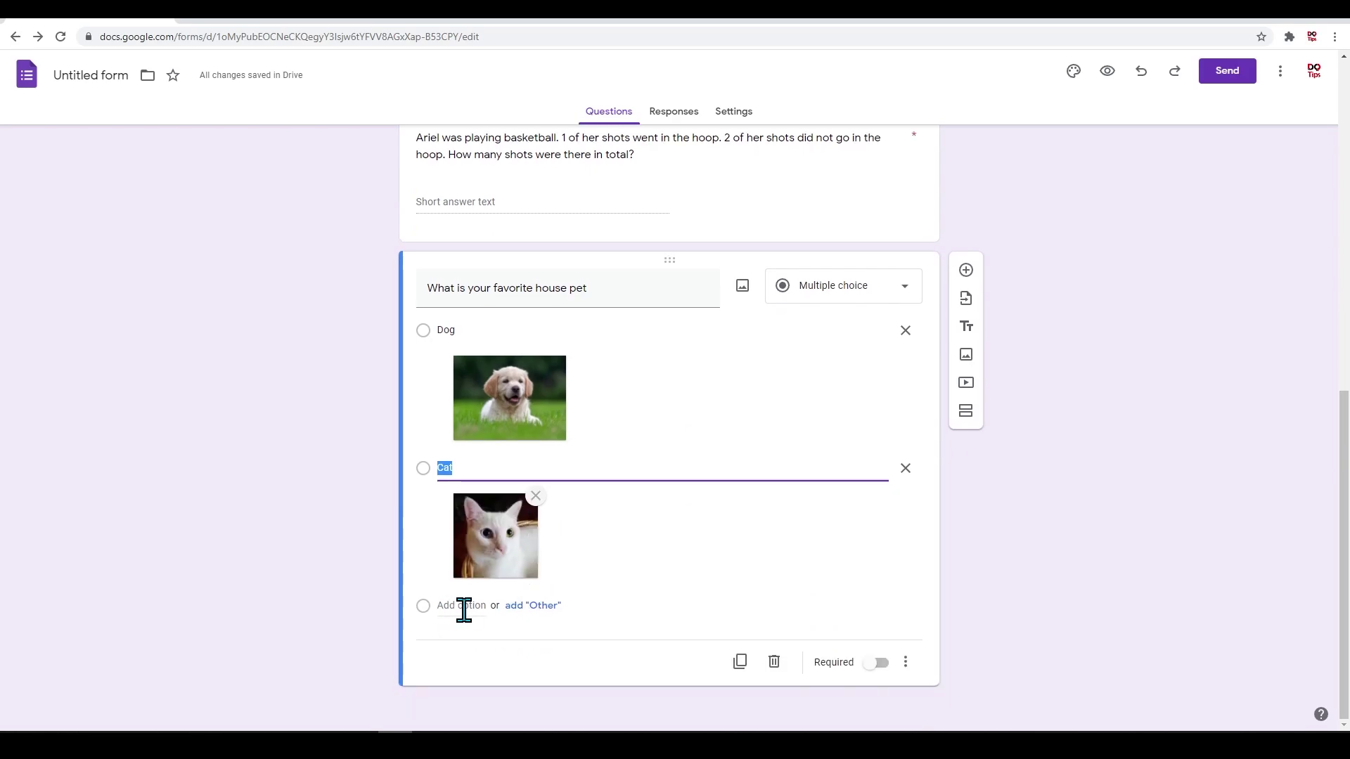
Step: Add Rabbit and Hamster options and attach a rabbit photo to Rabbit
left_click(485, 606)
type("Rabbit")
key("Return")
type("Hamster")
left_click(871, 606)
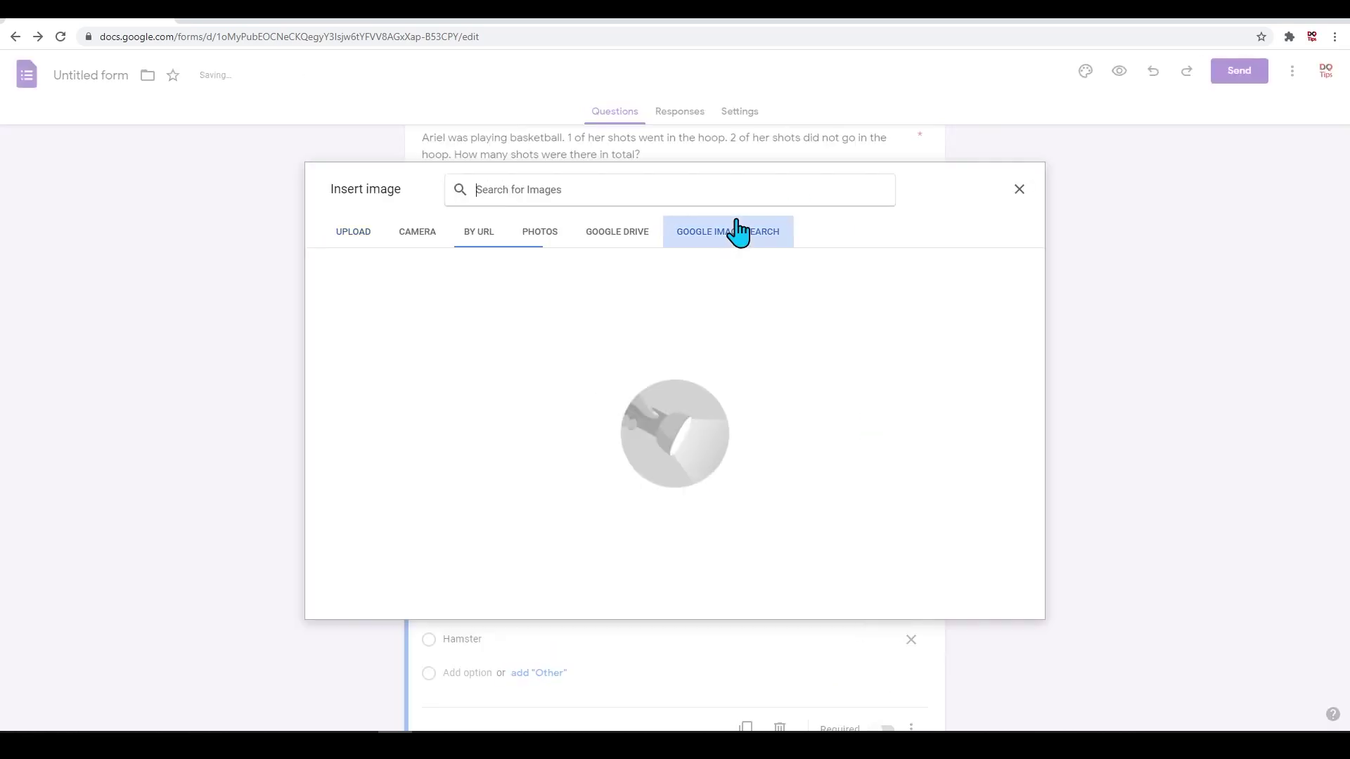
type("rabbit")
key("Return")
left_click(998, 313)
left_click(1015, 613)
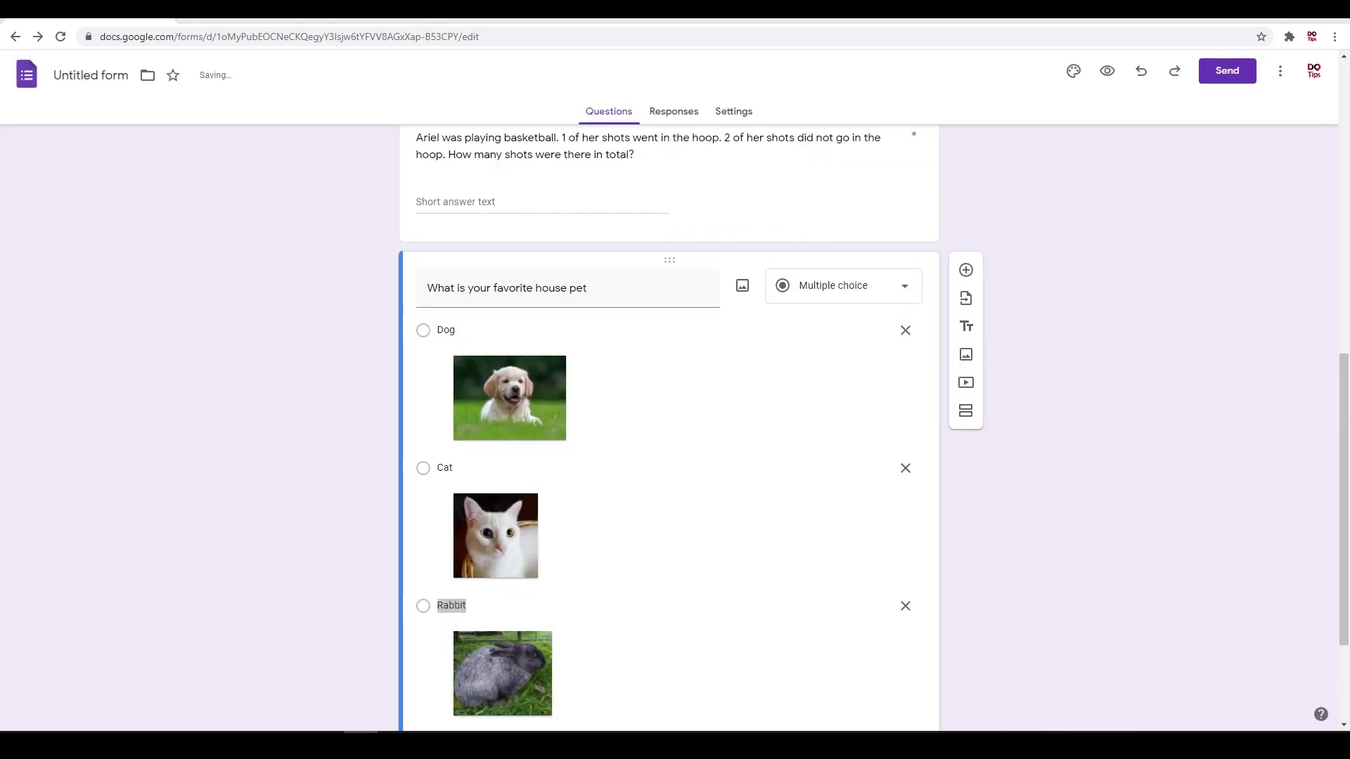
Step: Attach a hamster photo to the Hamster option
scroll(602, 579, "down", 3)
left_click(871, 570)
type("hamster")
key("Return")
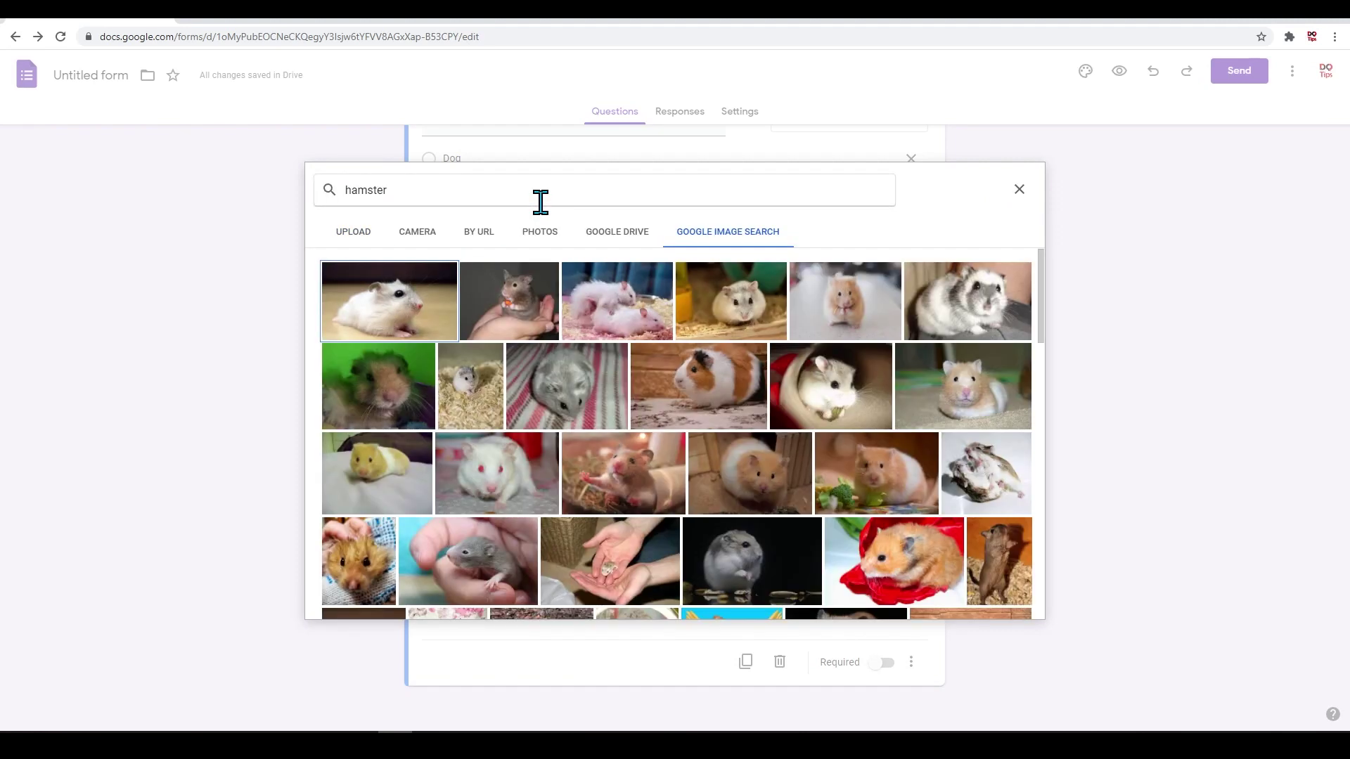
left_click(389, 301)
left_click(1015, 606)
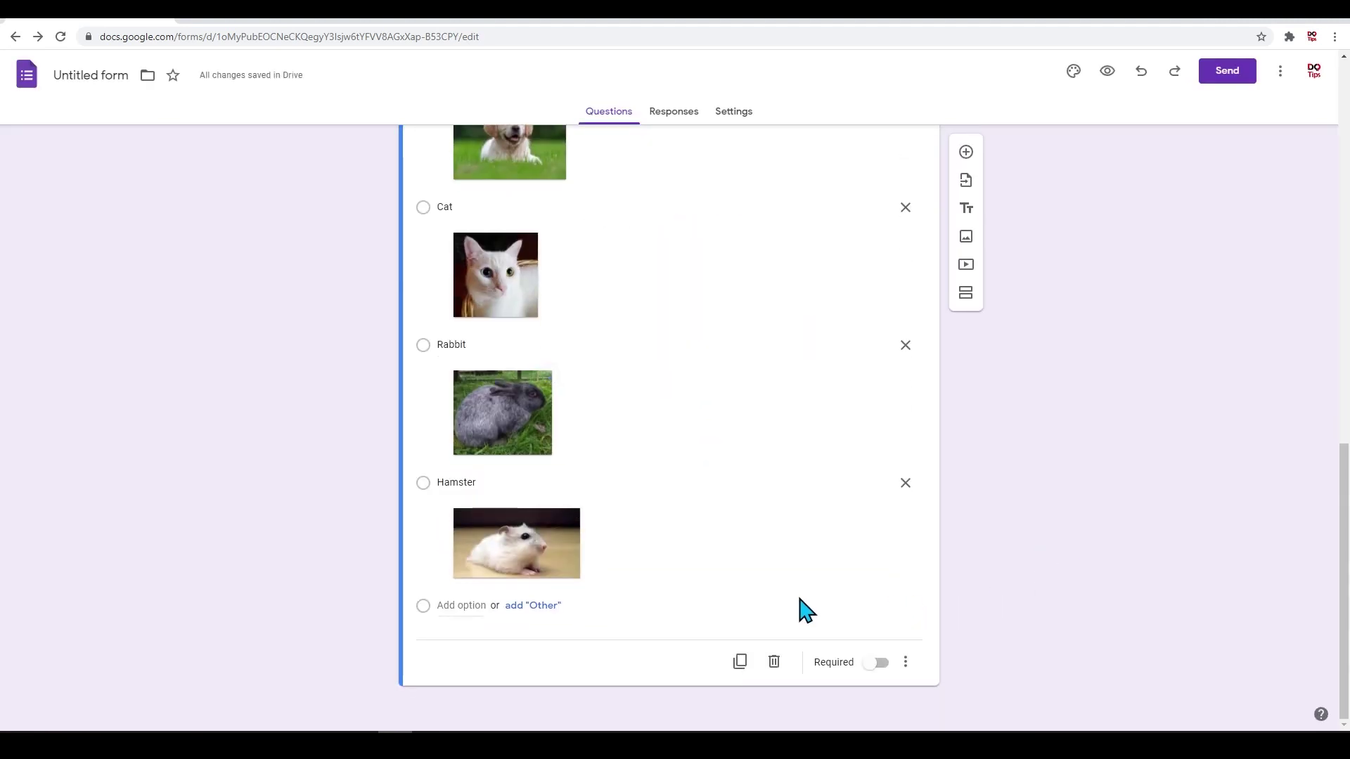
Step: Turn on Required for the 'What is your favorite house pet' question
scroll(564, 425, "up", 5)
scroll(561, 410, "down", 5)
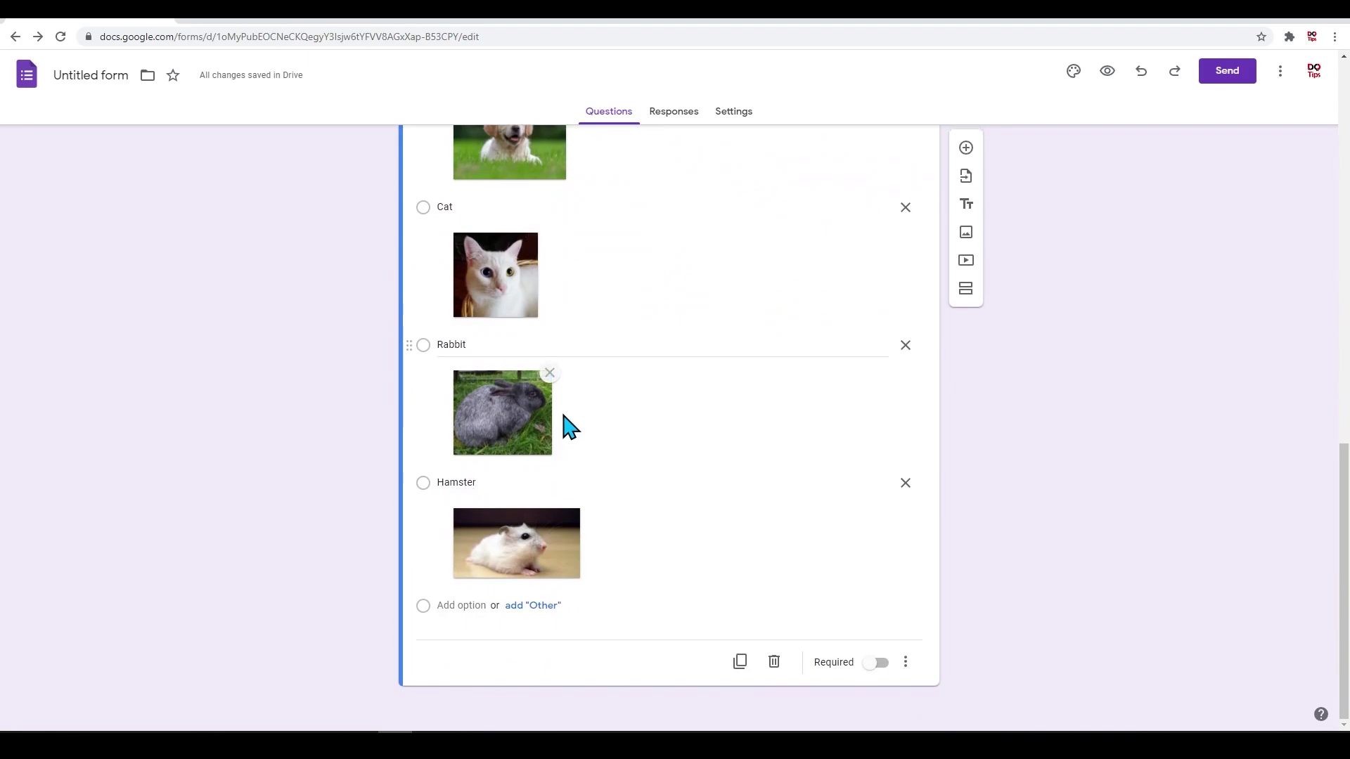
scroll(594, 482, "up", 15)
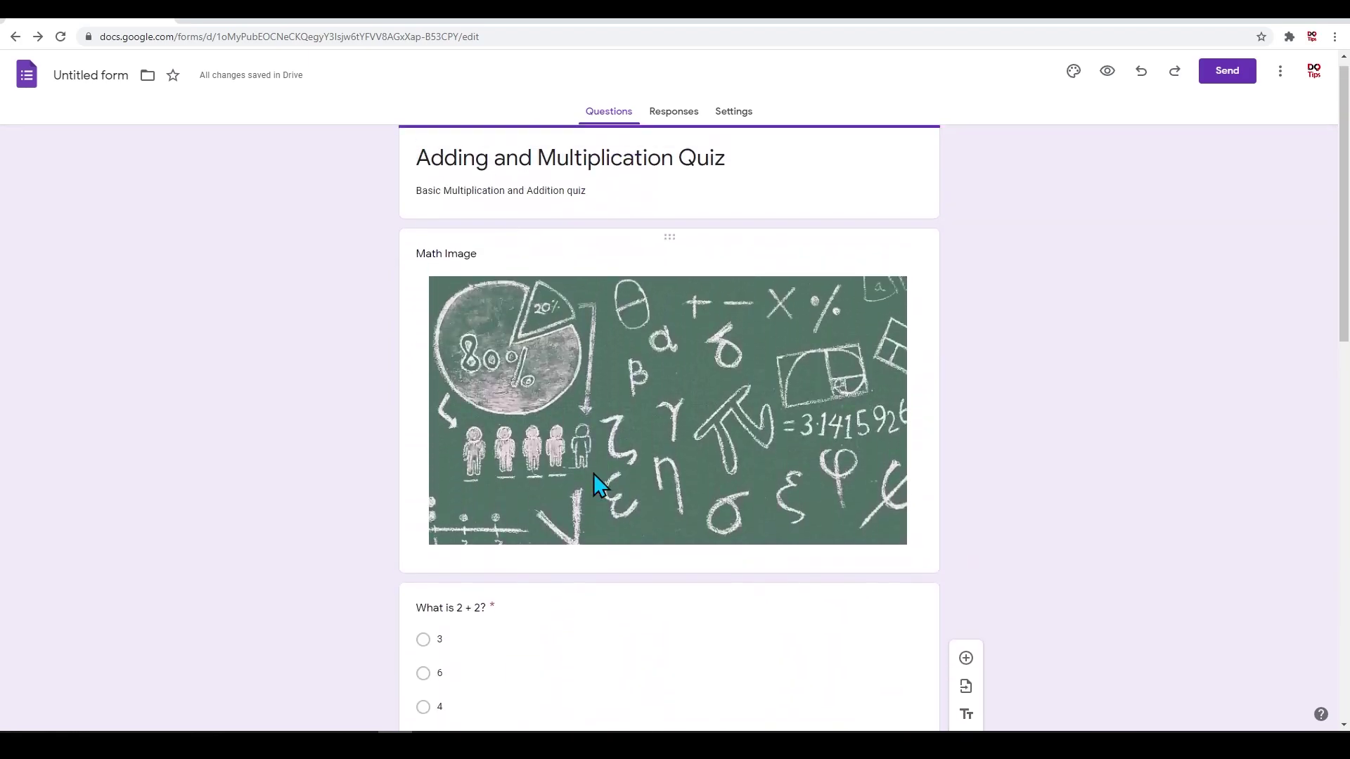
scroll(593, 475, "down", 15)
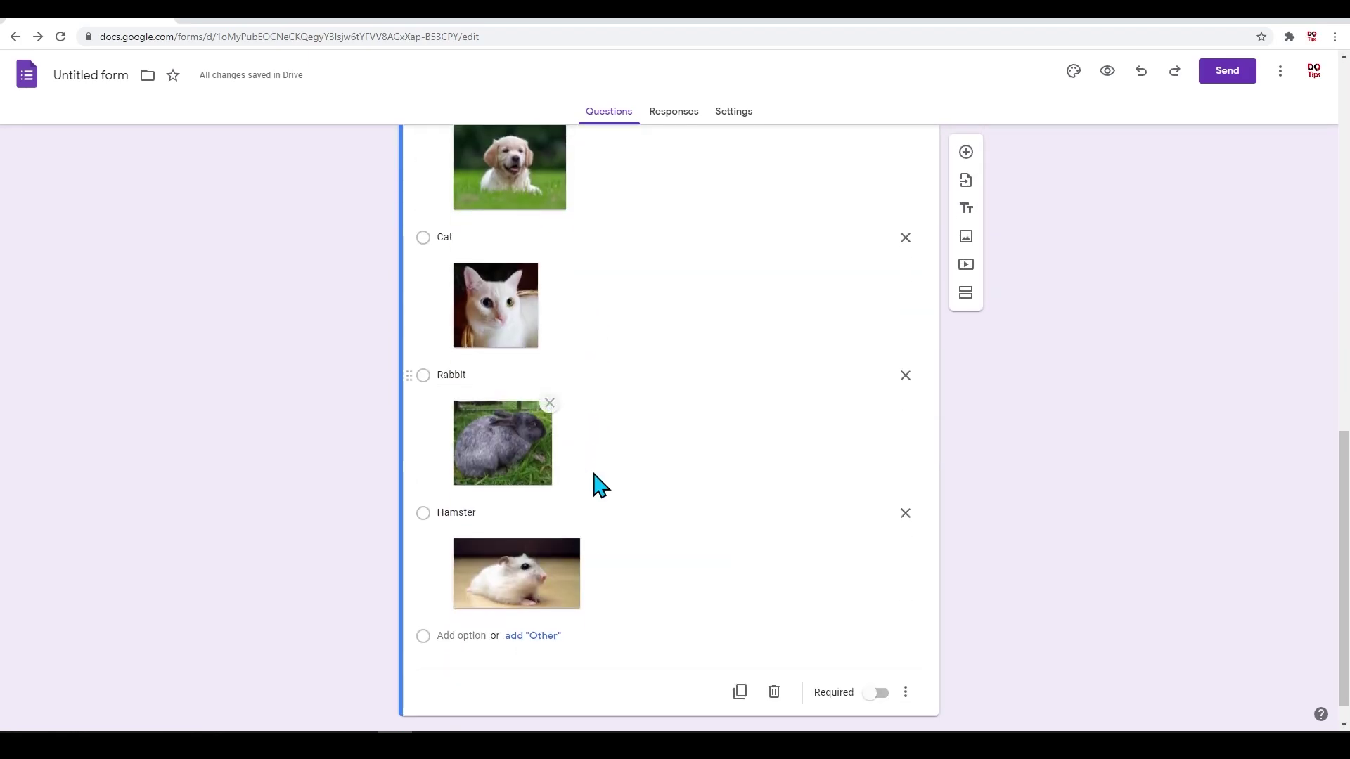
left_click(872, 694)
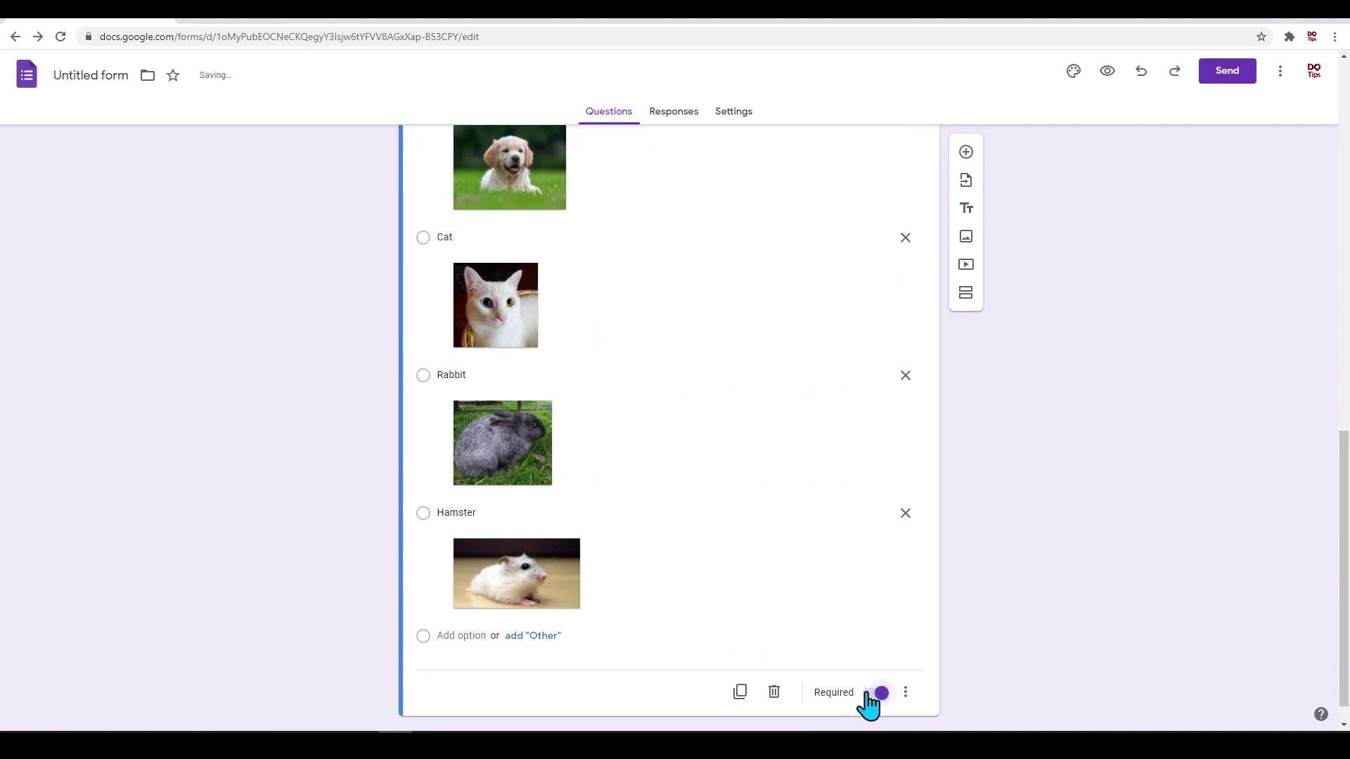
scroll(851, 611, "up", 15)
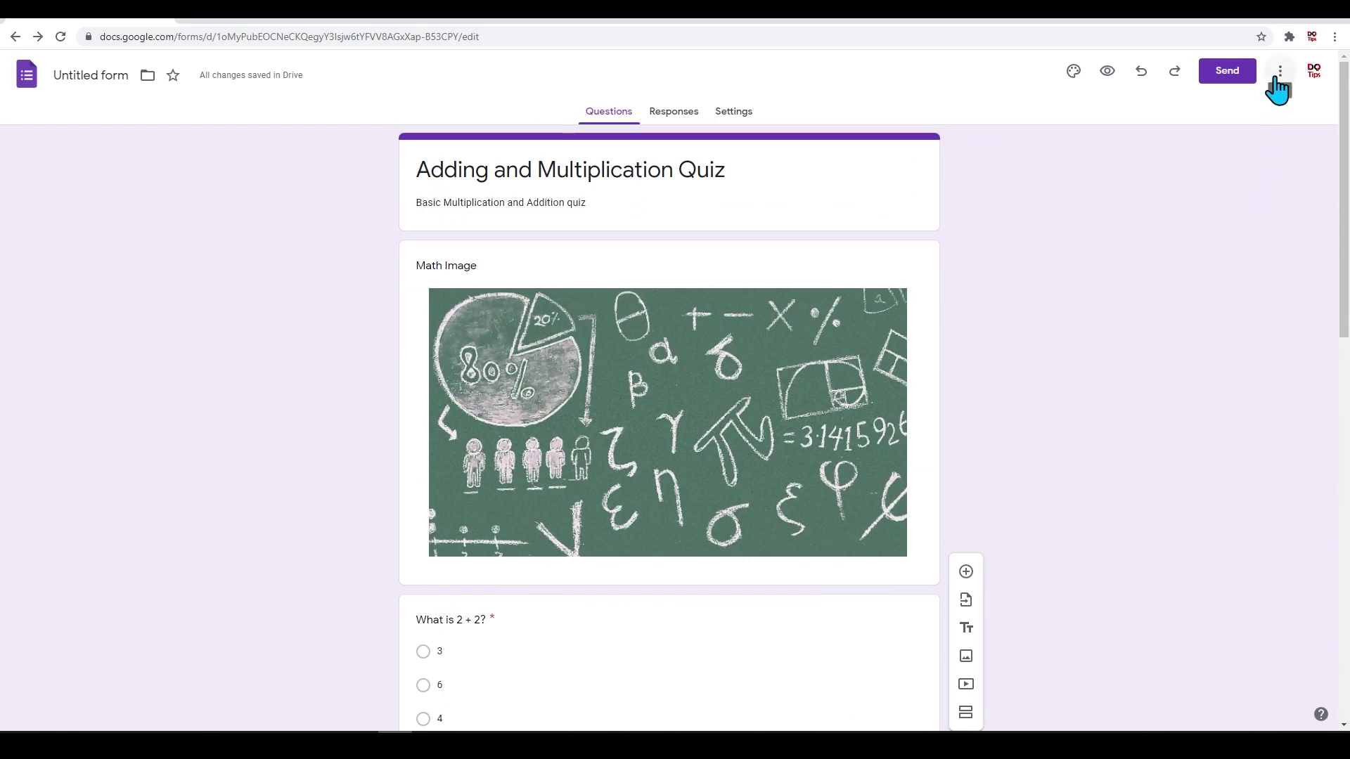
Step: Insert the open-book image as the quiz's header from the theme options
left_click(1075, 71)
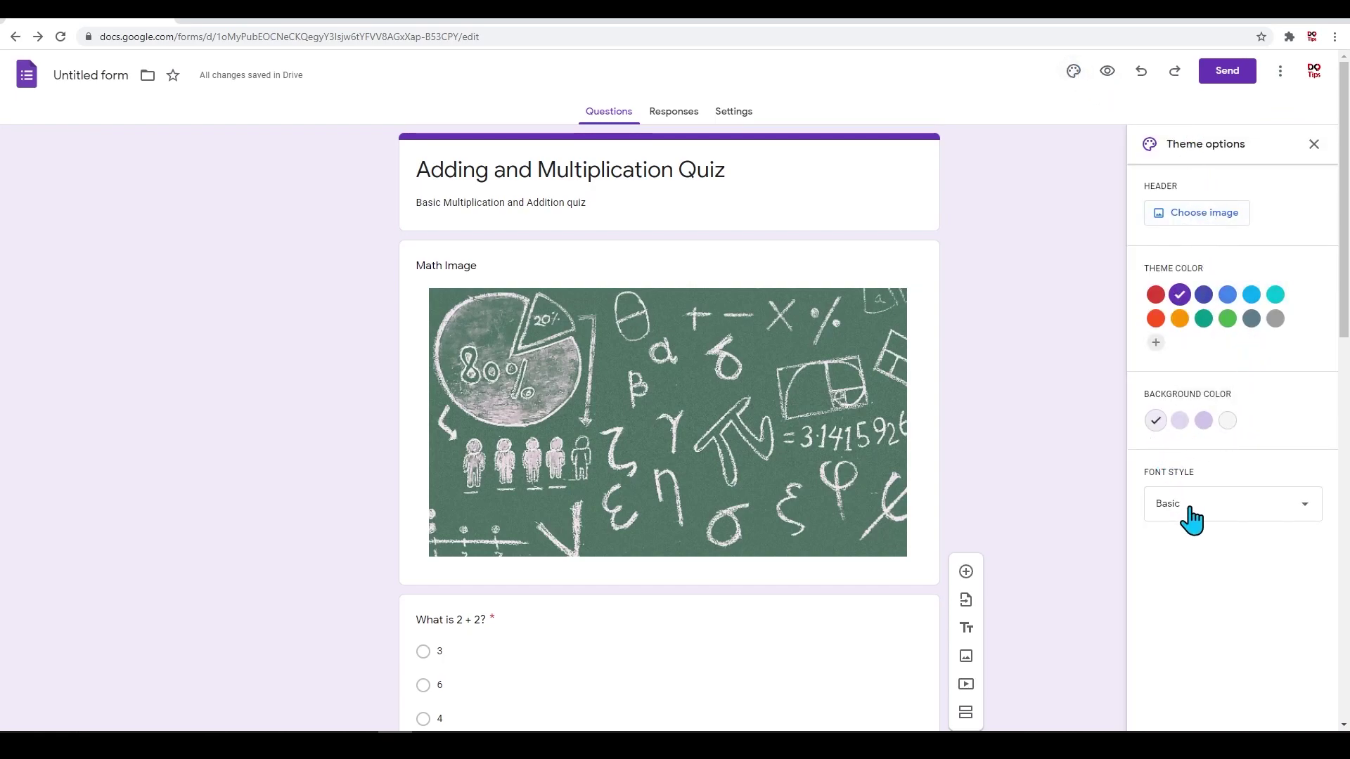
left_click(1211, 214)
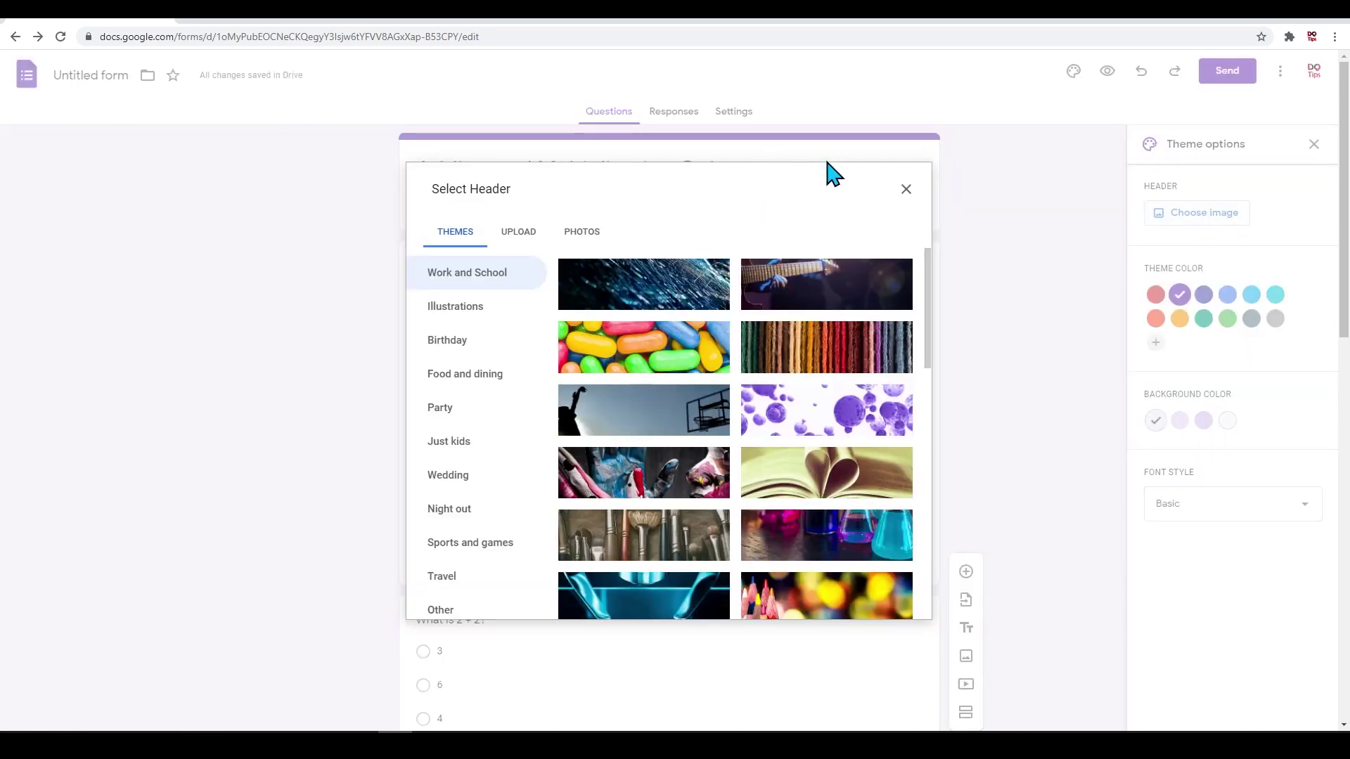
left_click(805, 484)
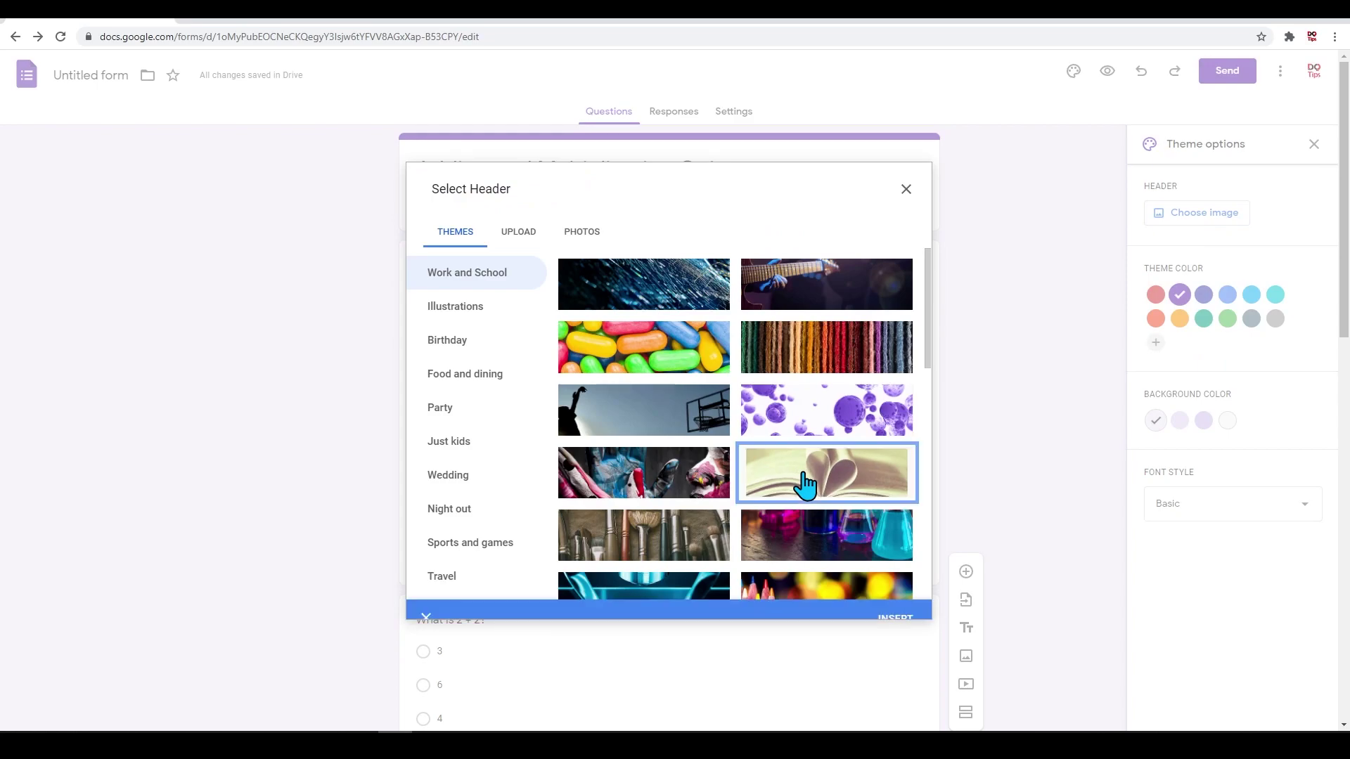
left_click(893, 605)
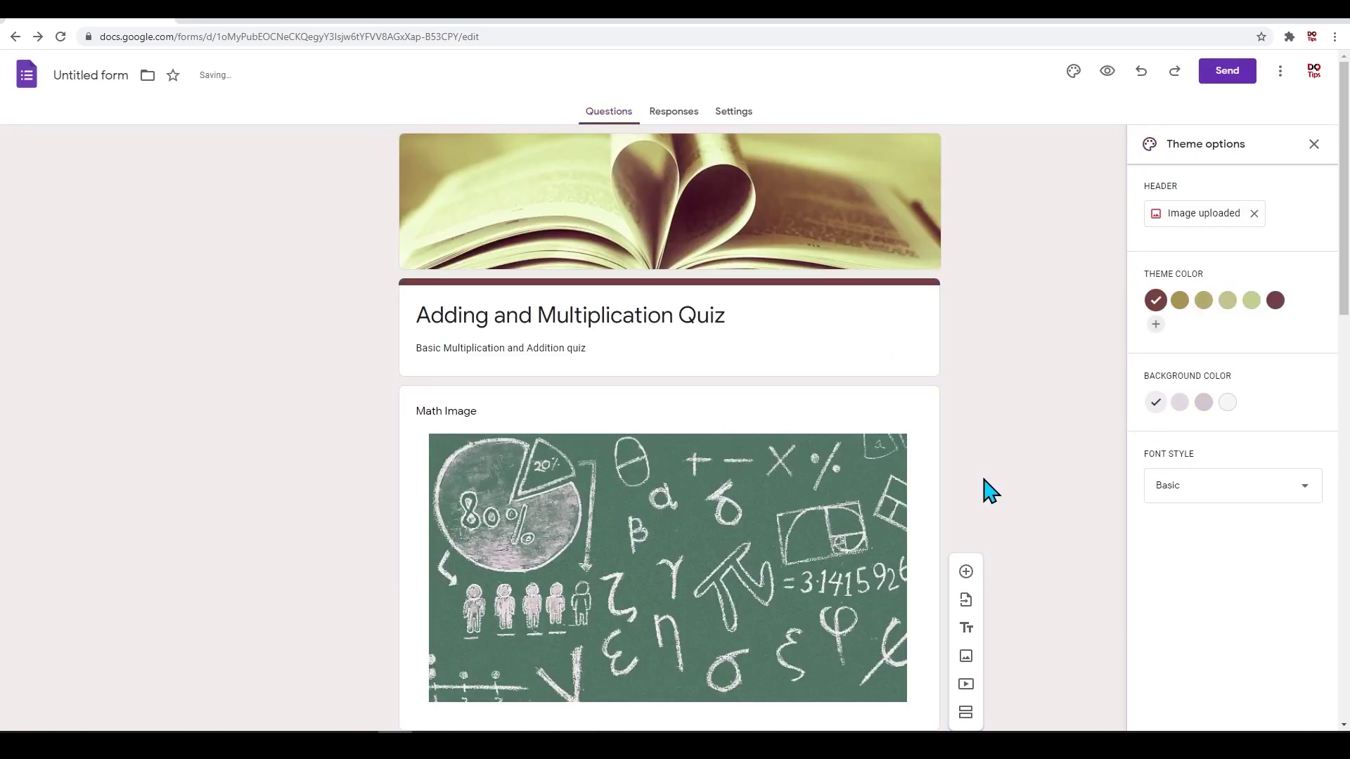
scroll(503, 401, "down", 10)
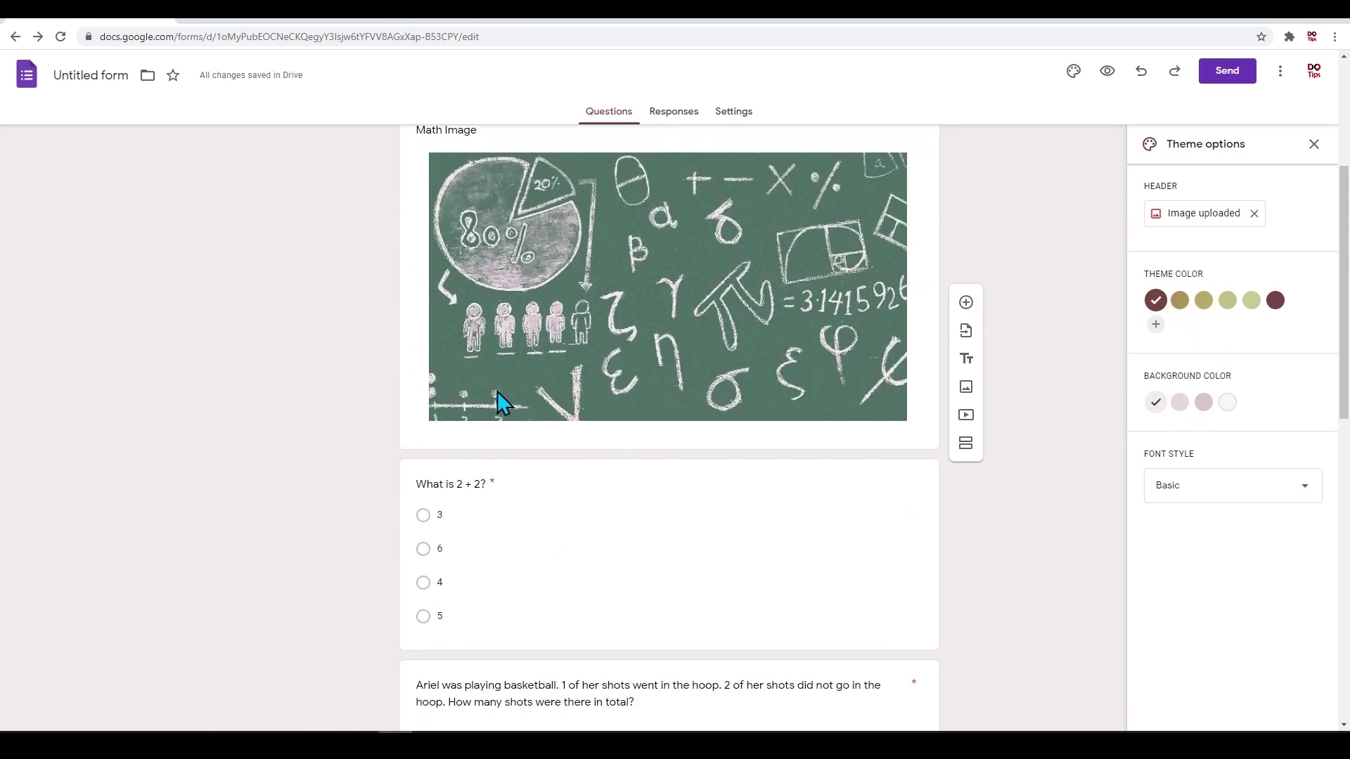
scroll(925, 503, "up", 10)
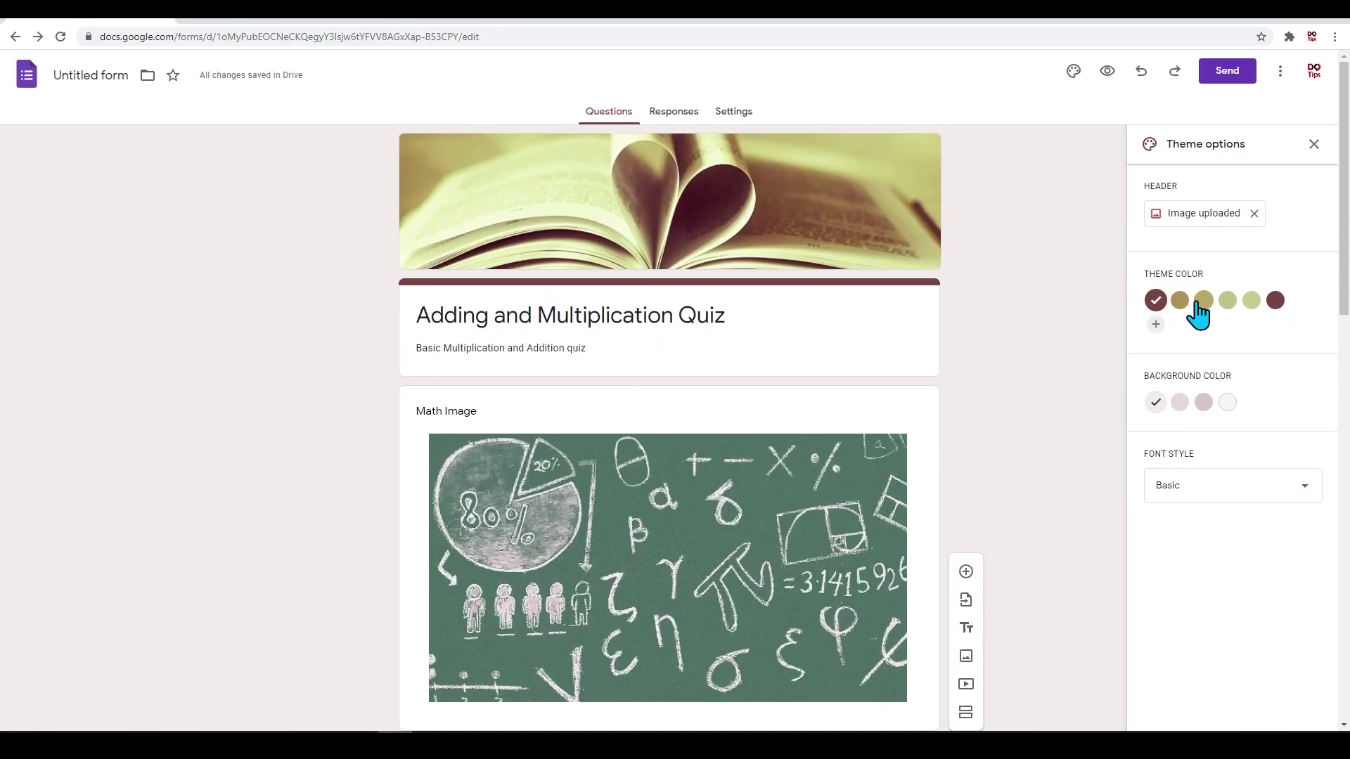
Step: Try other theme colours, settle on maroon, and keep the Basic font style
left_click(1180, 302)
left_click(1204, 302)
left_click(1228, 302)
left_click(1156, 301)
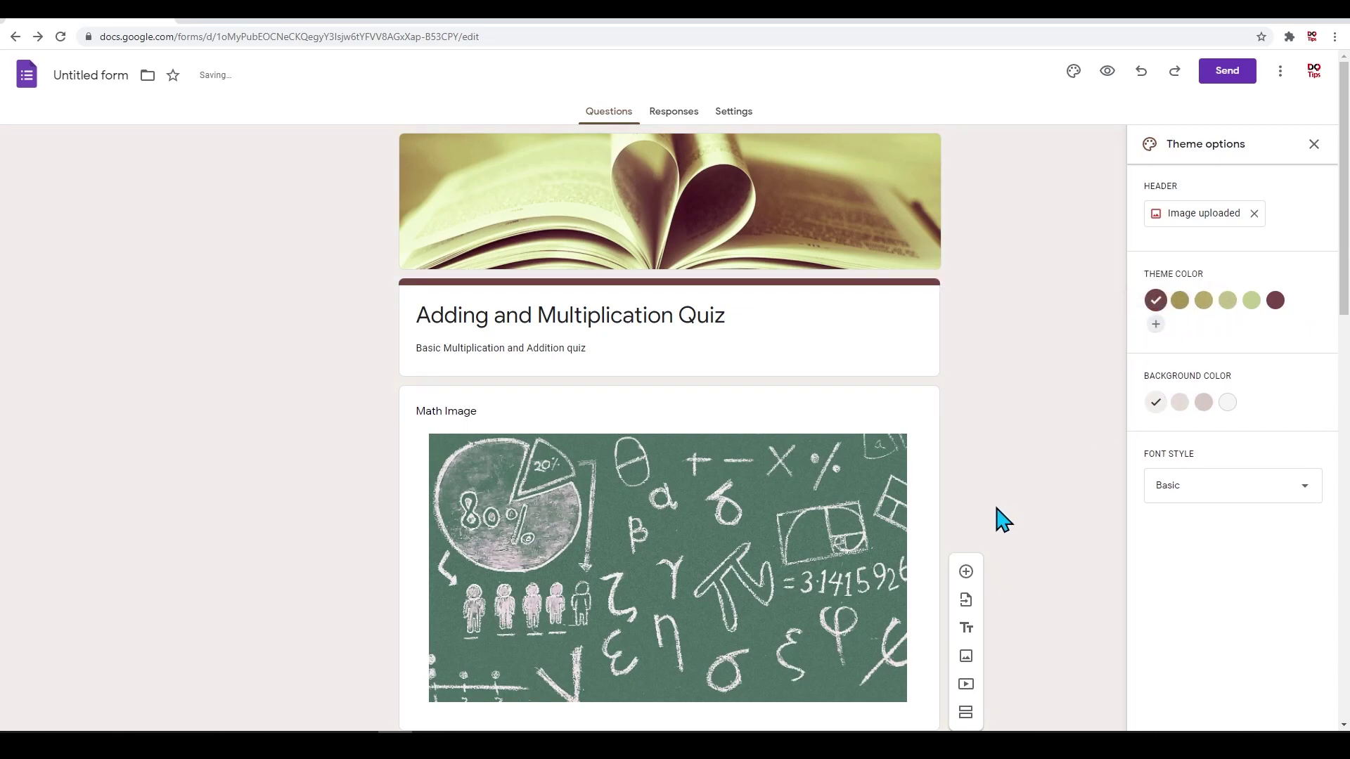
left_click(1184, 494)
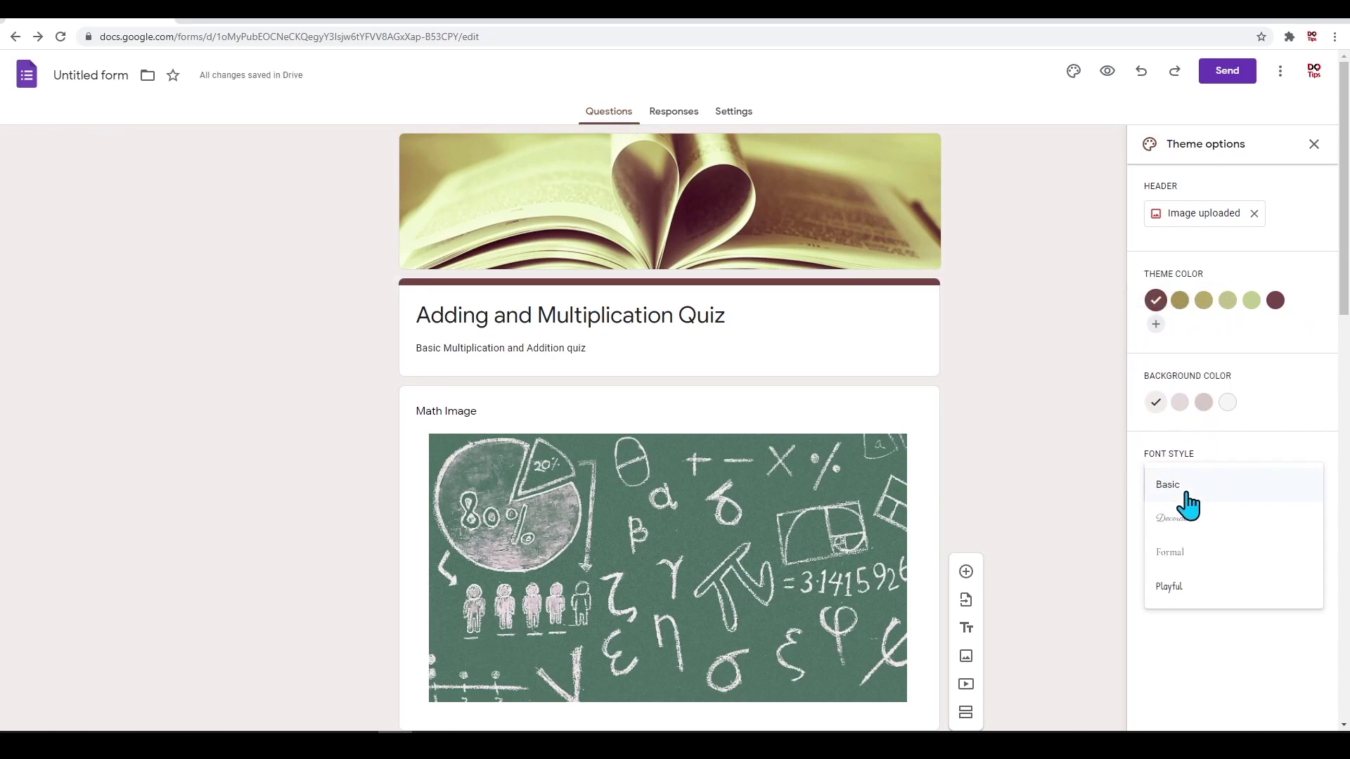
left_click(1222, 645)
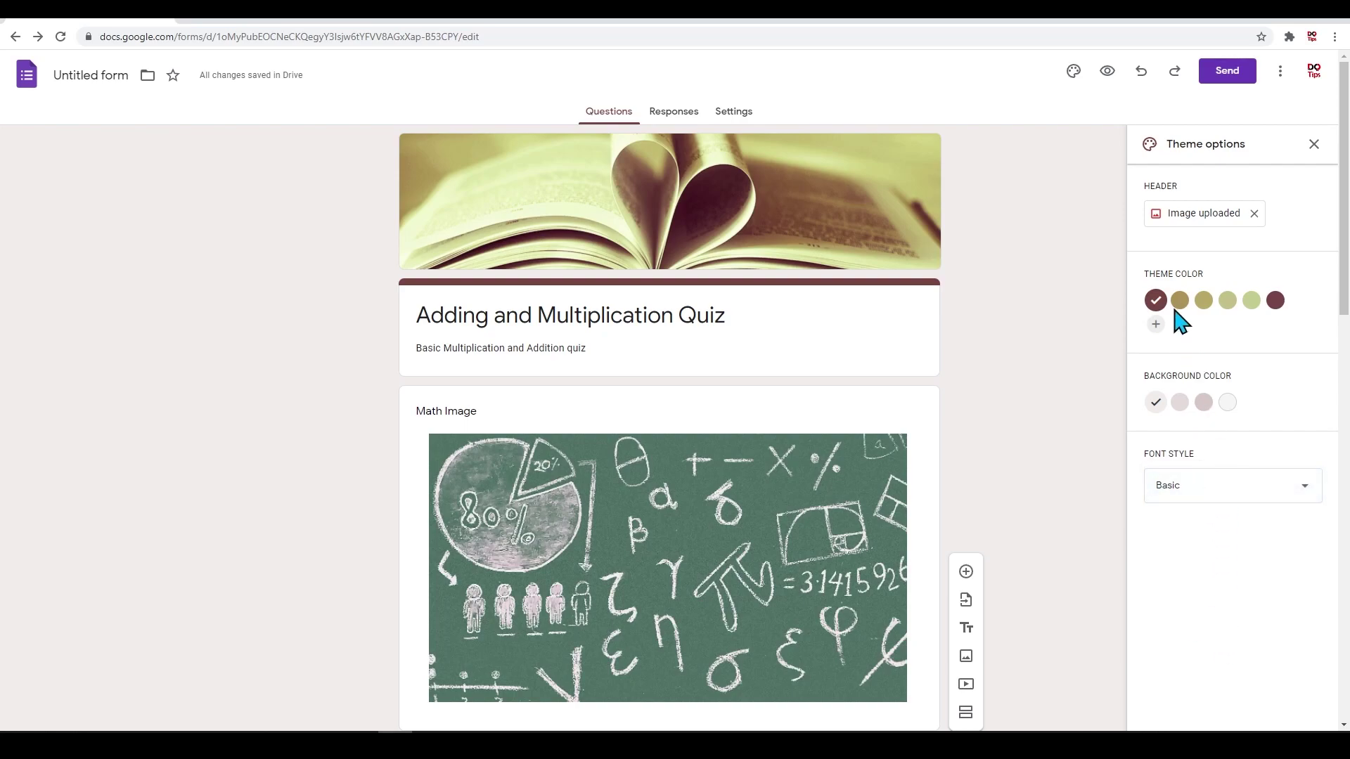
left_click(1108, 73)
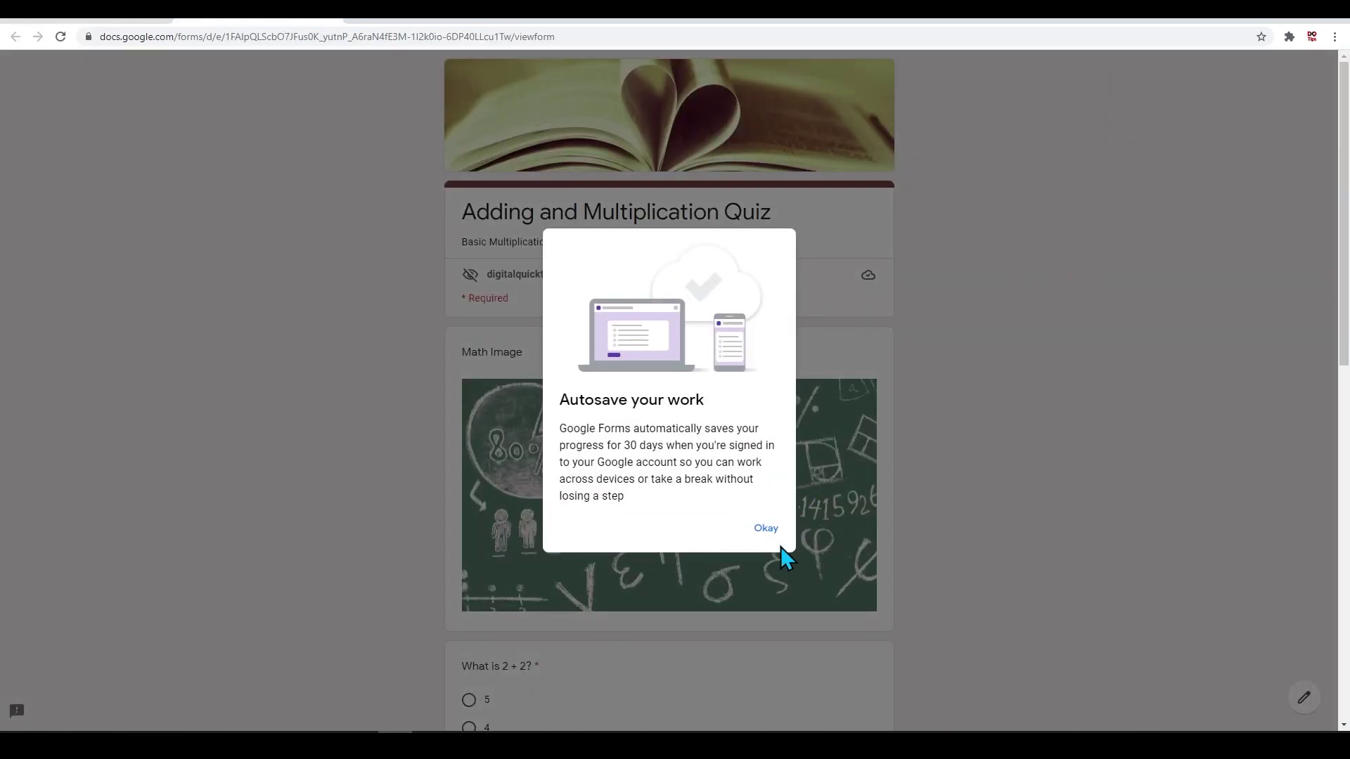
left_click(765, 530)
scroll(812, 310, "down", 4)
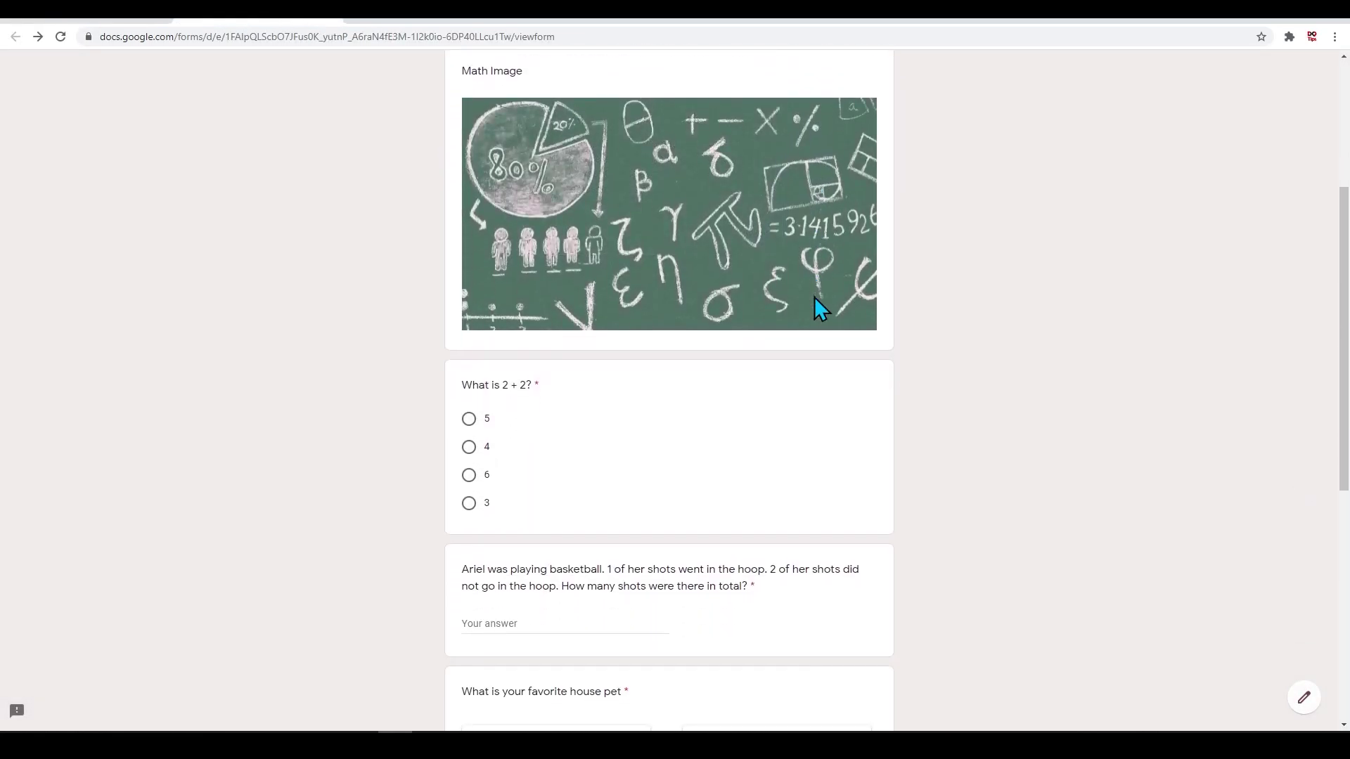
scroll(820, 308, "down", 7)
scroll(813, 313, "up", 11)
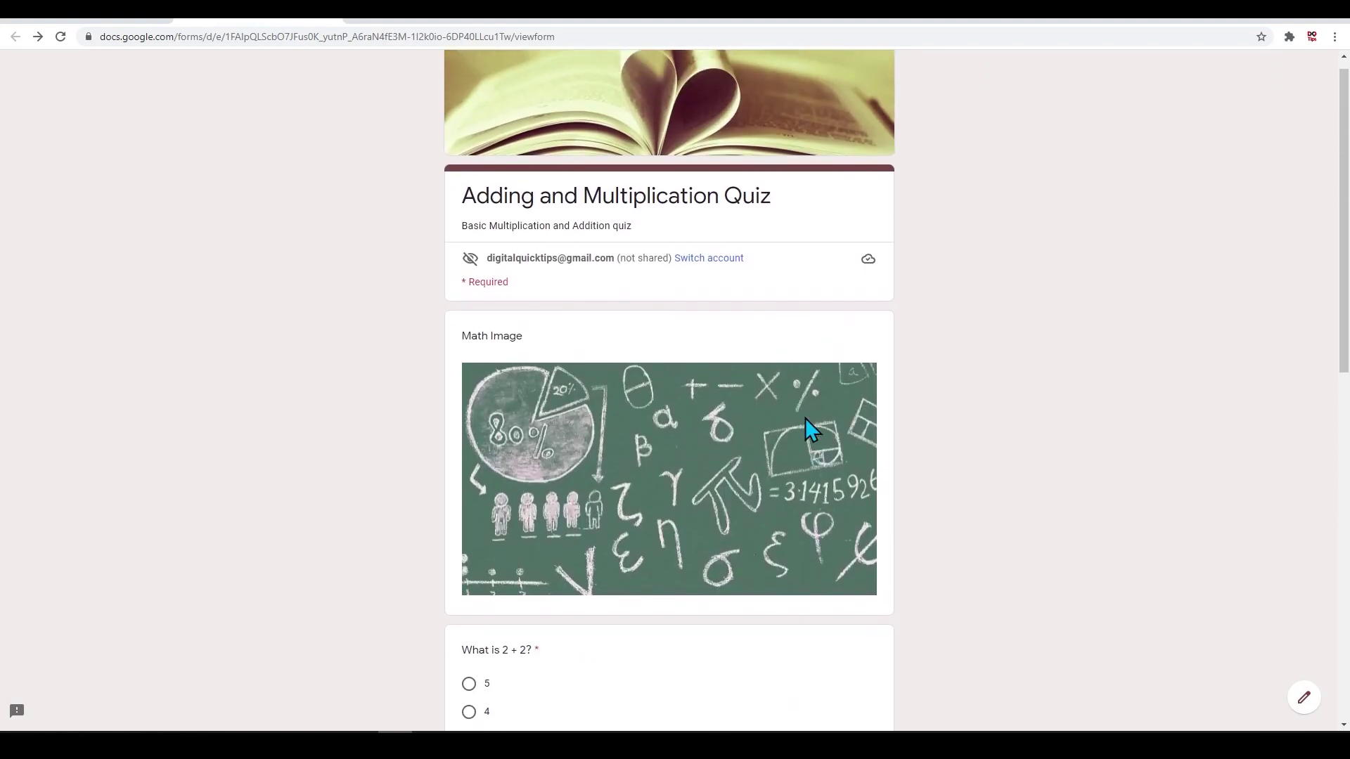
scroll(804, 417, "up", 1)
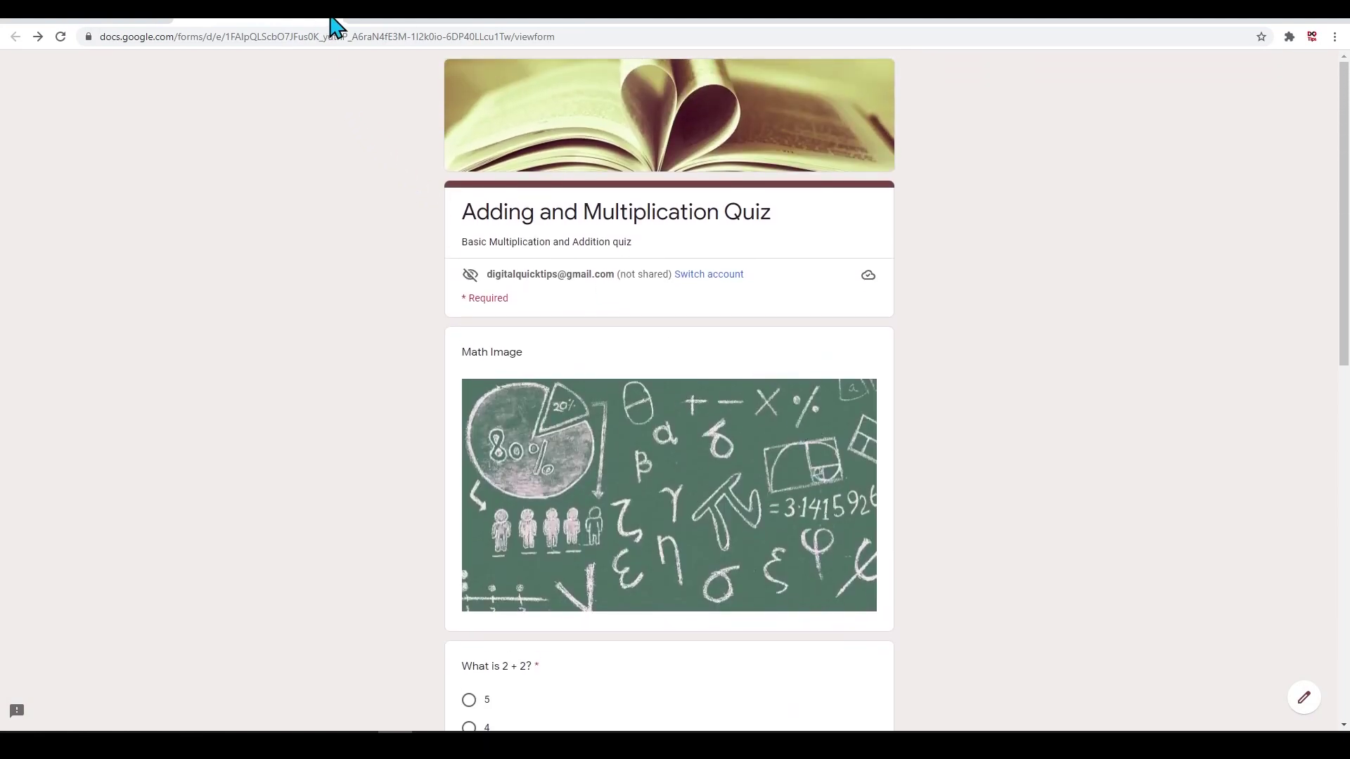
left_click(172, 21)
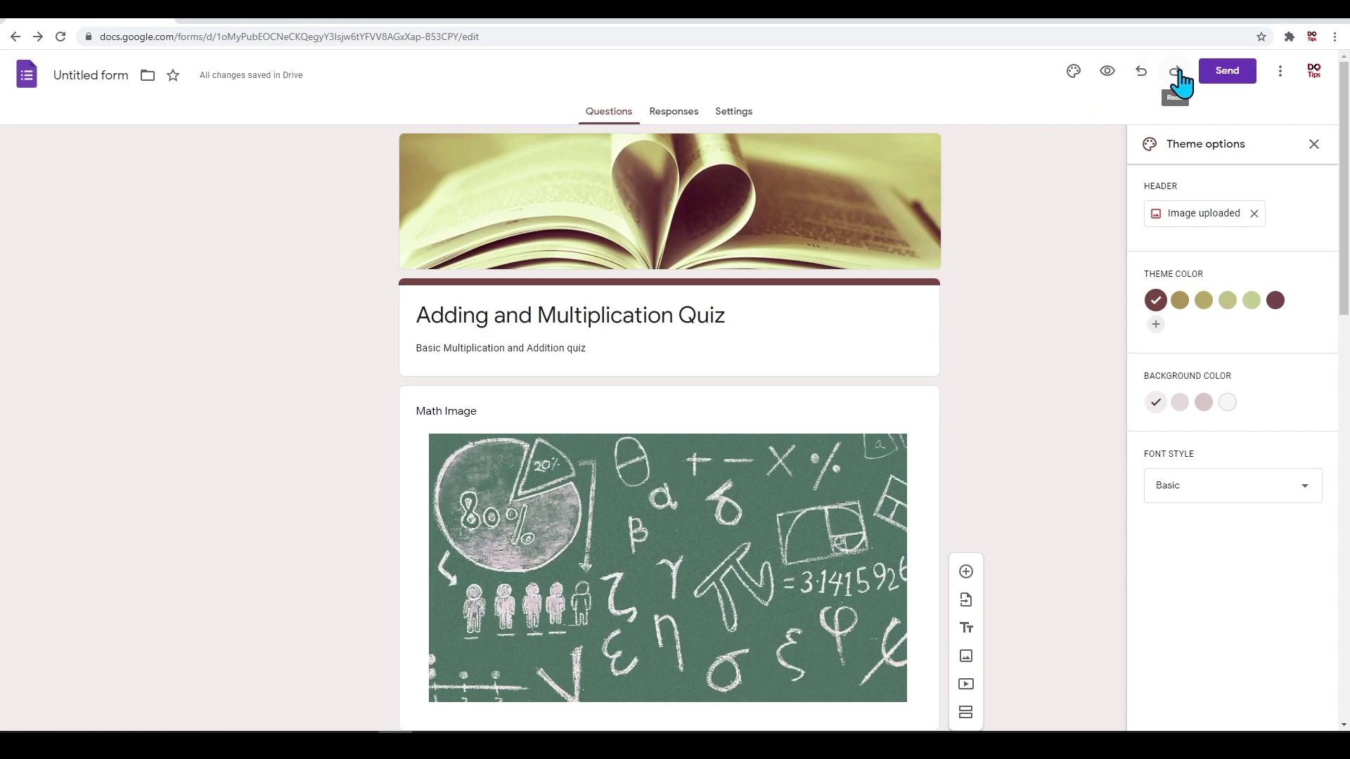
Step: Copy the quiz's shortened forms.gle link from the Send form Link tab, then close the window
left_click(1238, 81)
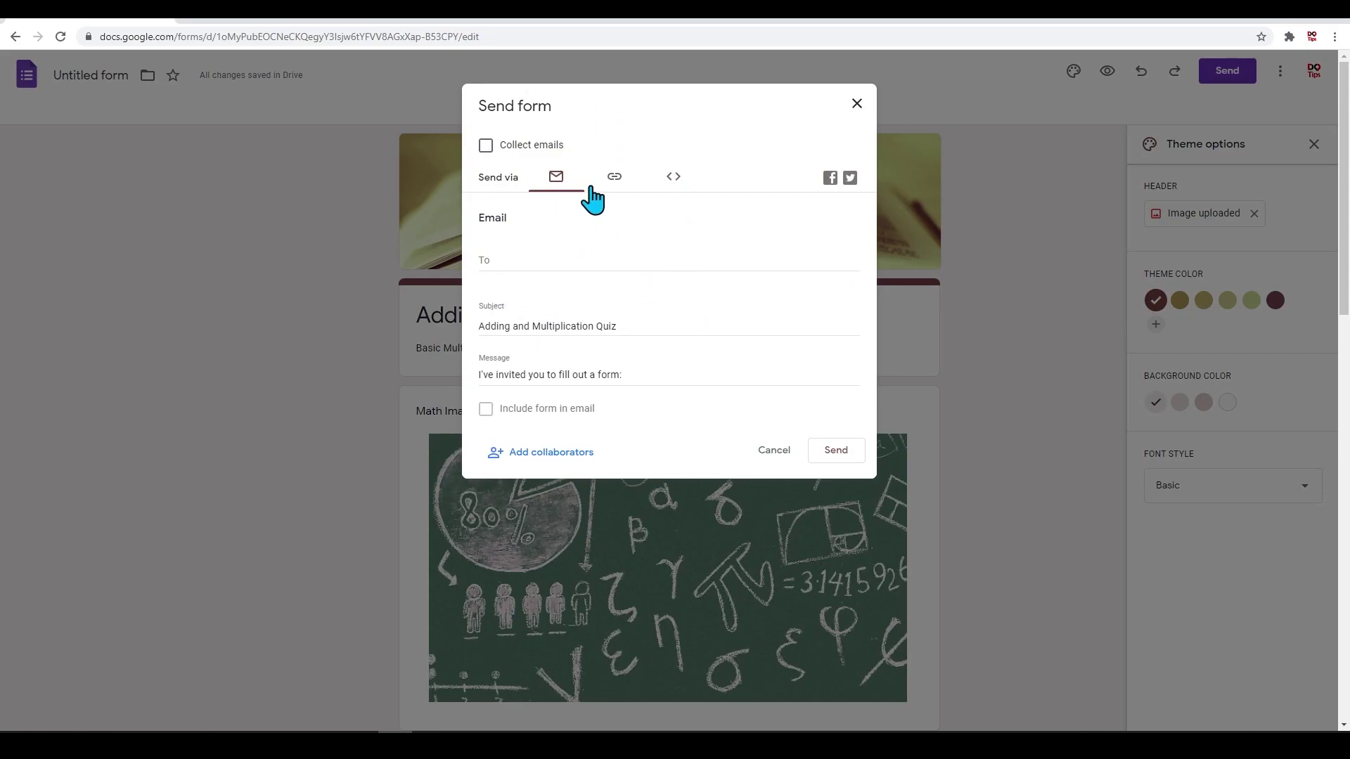
left_click(615, 182)
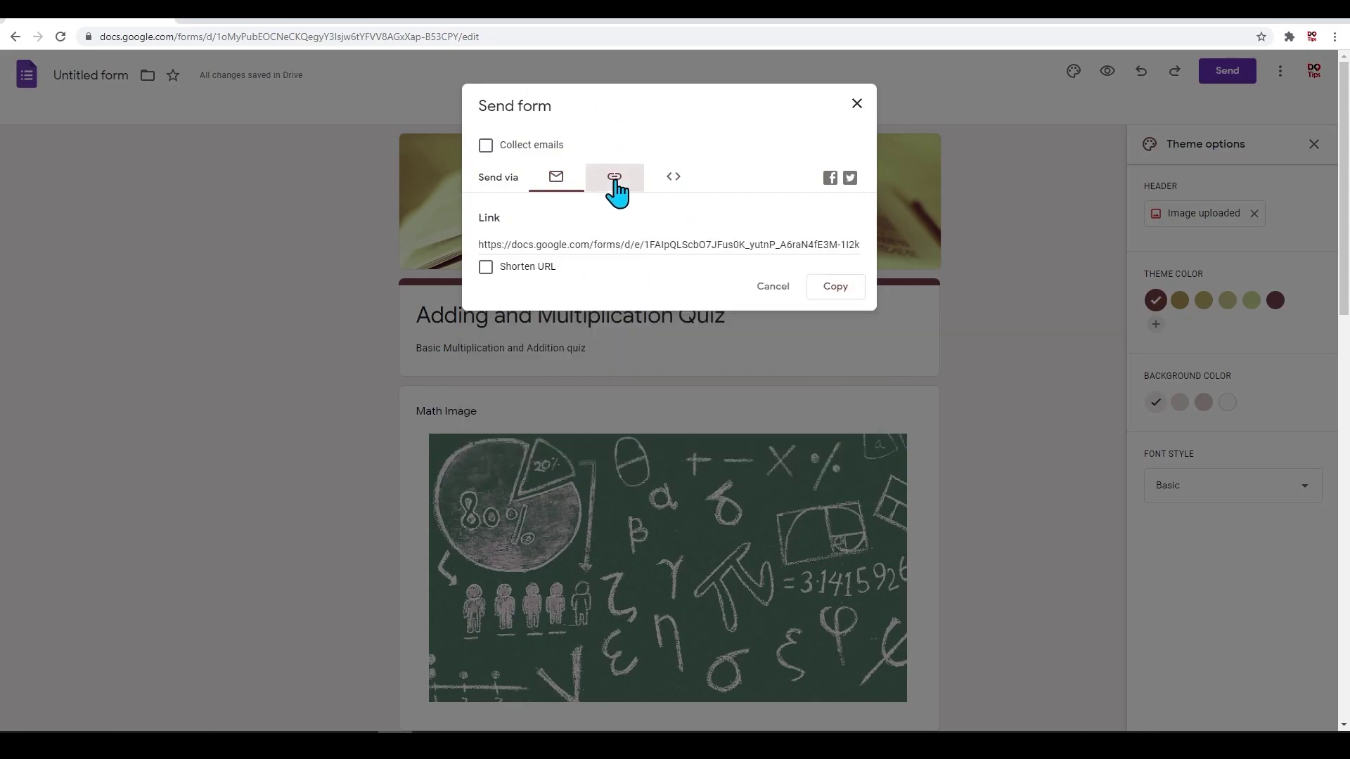
left_click(675, 180)
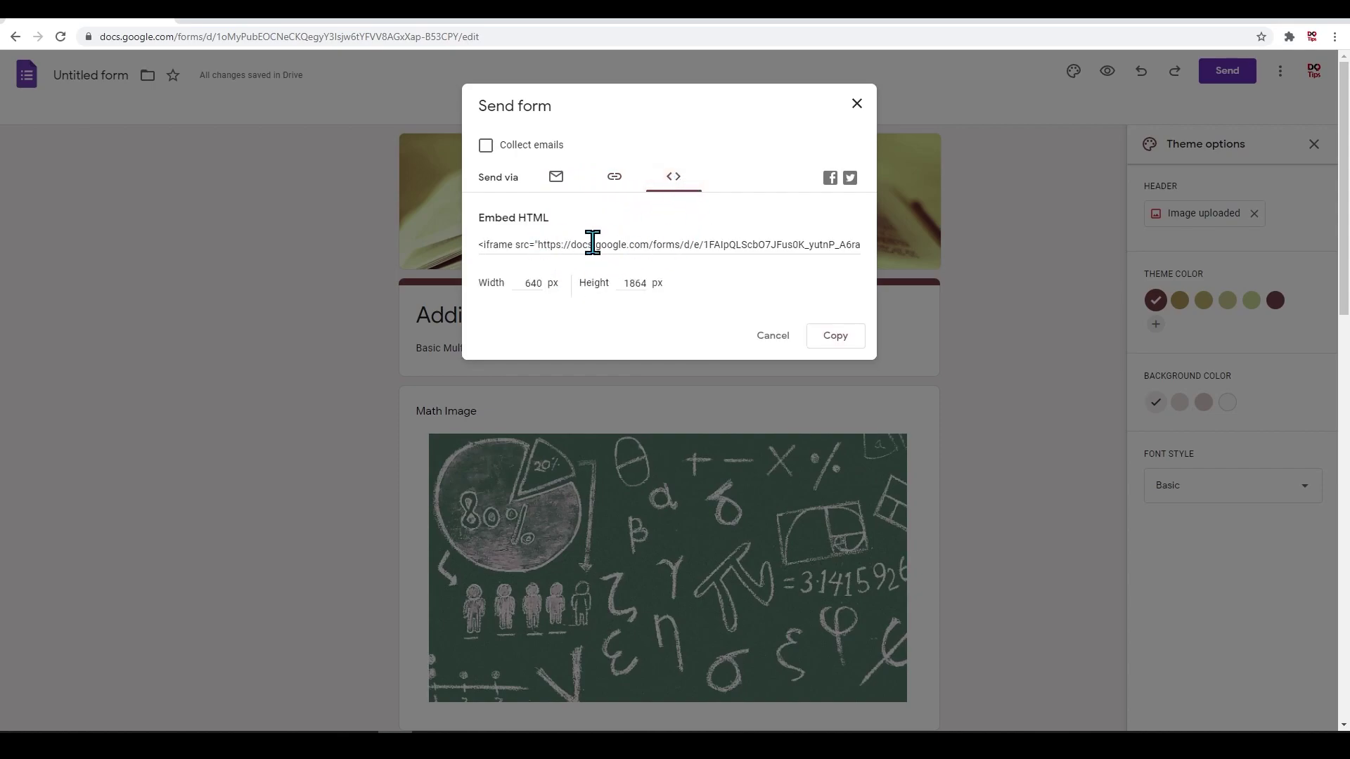
left_click(612, 183)
left_click(661, 243)
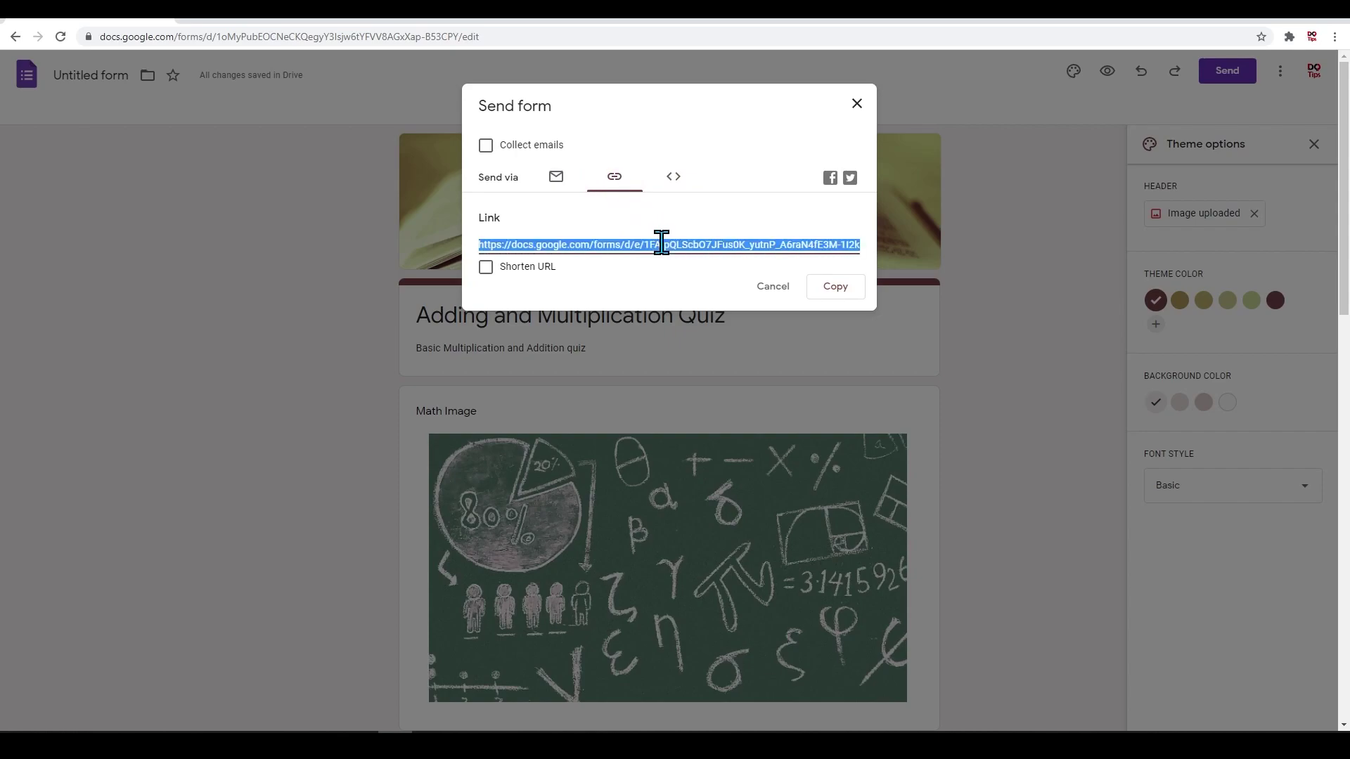
left_click(486, 271)
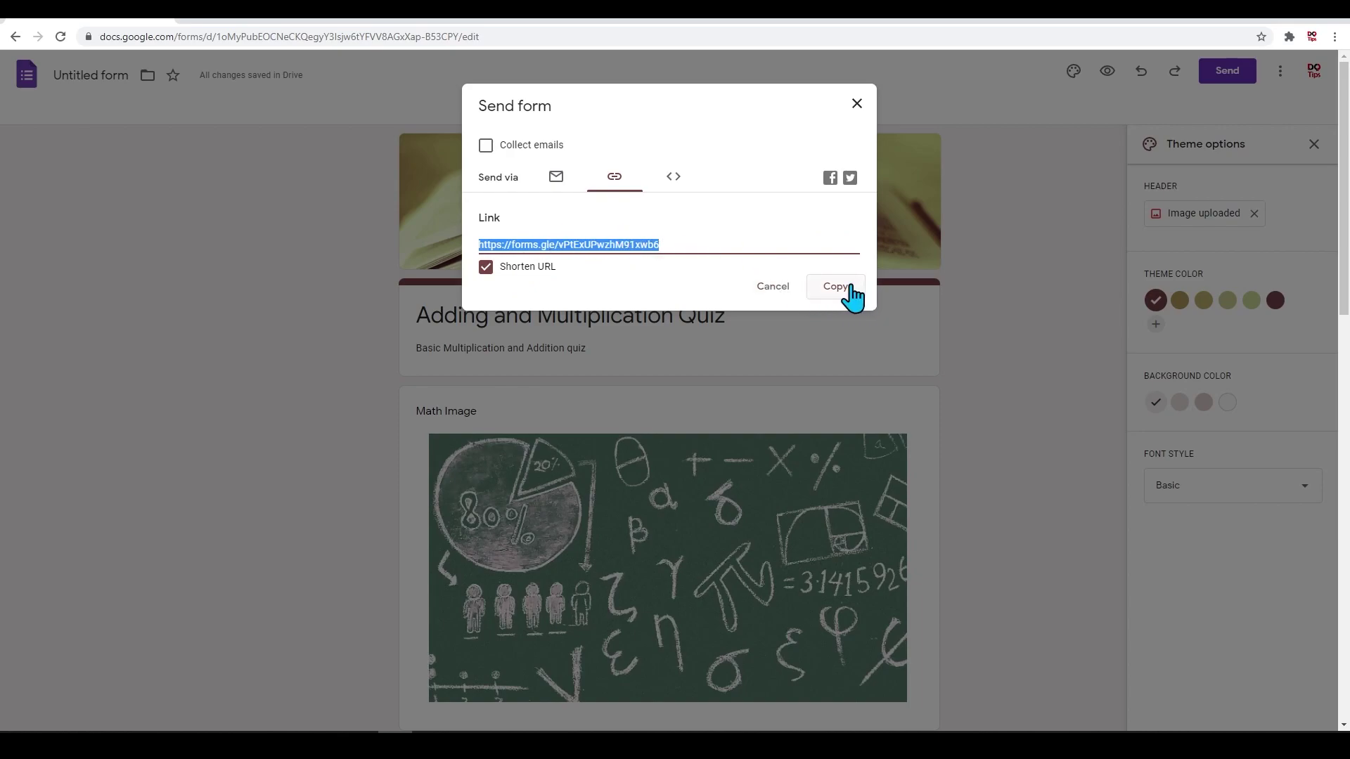
left_click(857, 105)
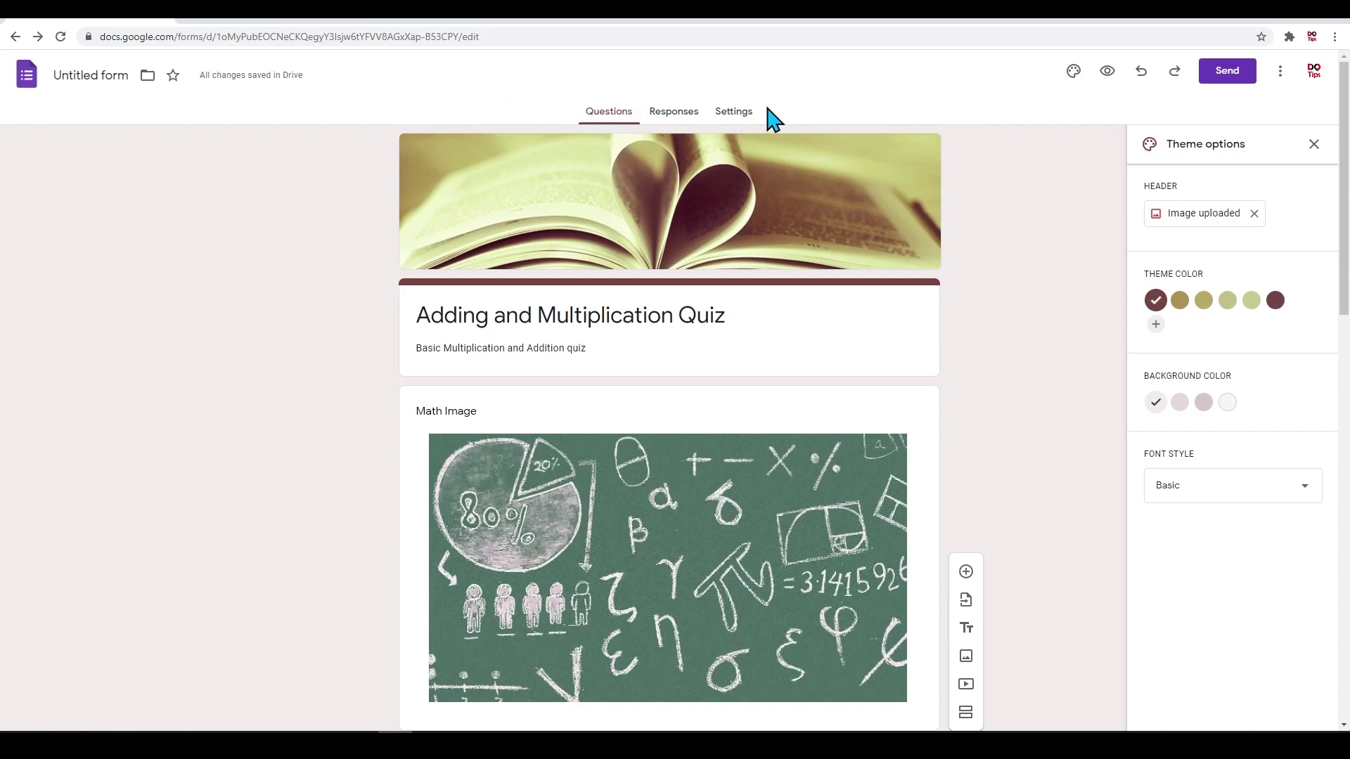
Step: On the Responses page, toggle Accepting responses off and on, leaving it accepting
left_click(671, 116)
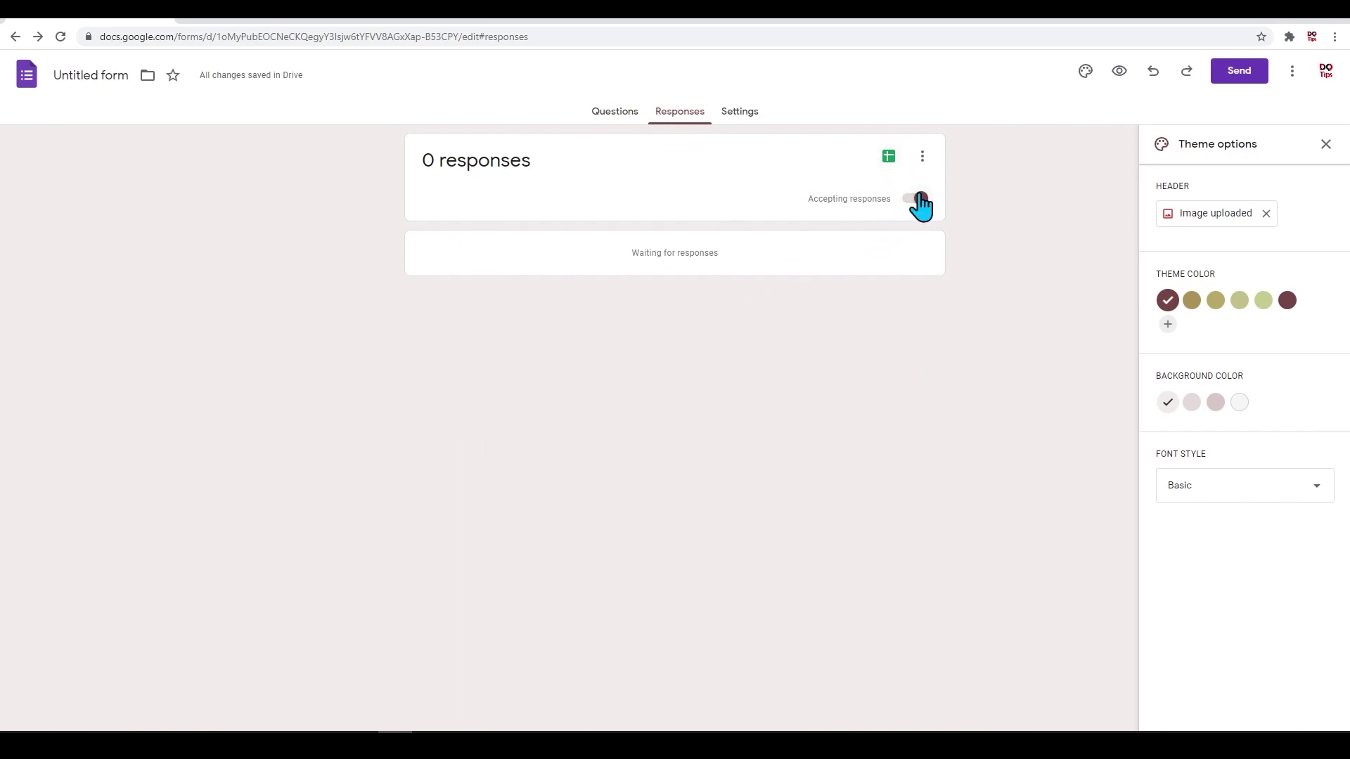
left_click(919, 199)
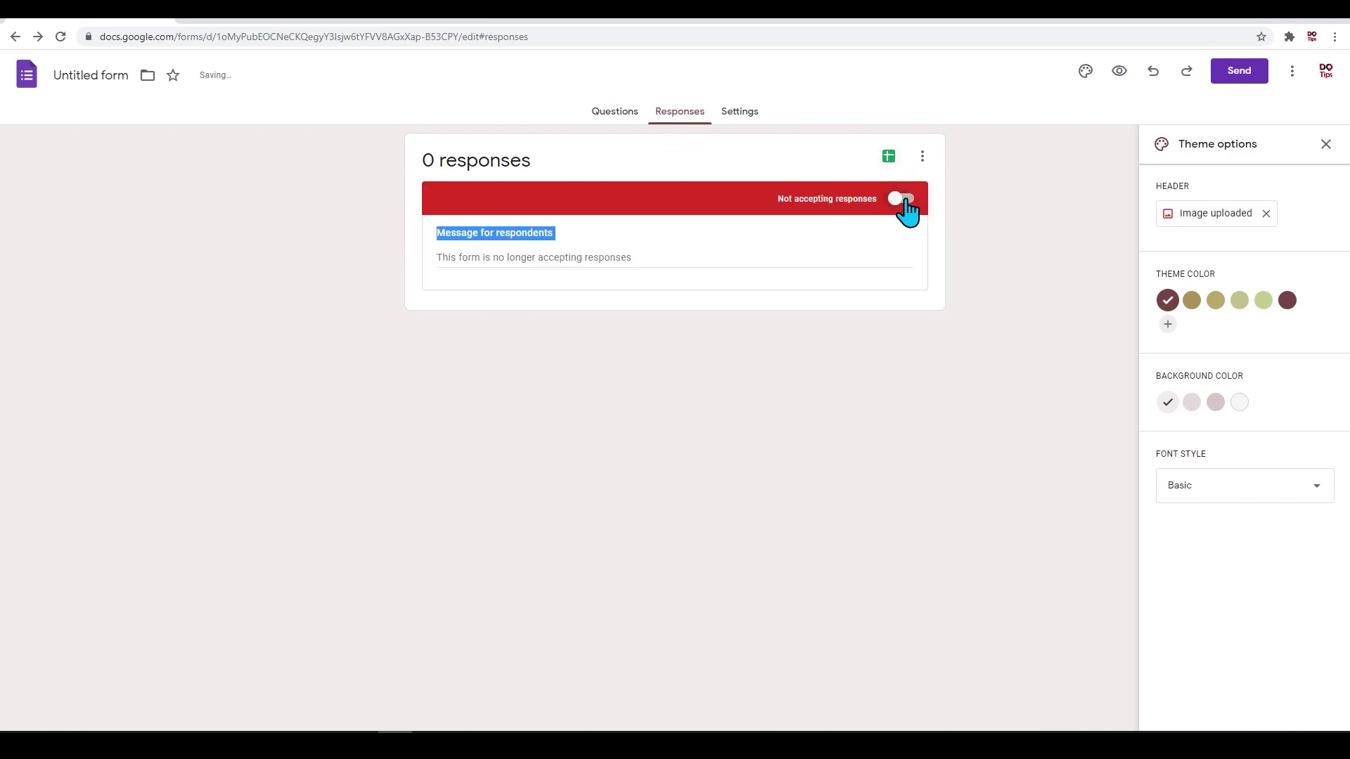
left_click(902, 199)
left_click(902, 199)
left_click(902, 199)
left_click(911, 200)
left_click(911, 200)
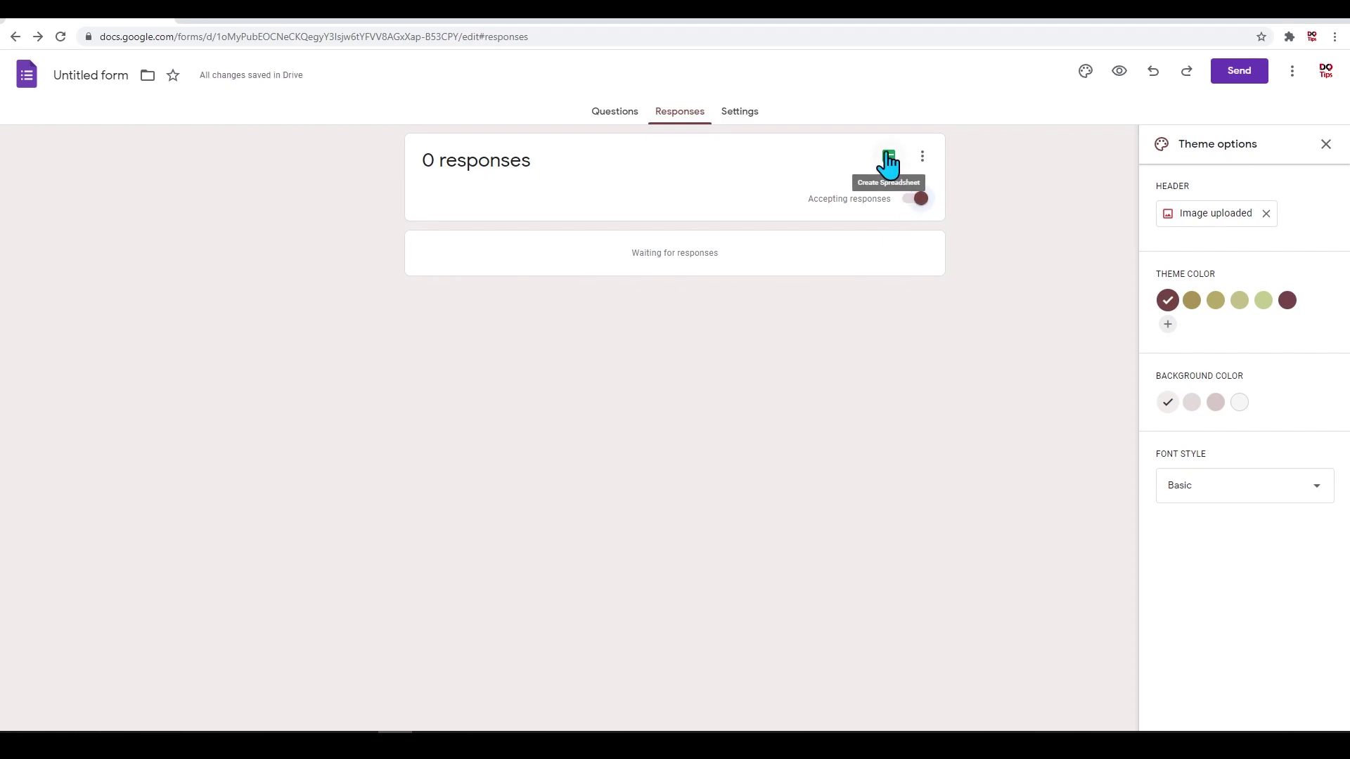
Step: Enable Get email notifications for new responses from the three-dot menu
left_click(924, 159)
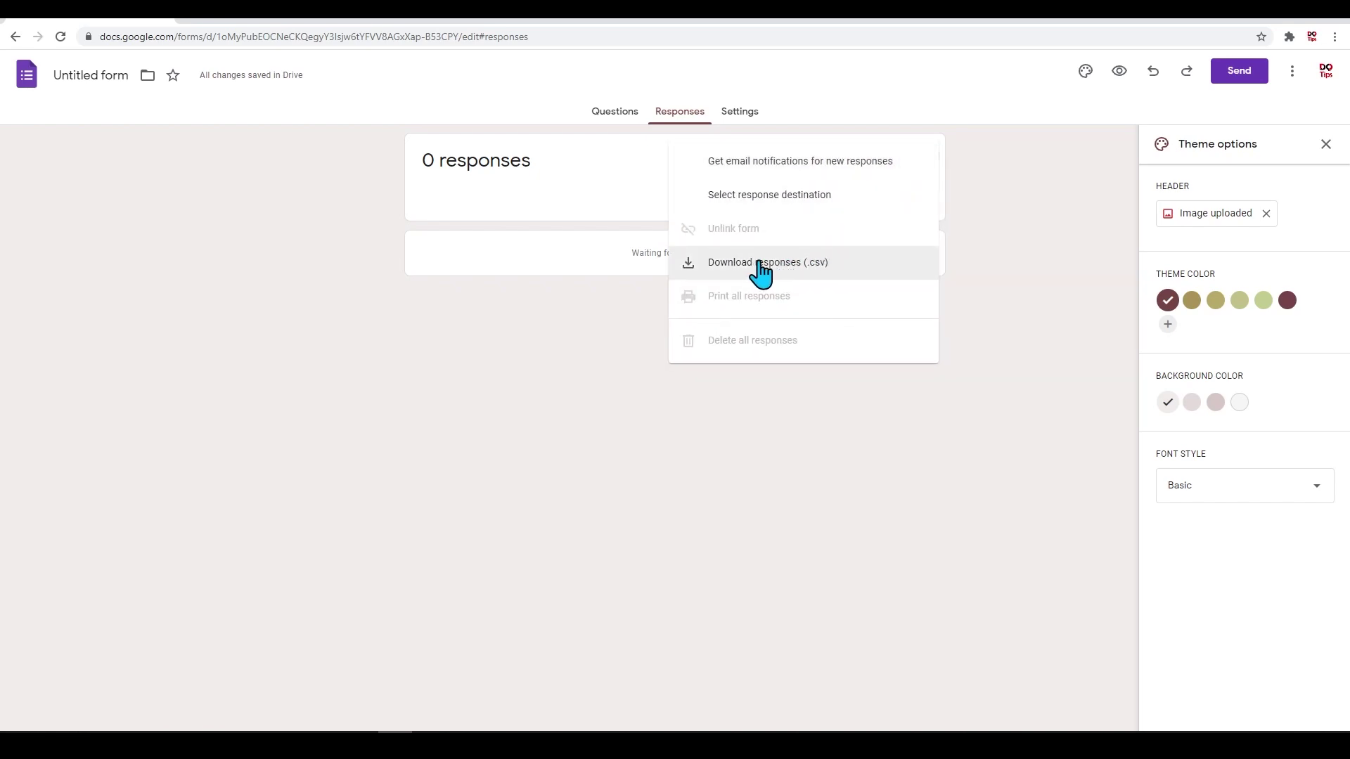
left_click(612, 324)
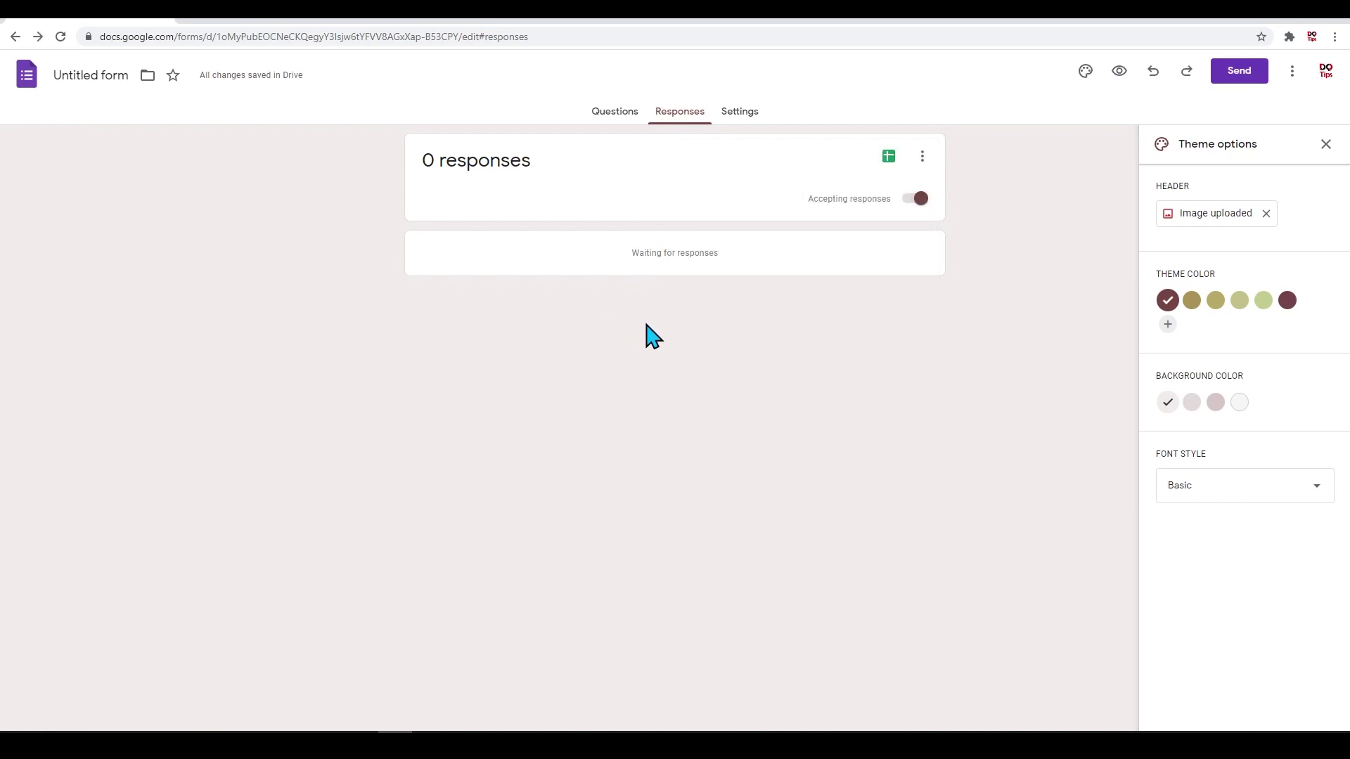
left_click(923, 157)
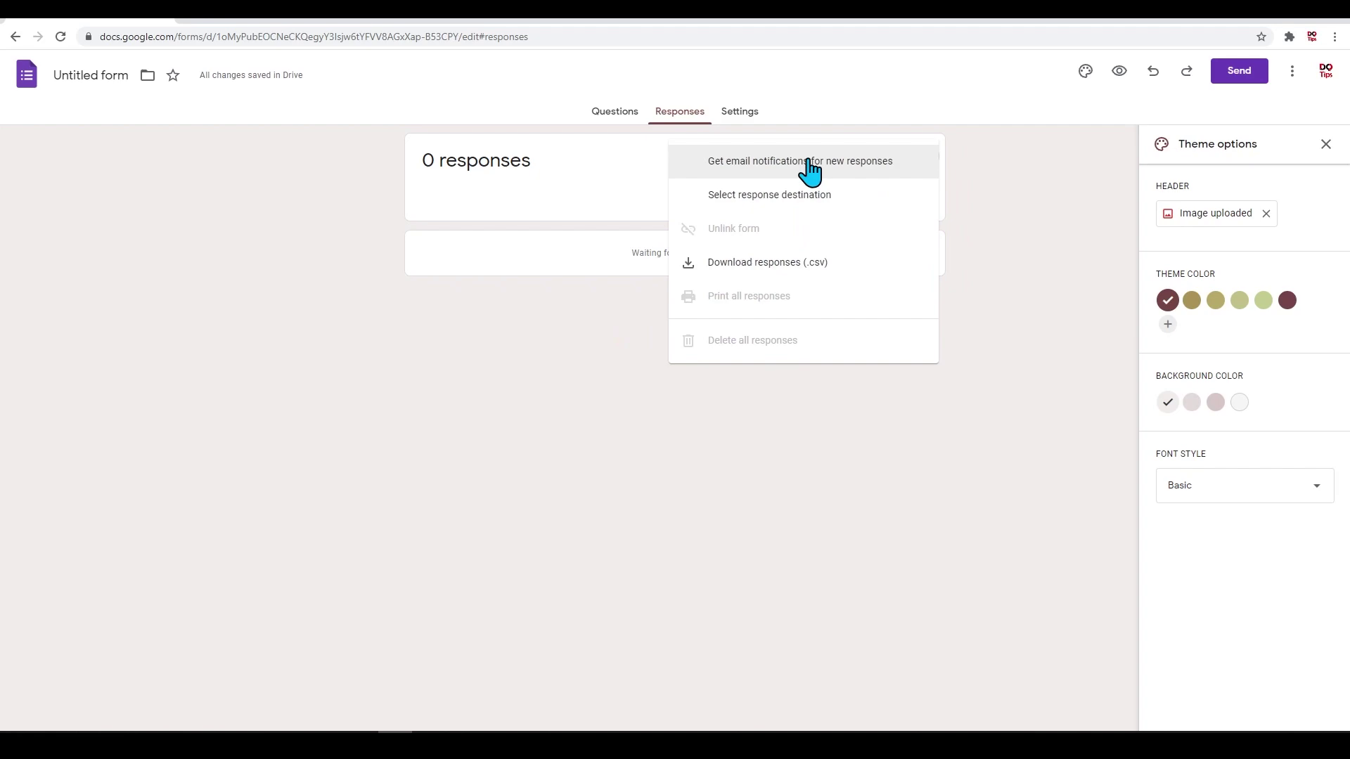
left_click(754, 169)
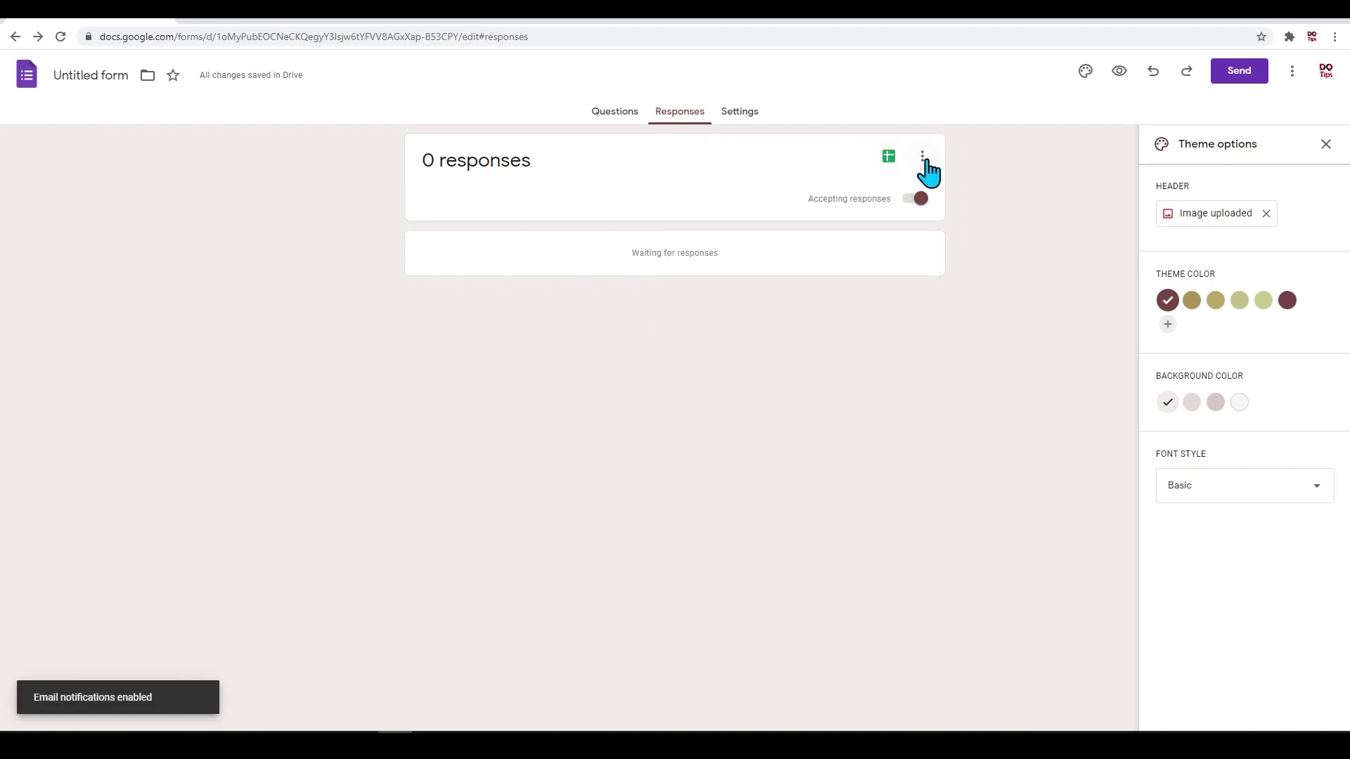
left_click(924, 158)
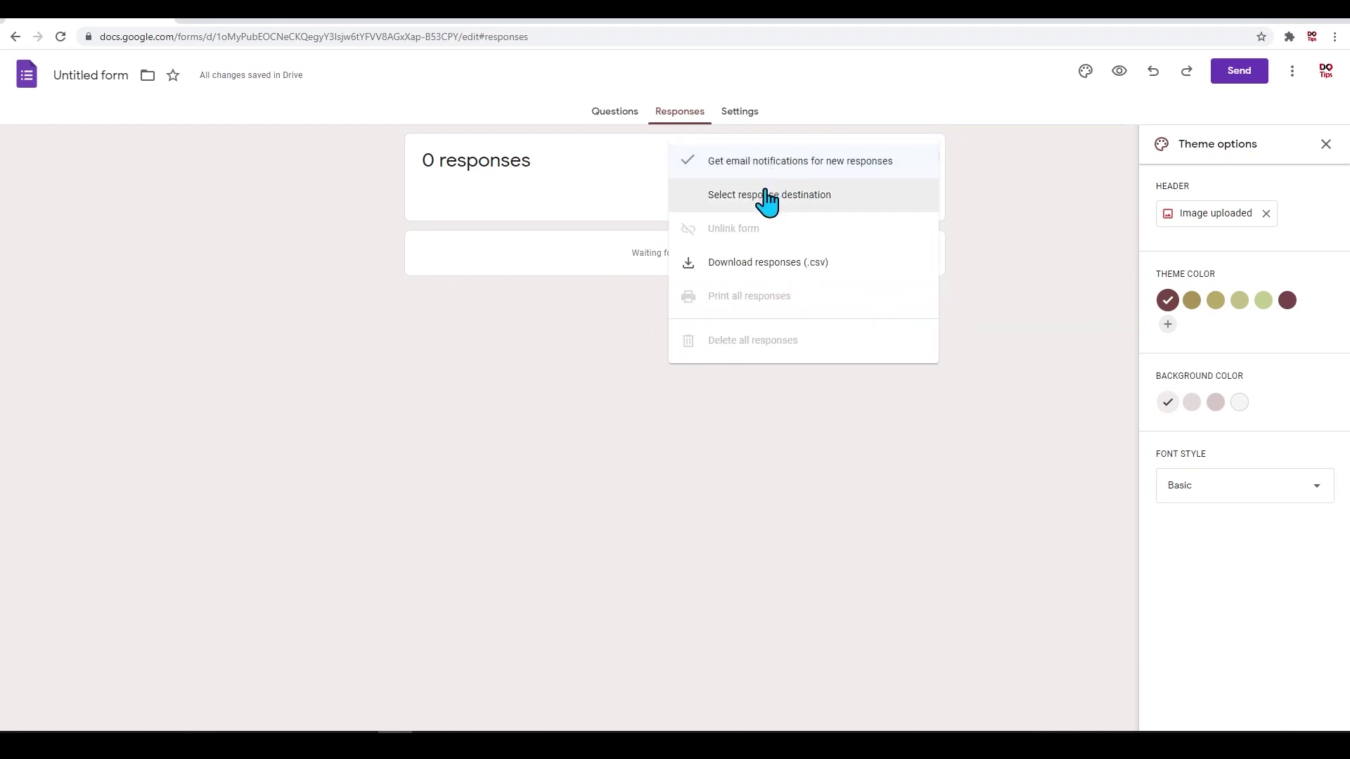
left_click(632, 294)
Step: Turn on Make this a quiz with grades released immediately after each submission
left_click(738, 119)
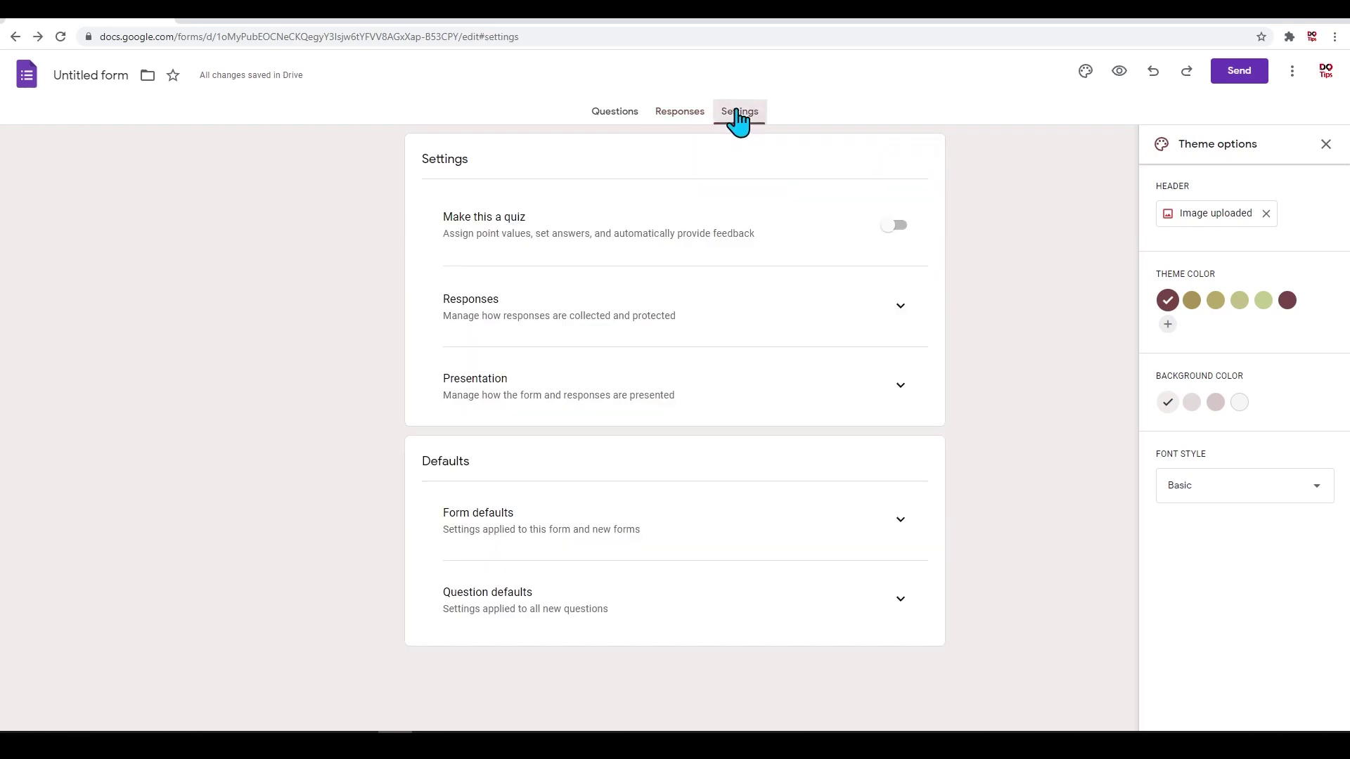
left_click(894, 226)
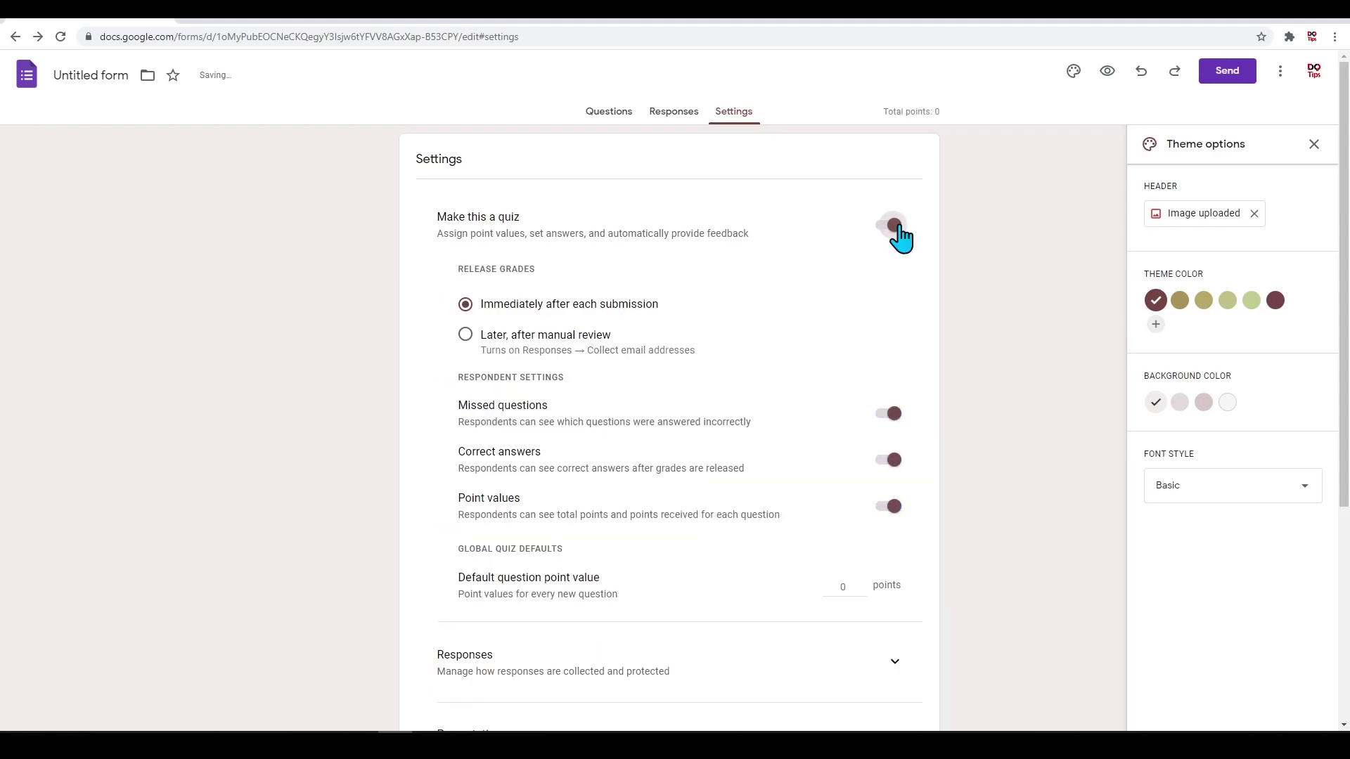
scroll(754, 265, "down", 3)
scroll(774, 265, "up", 2)
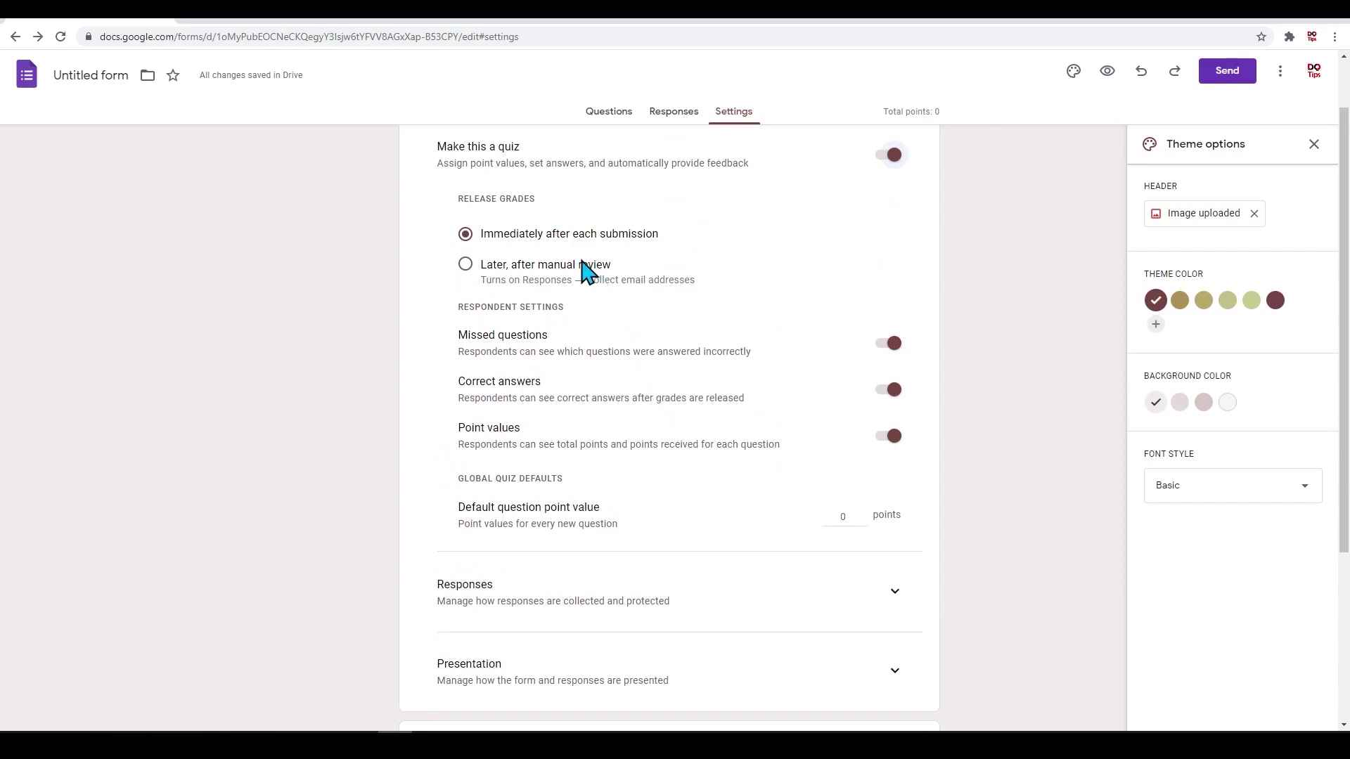
left_click(573, 266)
left_click(520, 241)
Step: Set Send responders a copy to Always, keeping response editing off
scroll(680, 547, "down", 1)
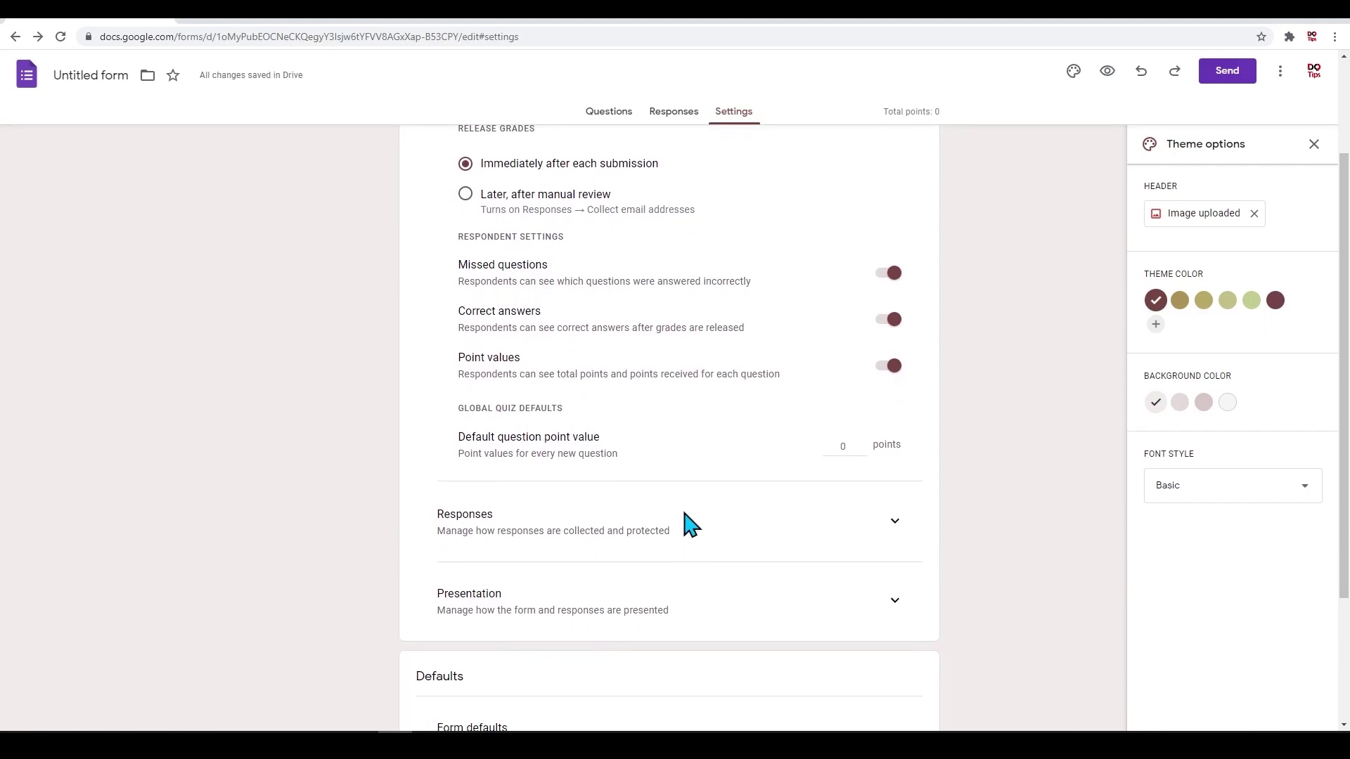
left_click(872, 524)
scroll(723, 400, "down", 4)
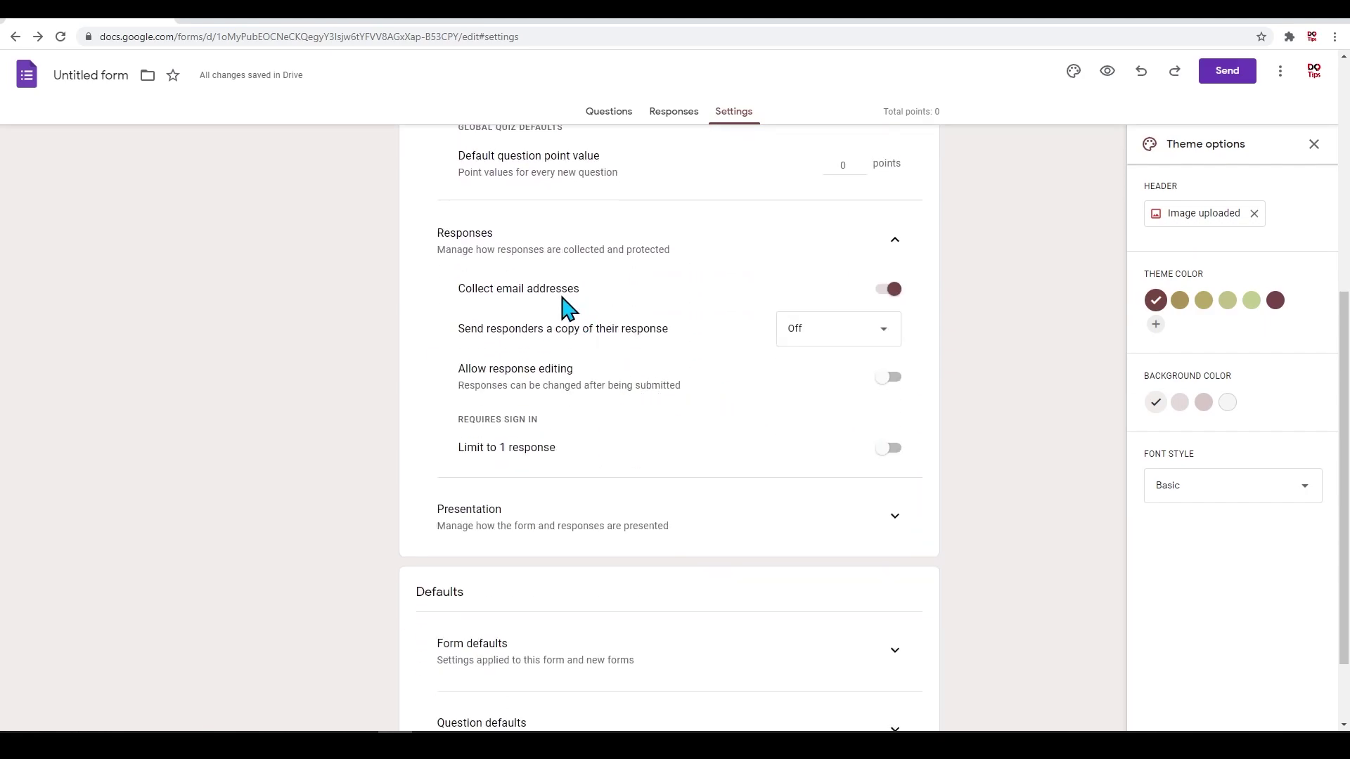
left_click(803, 338)
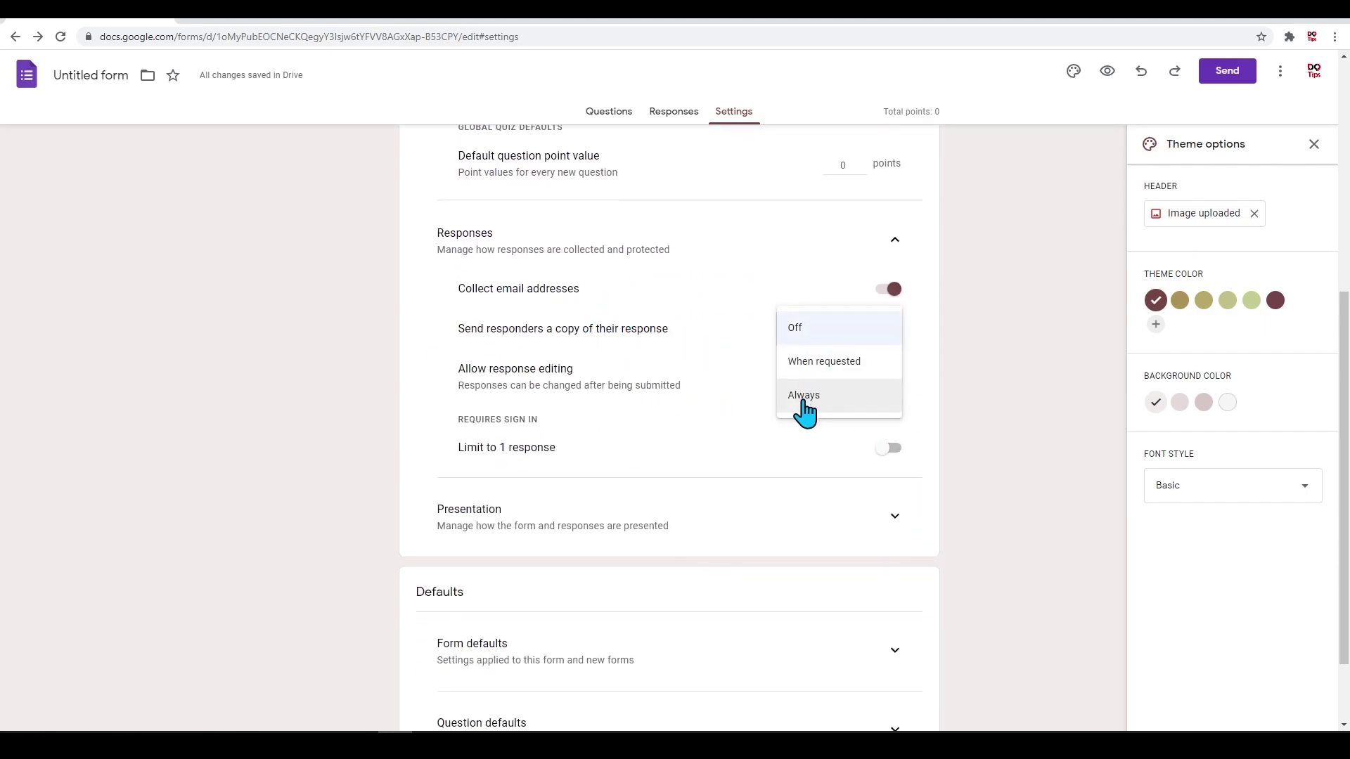
left_click(823, 388)
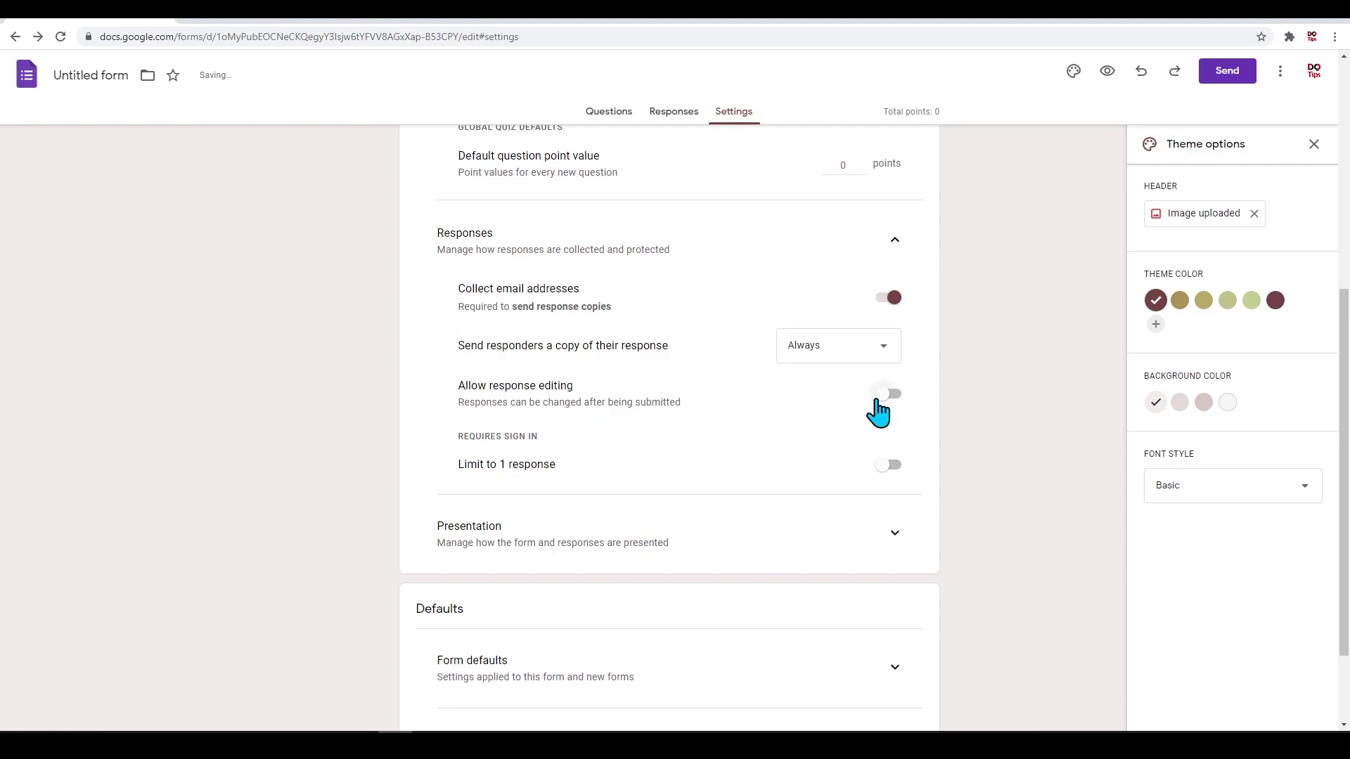
left_click(888, 396)
left_click(888, 396)
Step: Enable Show progress bar and Shuffle question order in the presentation settings
scroll(767, 479, "down", 2)
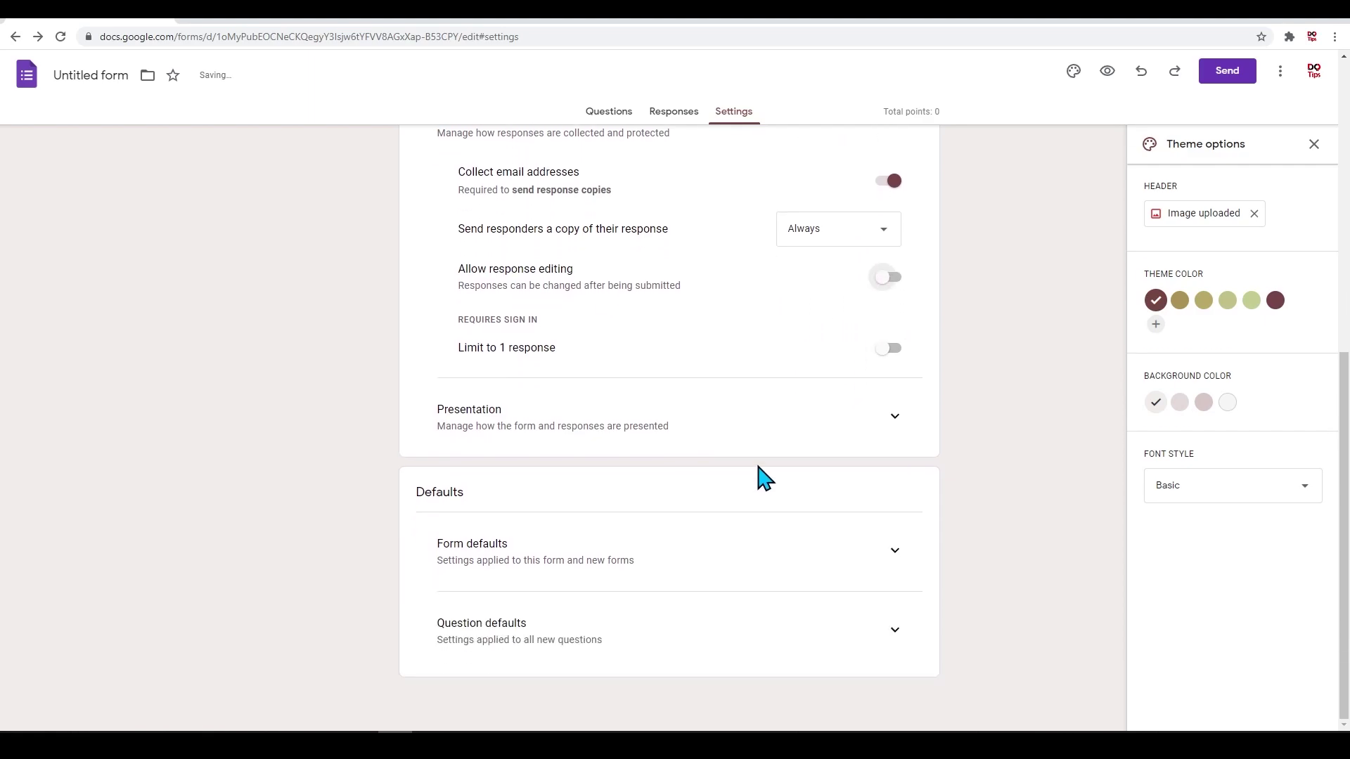
left_click(888, 419)
scroll(784, 367, "down", 4)
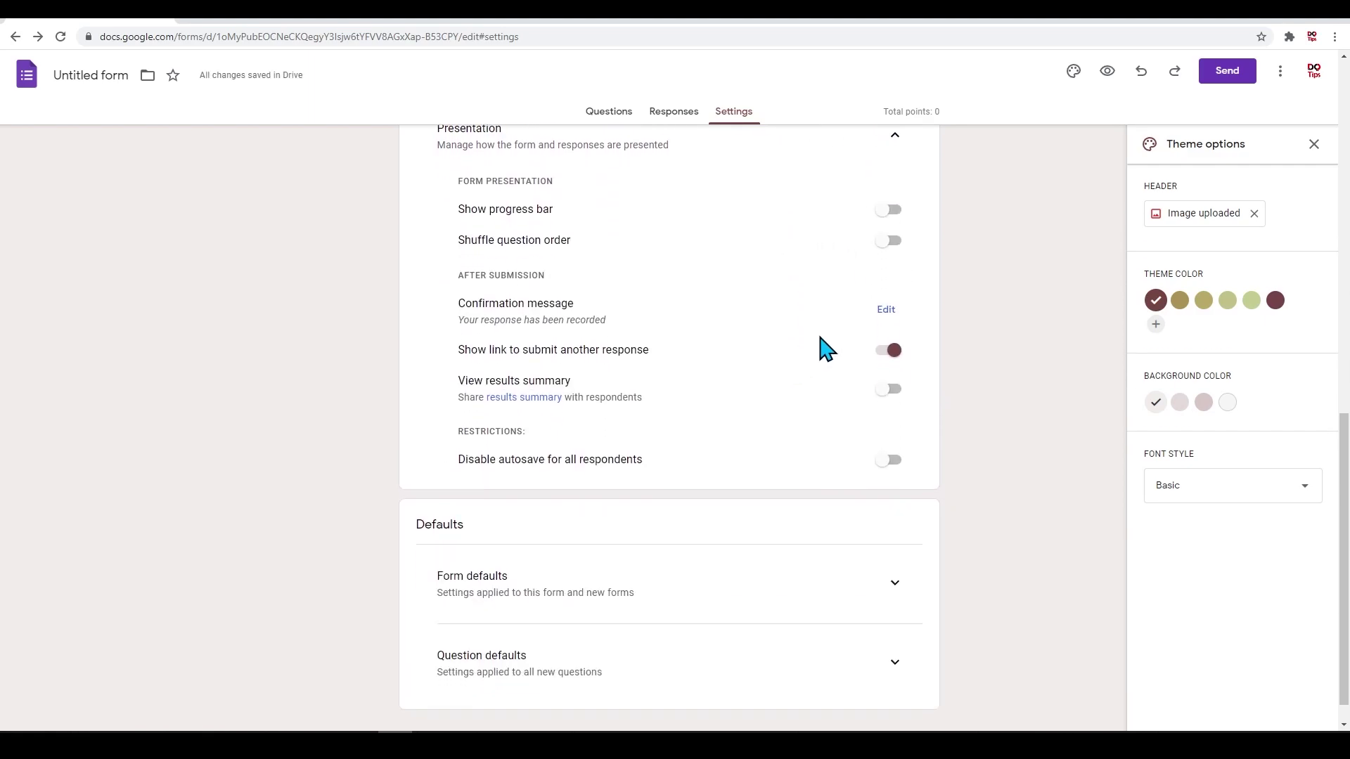
scroll(864, 267, "up", 1)
left_click(891, 281)
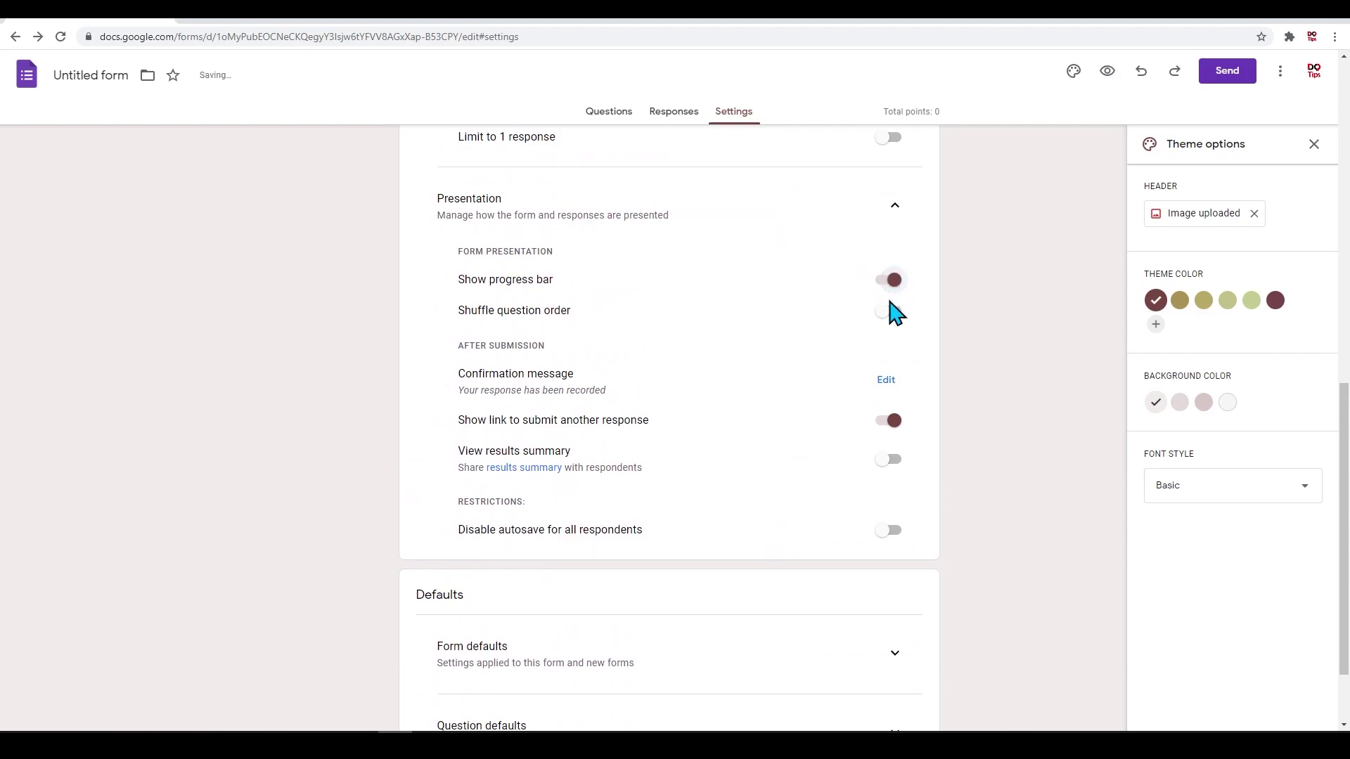
left_click(890, 312)
Step: Collect email addresses by default, leaving questions not required by default
scroll(819, 384, "down", 2)
left_click(893, 552)
scroll(810, 464, "down", 1)
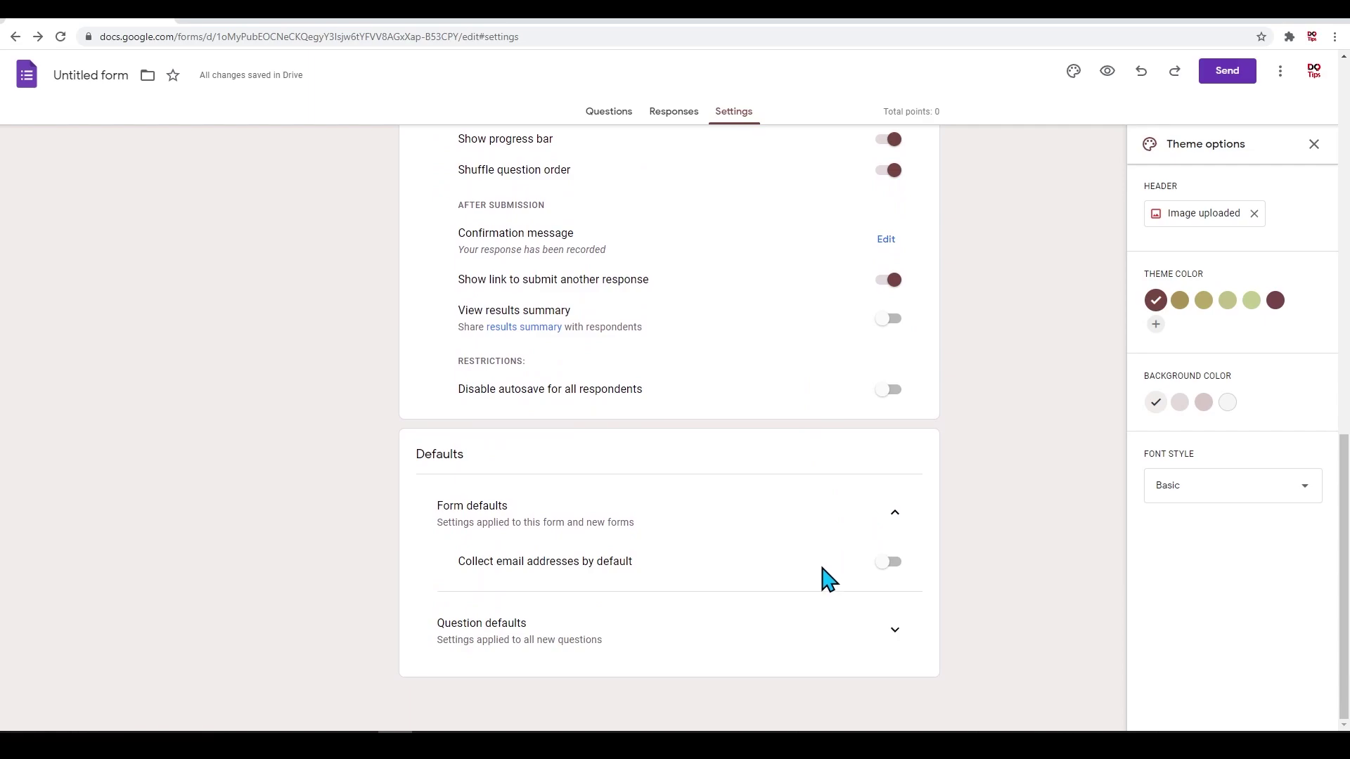
left_click(881, 563)
left_click(891, 631)
left_click(885, 641)
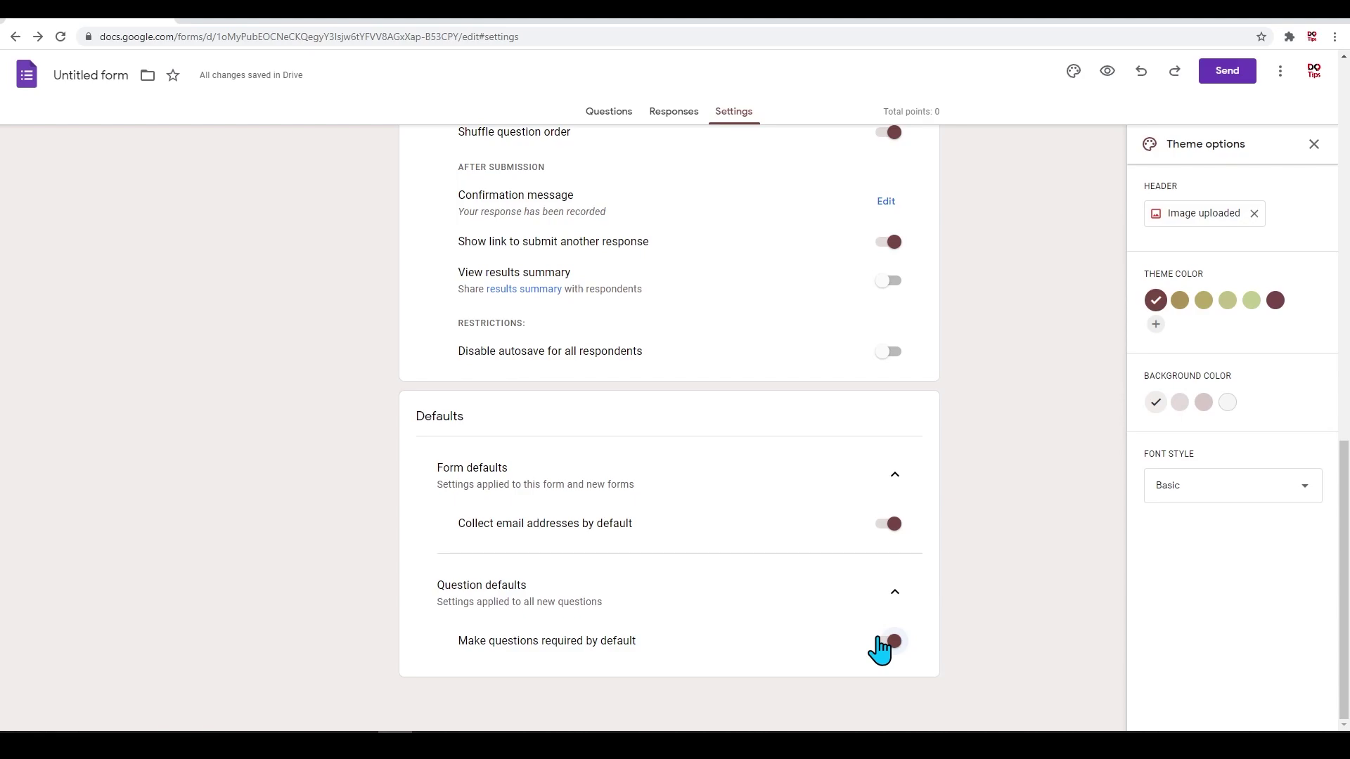
left_click(878, 640)
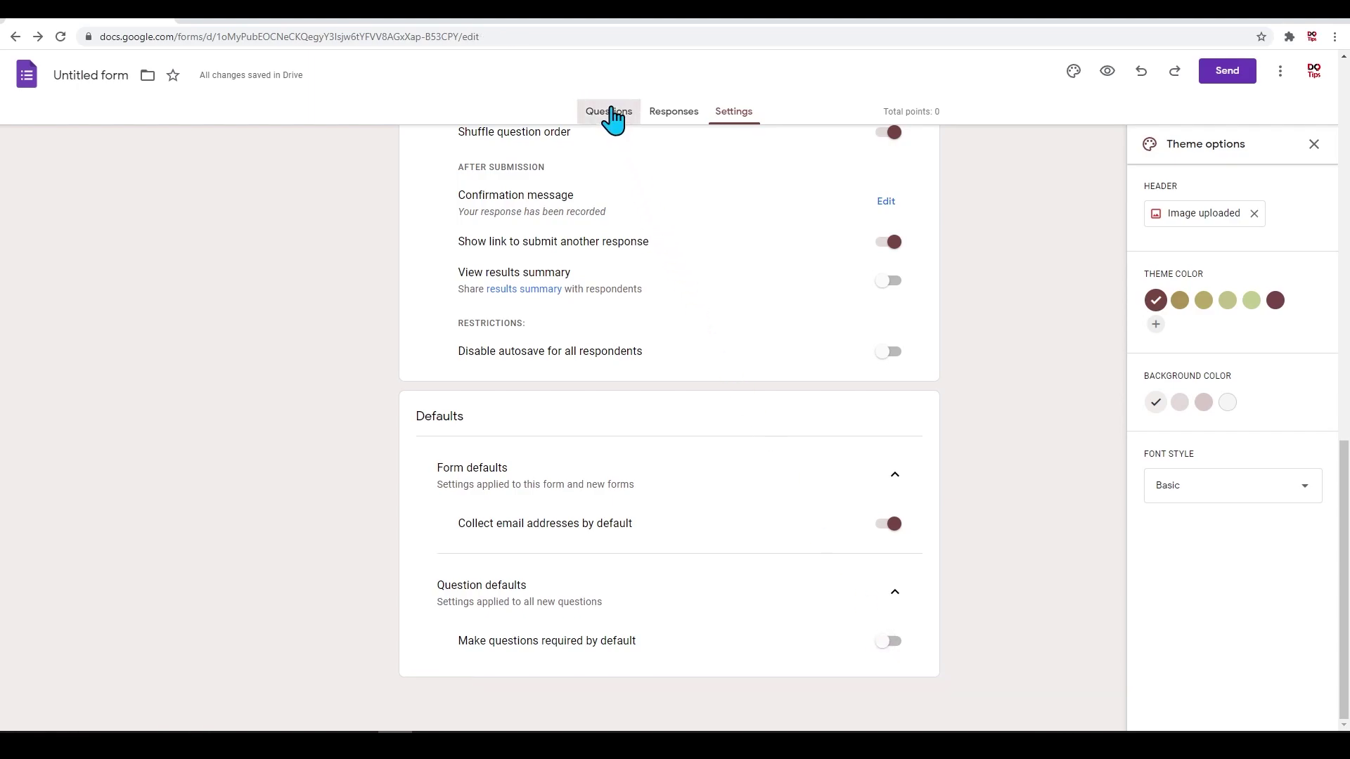
Step: Switch to the Questions tab, where the quiz now opens with a required Email field
left_click(610, 113)
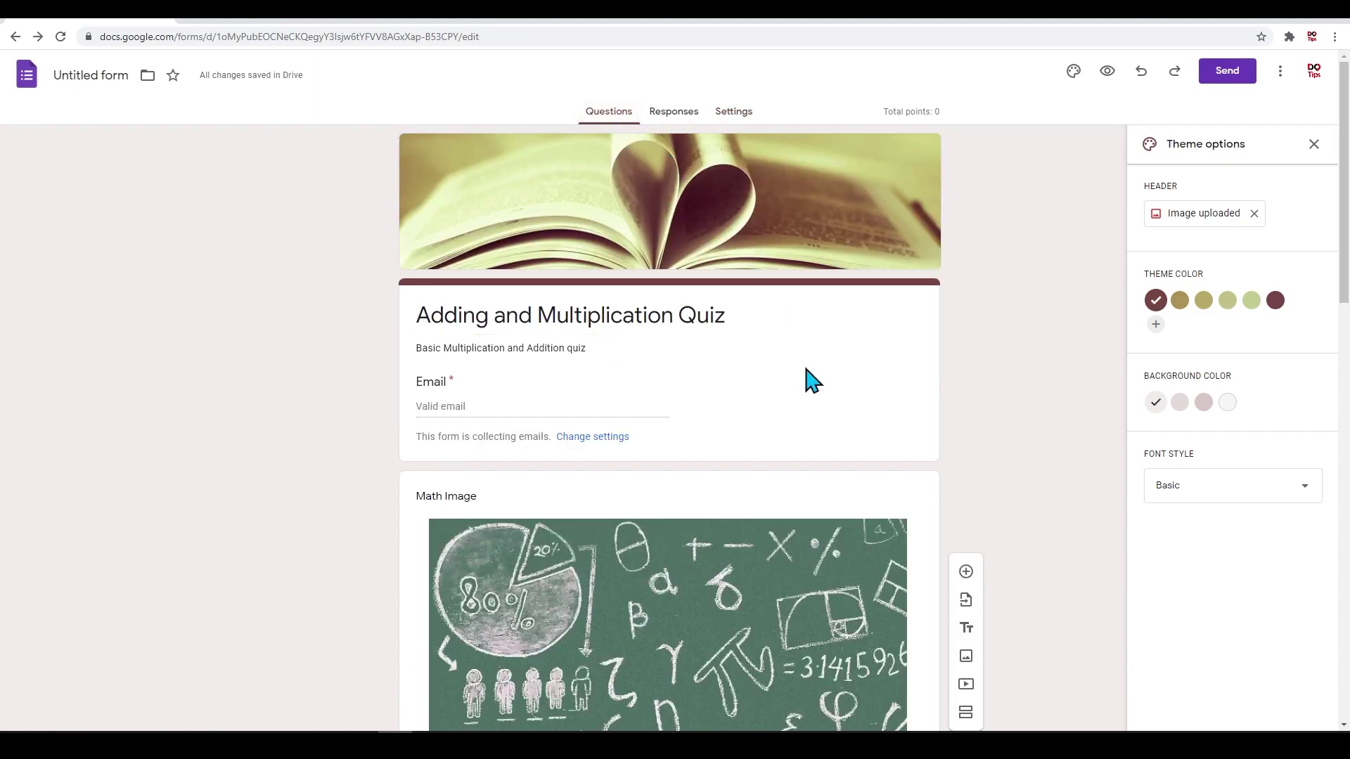